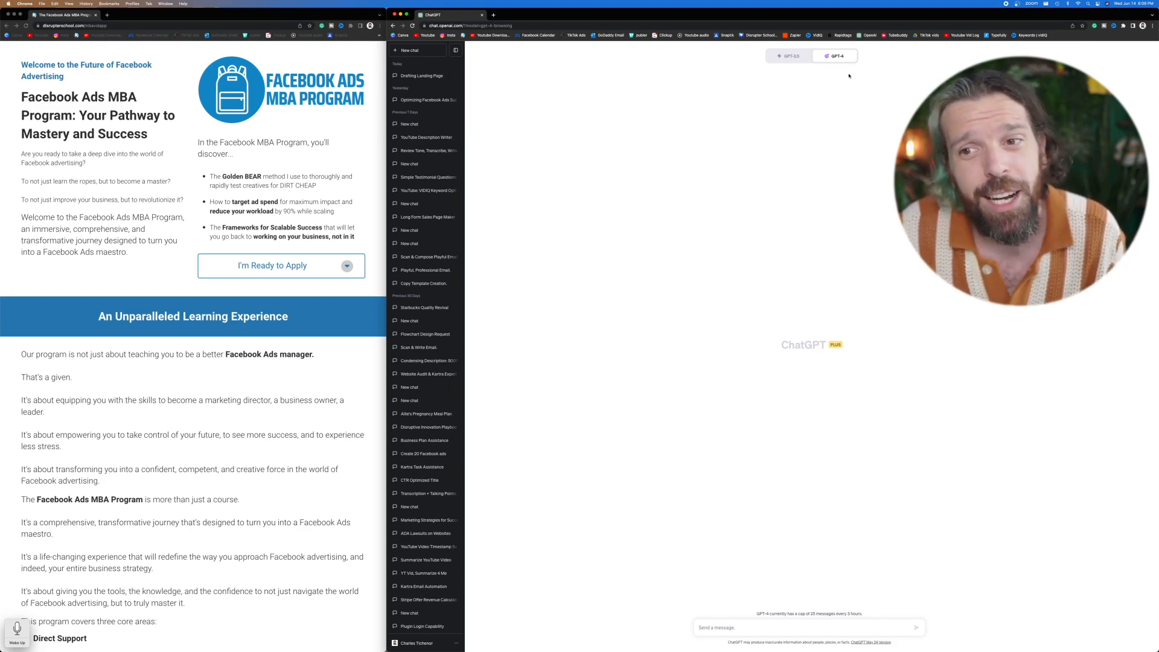
# Switch GPT-4 to Plugins mode and review the plugin list, including ChatWithVideo and Link Reader
pyautogui.moveTo(845, 61)
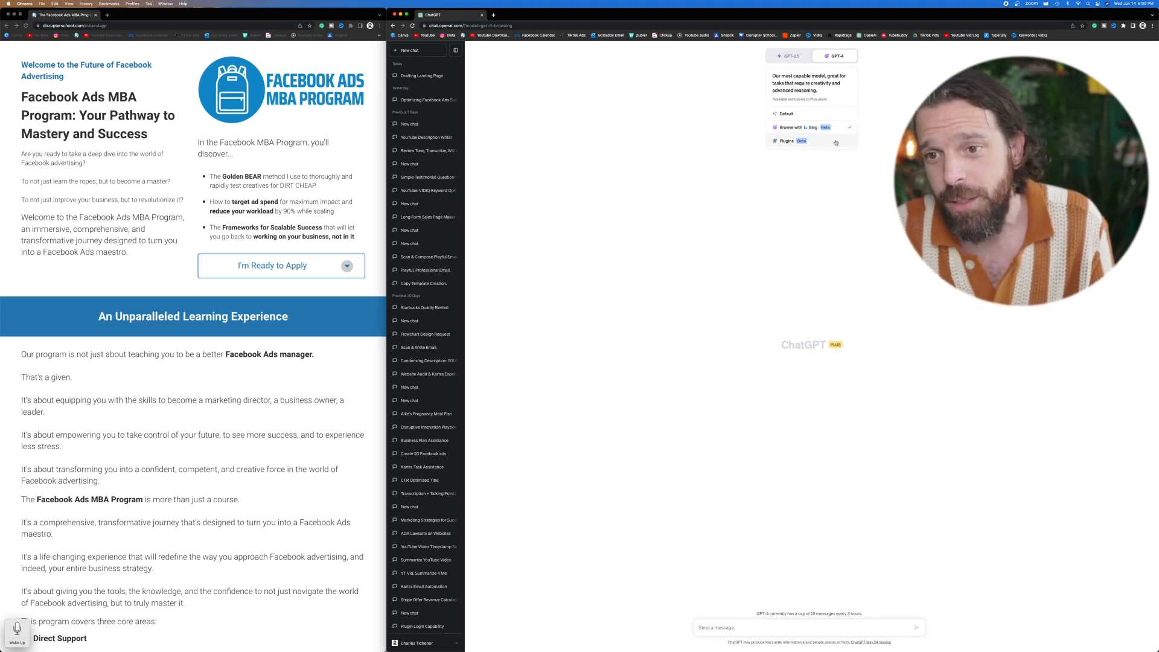
pyautogui.click(835, 140)
pyautogui.click(824, 74)
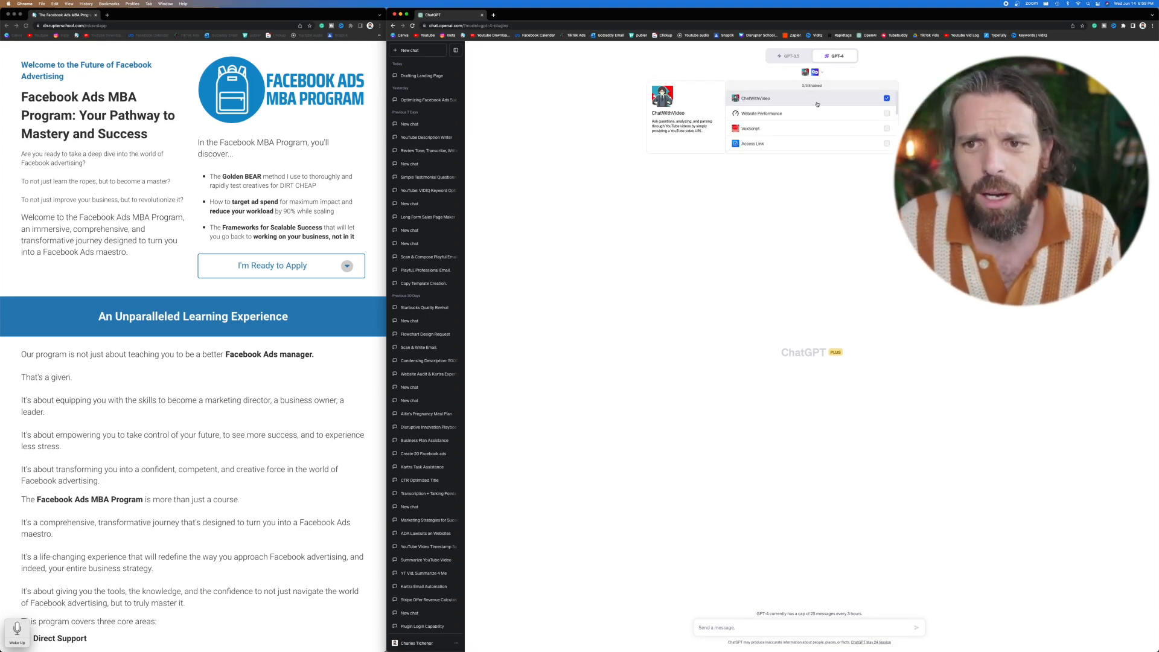
pyautogui.scroll(-3, 816, 104)
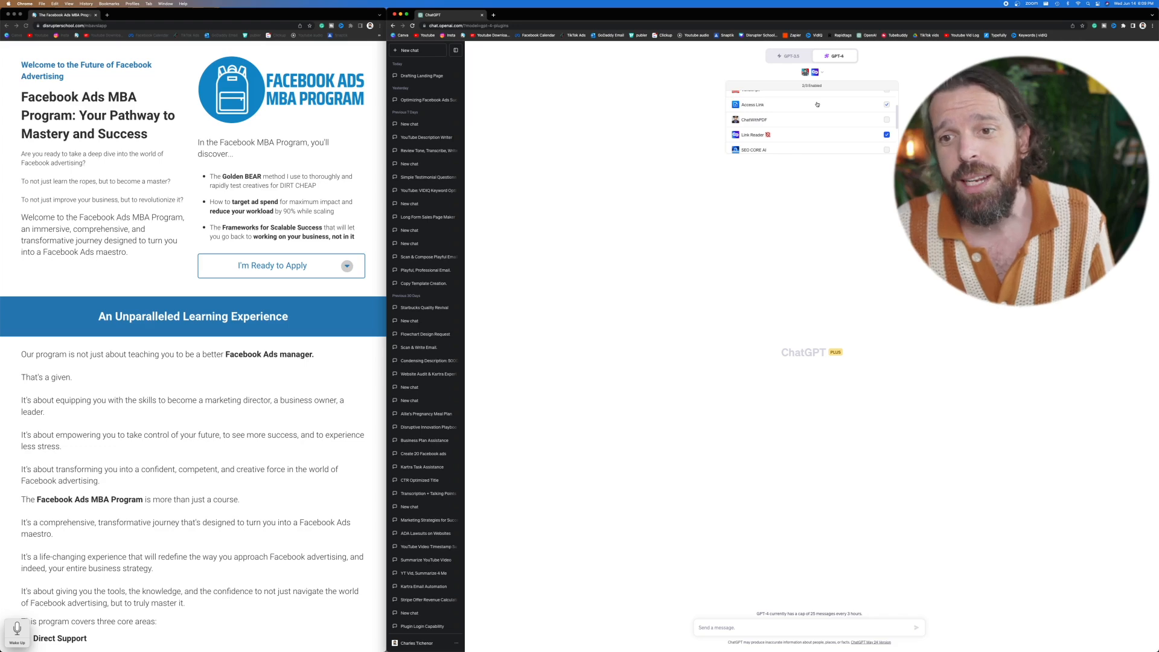
pyautogui.click(817, 104)
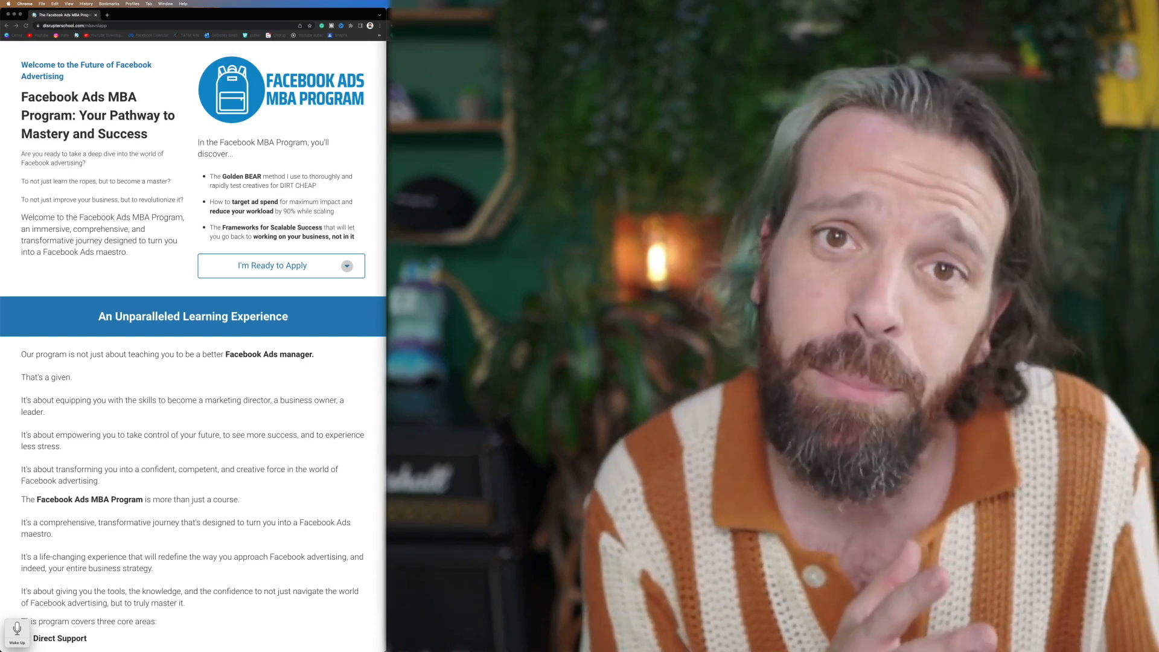
# Read through the Facebook Ads MBA Program landing page, from the introduction and testimonials to the guarantee, pricing and booking calendar
pyautogui.scroll(-8, 294, 231)
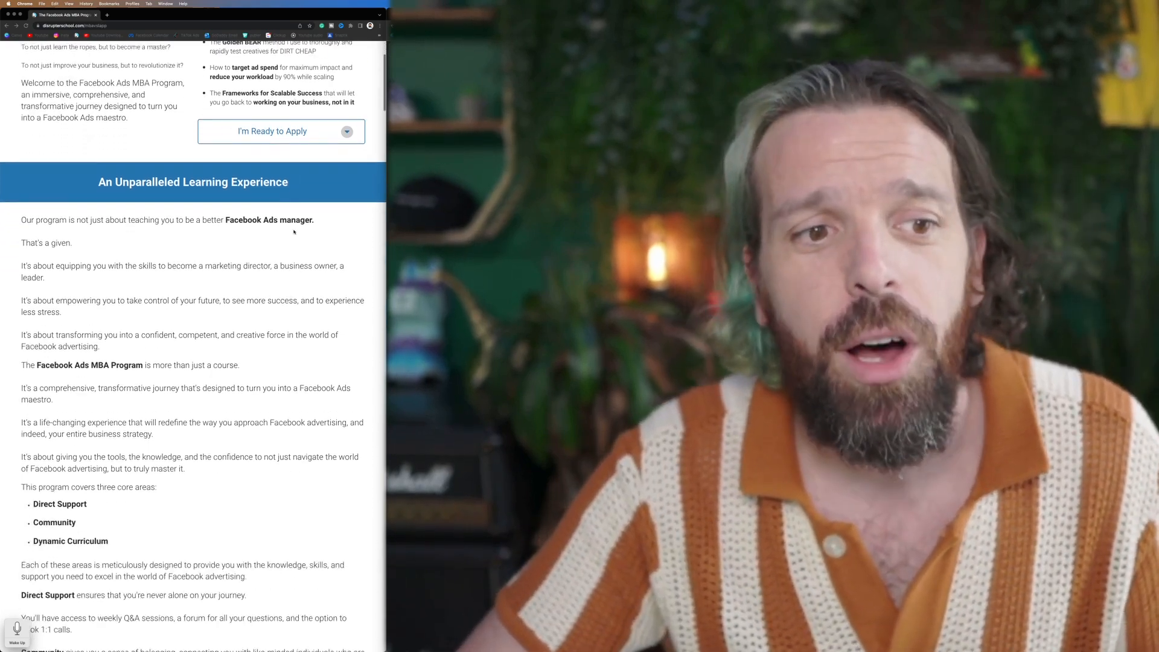
pyautogui.scroll(-9, 294, 231)
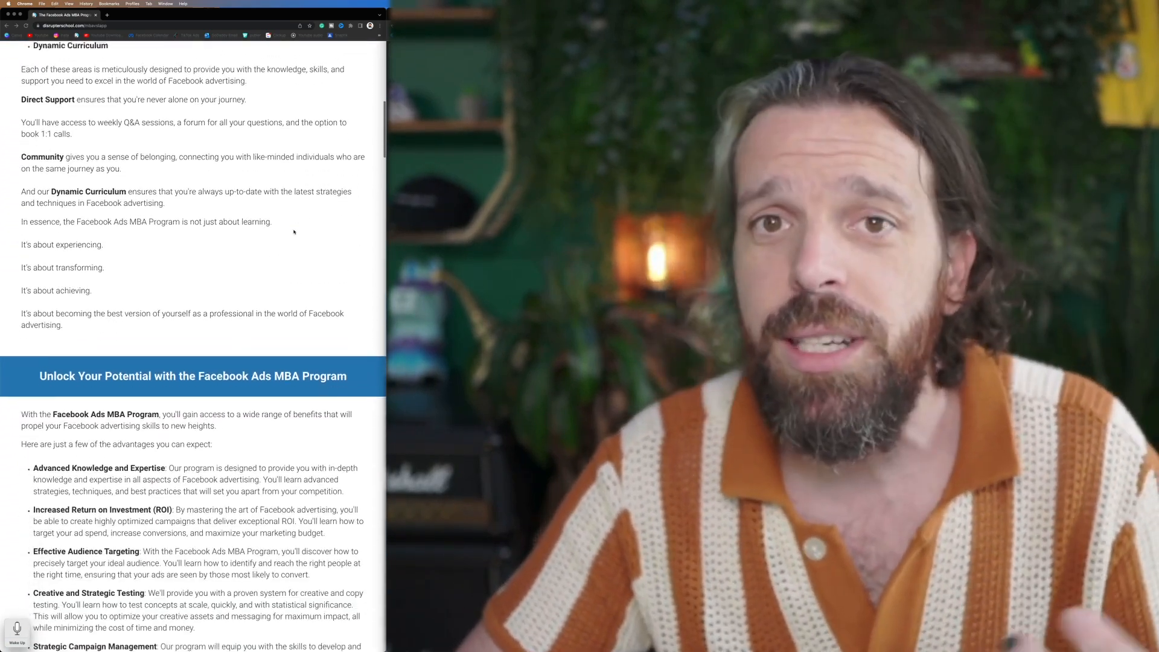
pyautogui.scroll(-5, 293, 231)
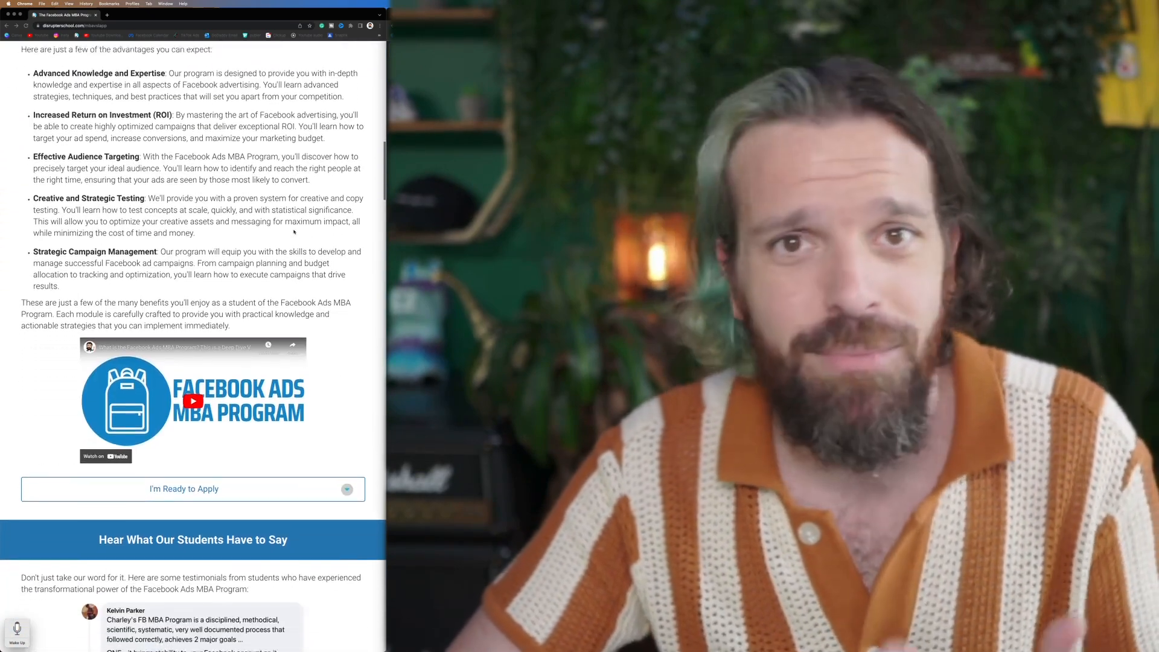
pyautogui.scroll(-7, 294, 231)
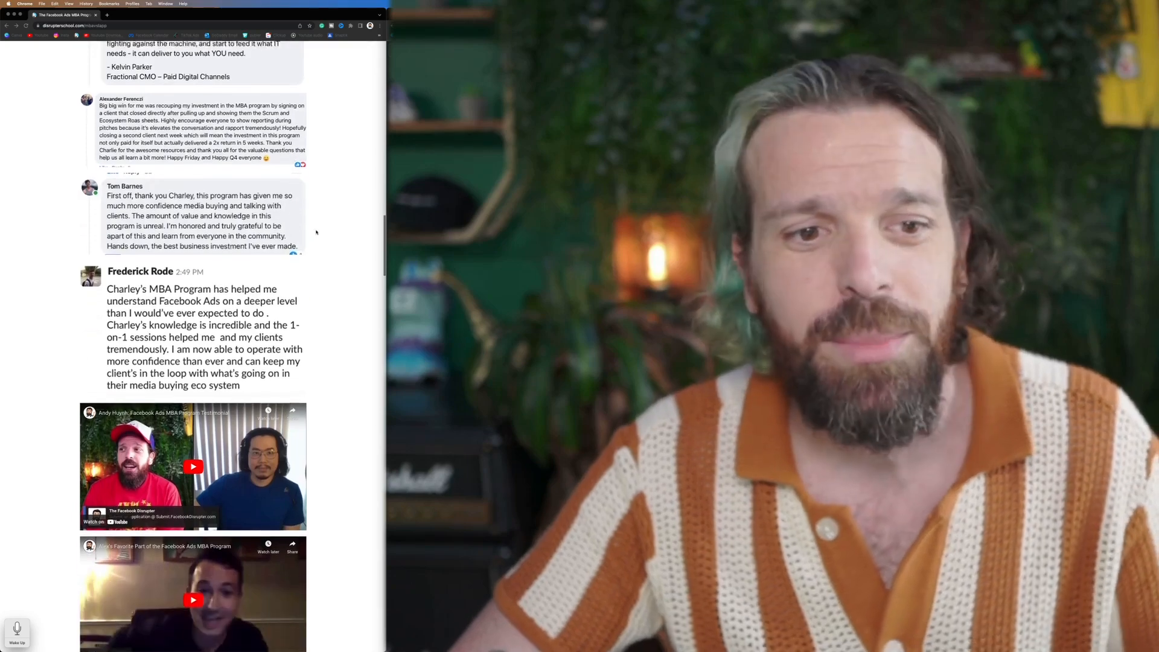
pyautogui.scroll(-7, 316, 231)
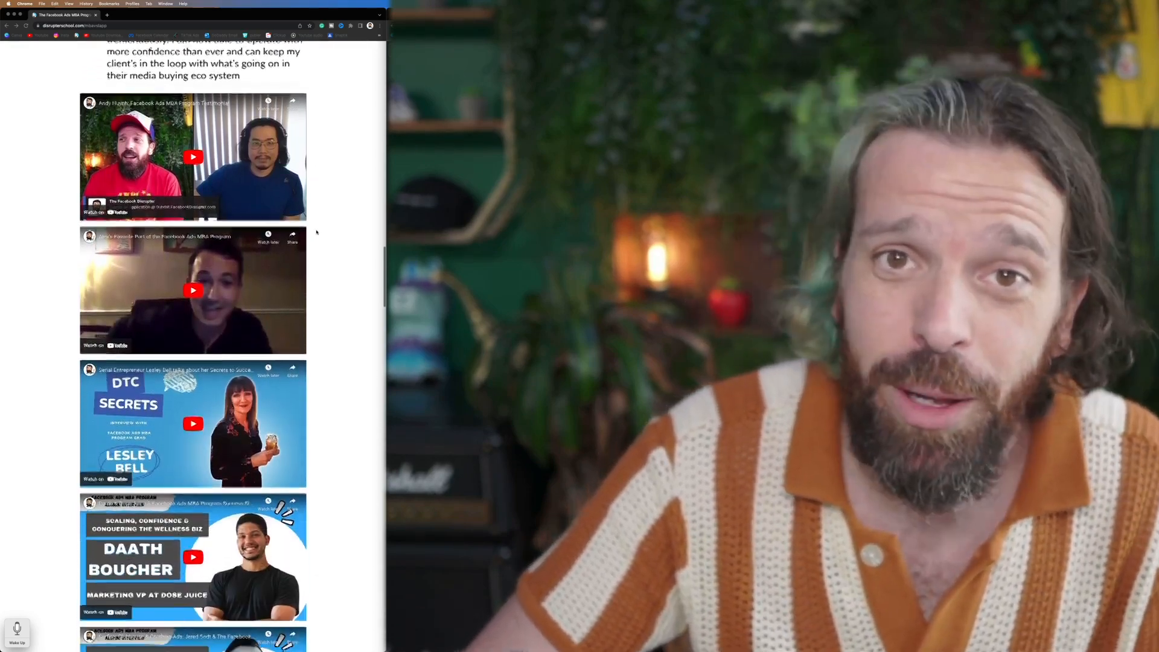
pyautogui.scroll(-5, 316, 232)
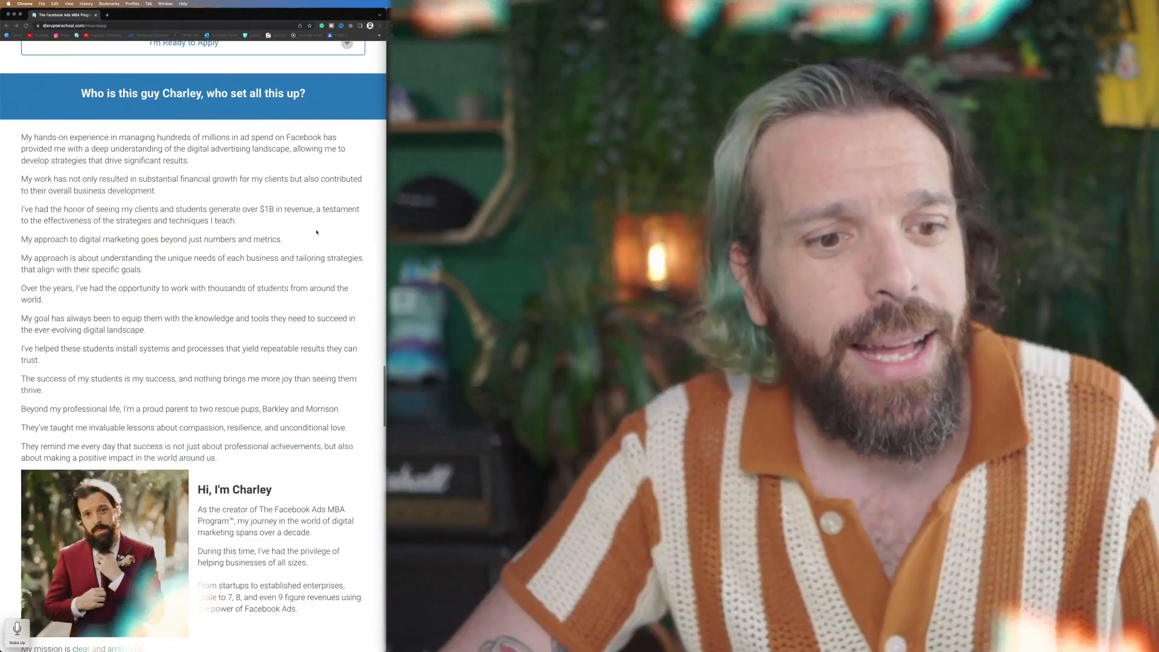
pyautogui.scroll(-6, 316, 231)
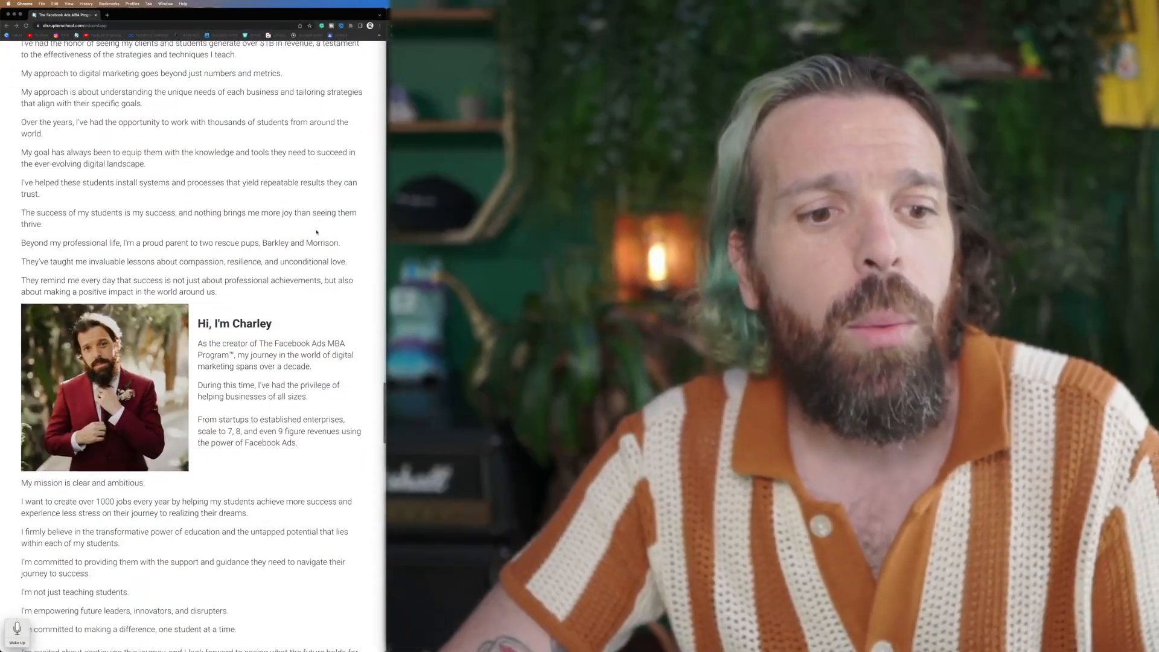
pyautogui.scroll(-5, 317, 231)
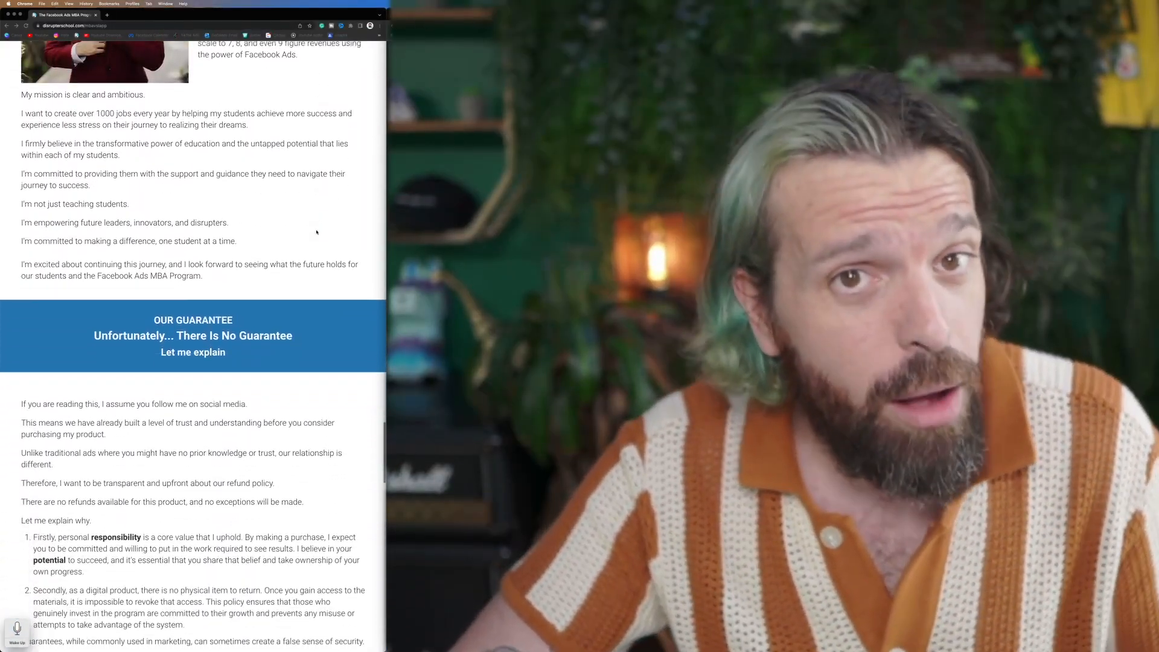
pyautogui.scroll(-6, 317, 232)
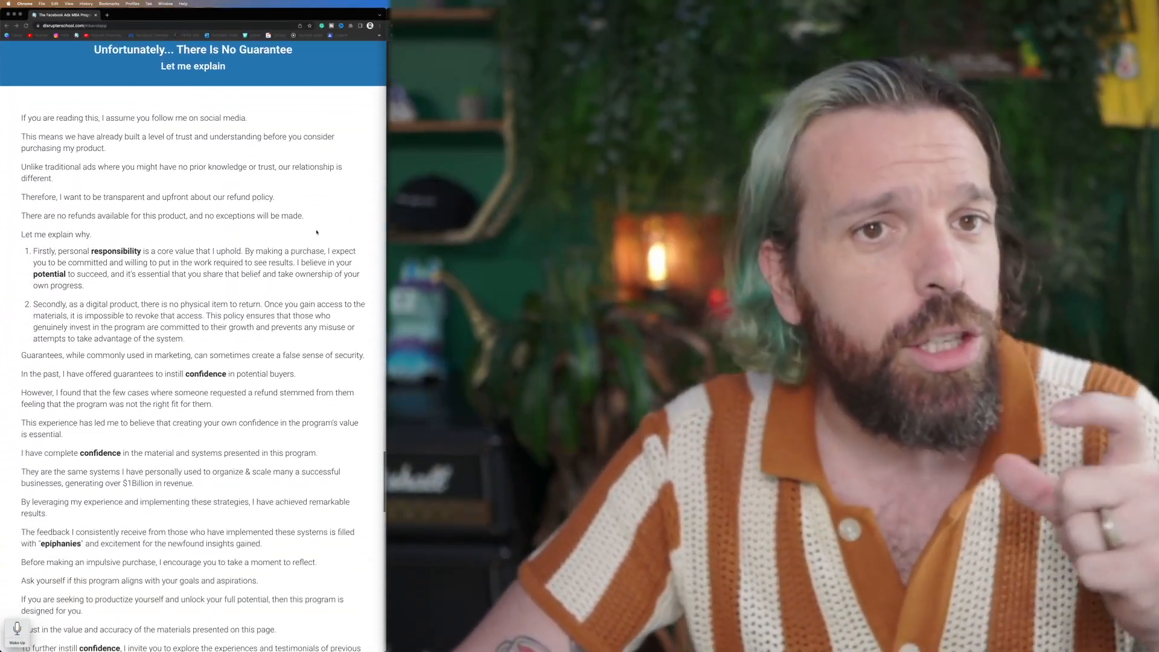
pyautogui.scroll(-4, 316, 232)
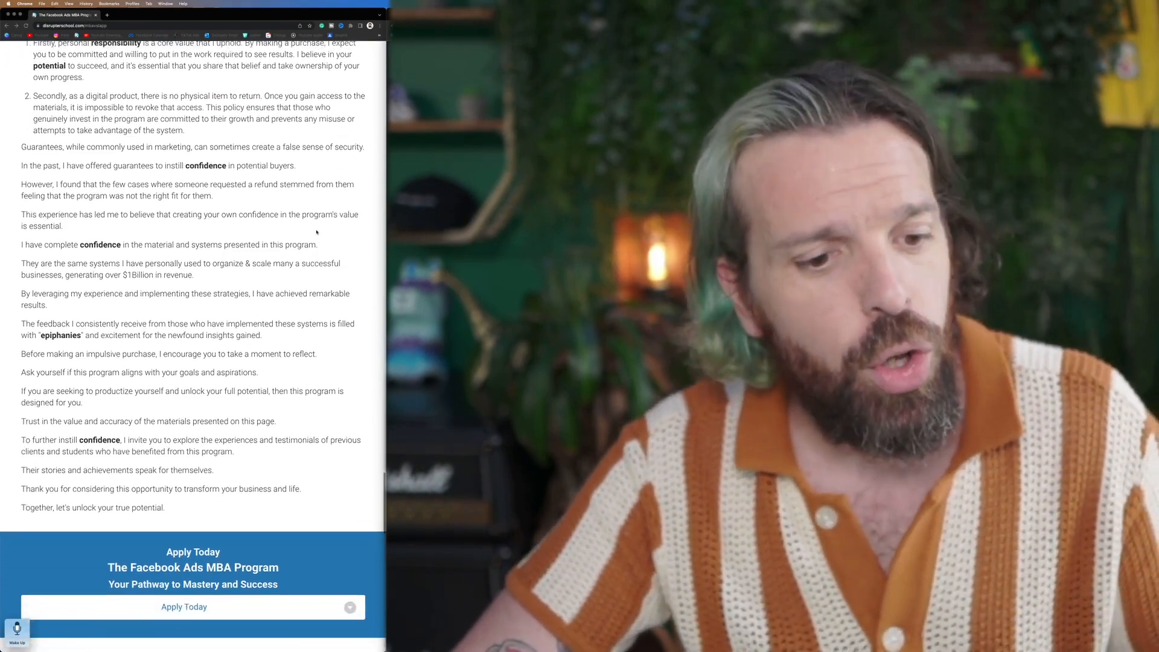
pyautogui.scroll(-6, 316, 231)
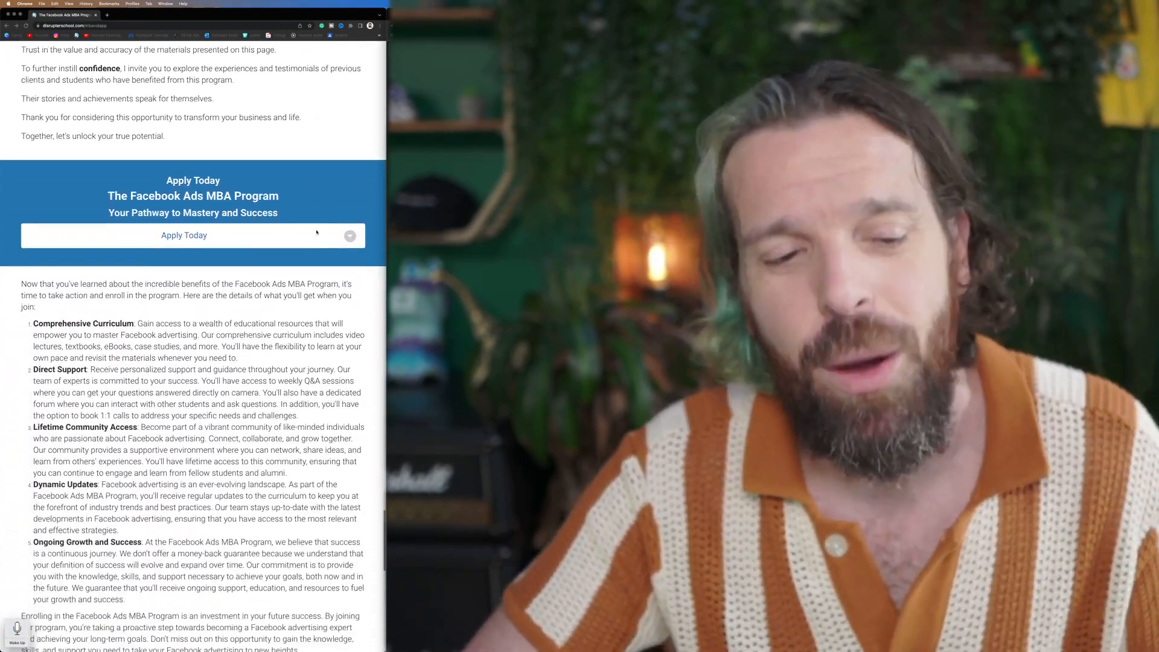
pyautogui.scroll(-8, 316, 232)
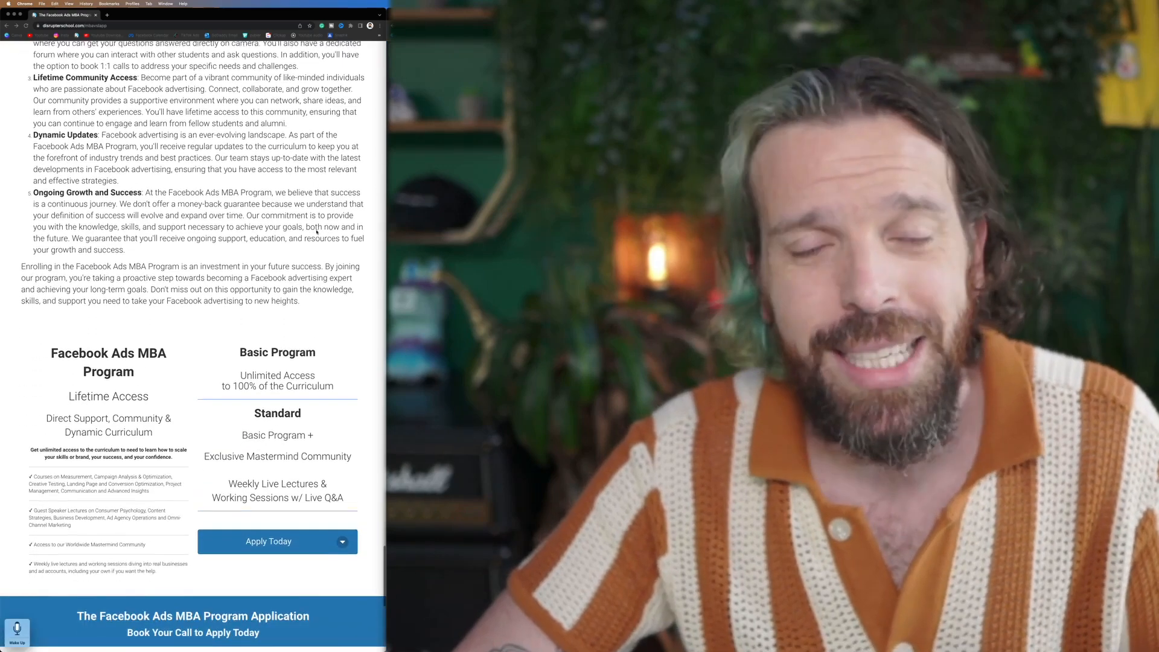
pyautogui.scroll(-3, 316, 231)
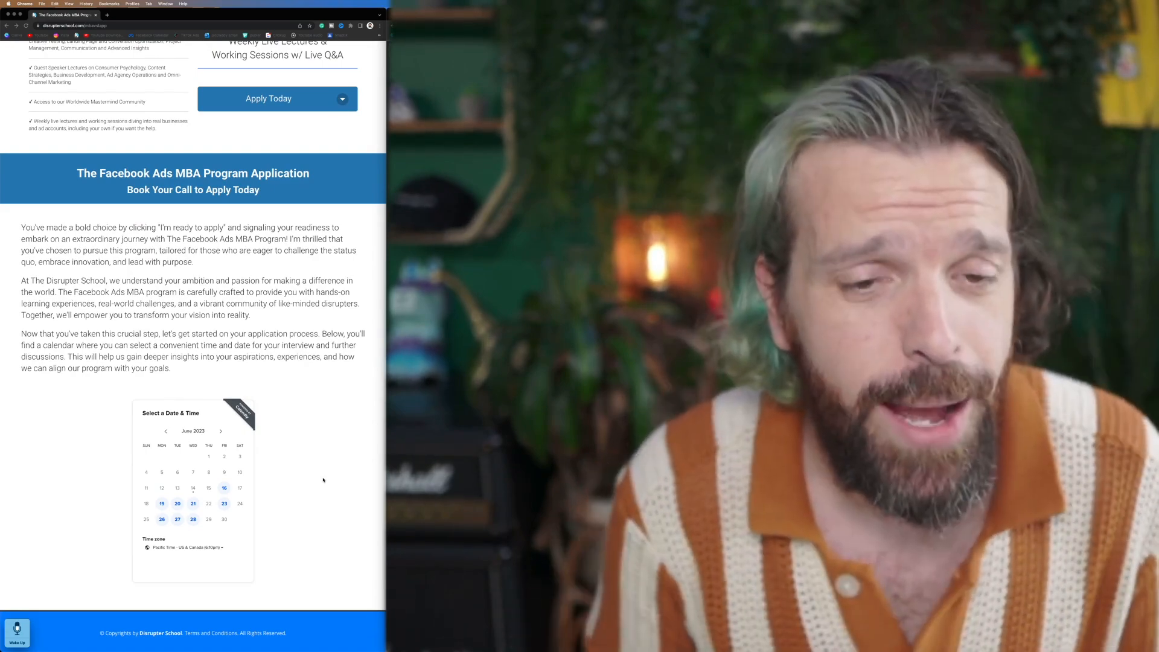
pyautogui.scroll(20, 323, 480)
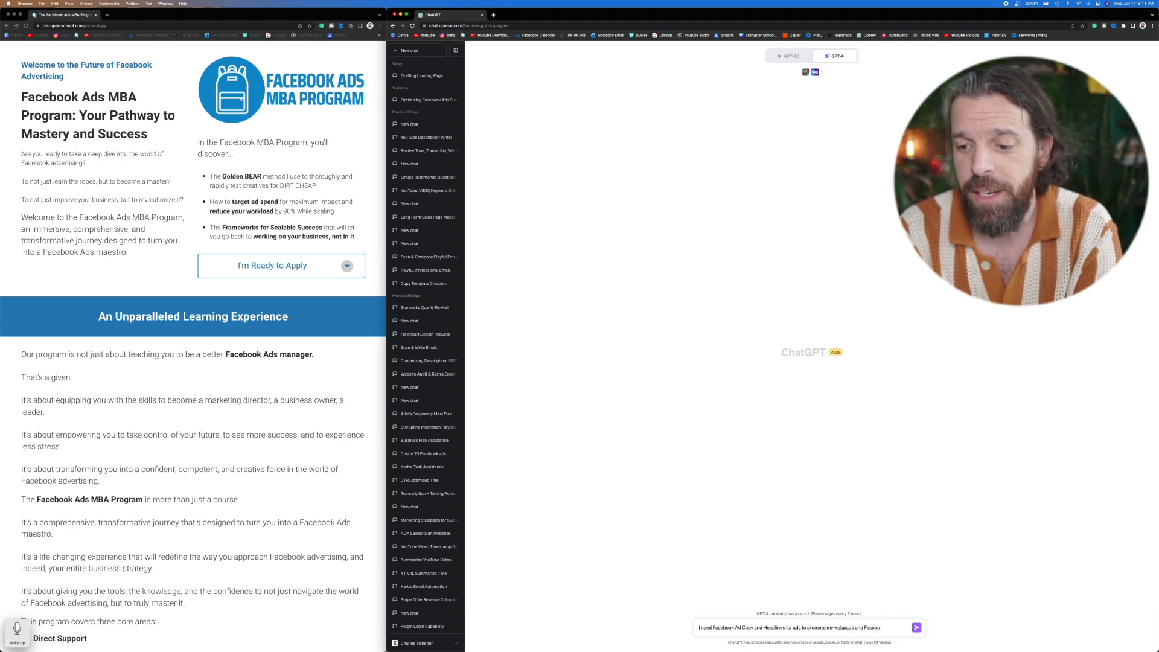
# Begin the prompt with "I need Facebook Ad Copy and Headlines for ads to promote my webpage and Facebook Ads MBA Program offer."
pyautogui.write('Program offer')
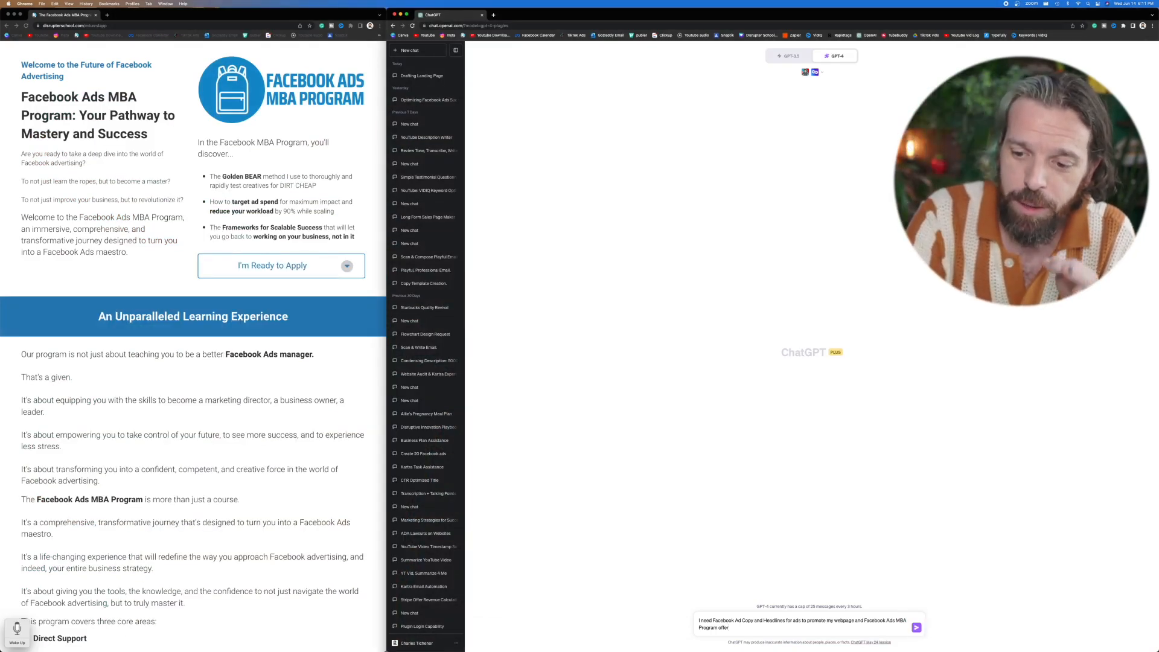
pyautogui.write('.')
pyautogui.hotkey('shift', 'Return')
pyautogui.hotkey('shift', 'Return')
# Add a request to scan the webpage, state its tone and use it to write 2 Primary Texts and 10 Facebook ad headlines driving program sign-ups
pyautogui.write('Can yo')
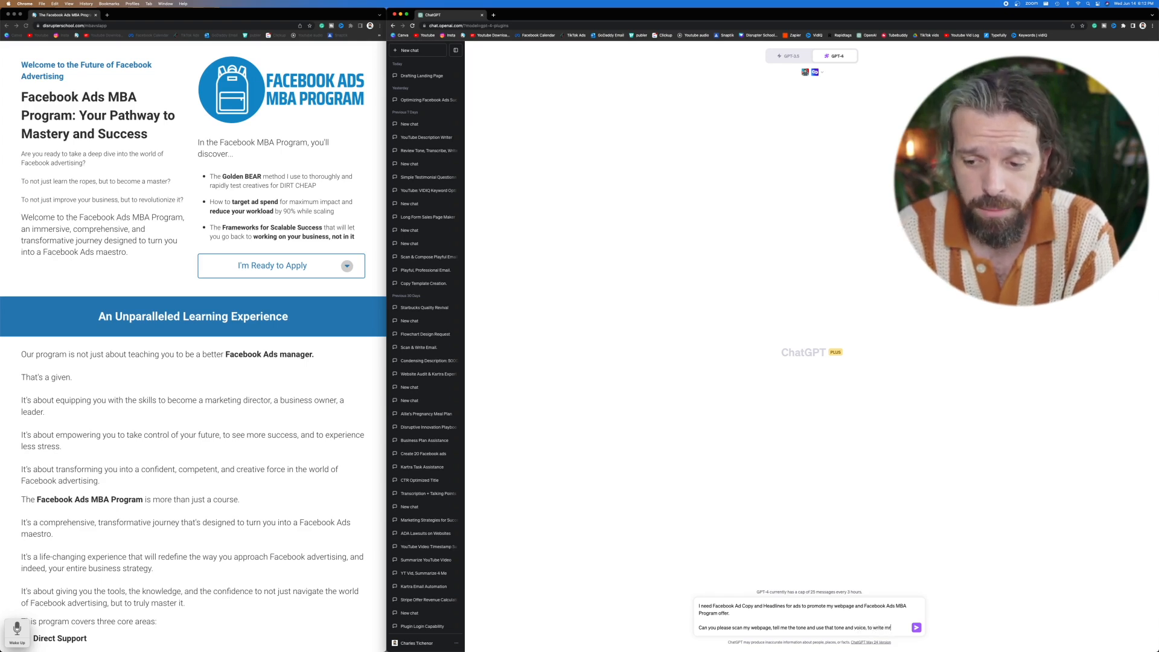
pyautogui.write('rimary')
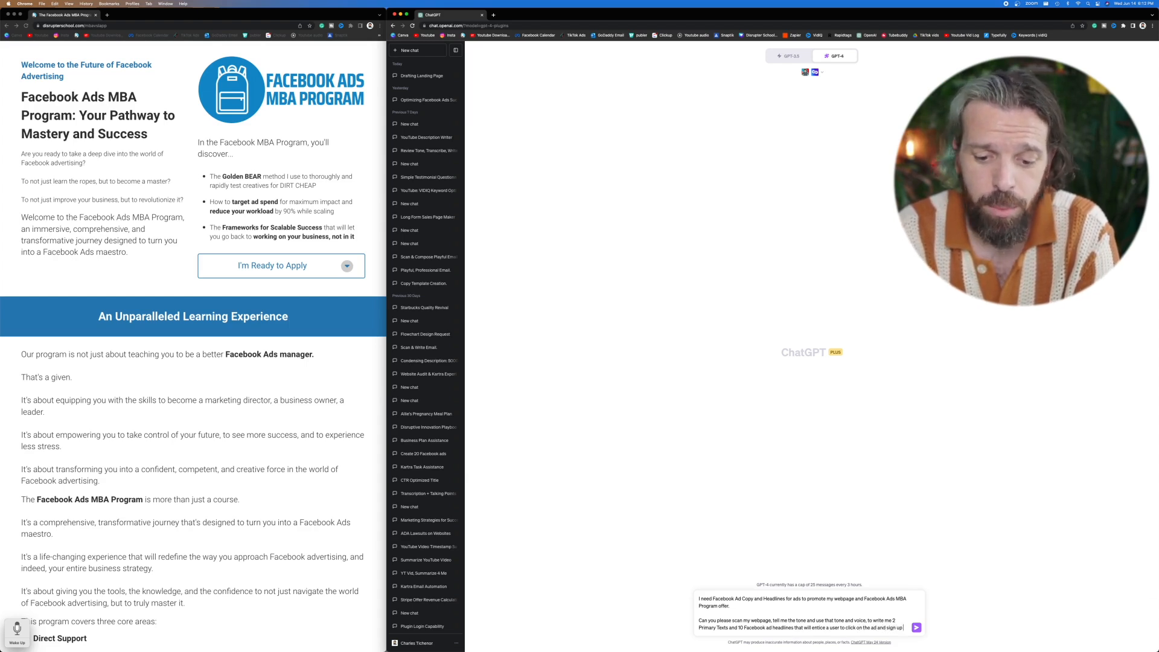
pyautogui.write('for the Facebook Ads MBA Pro')
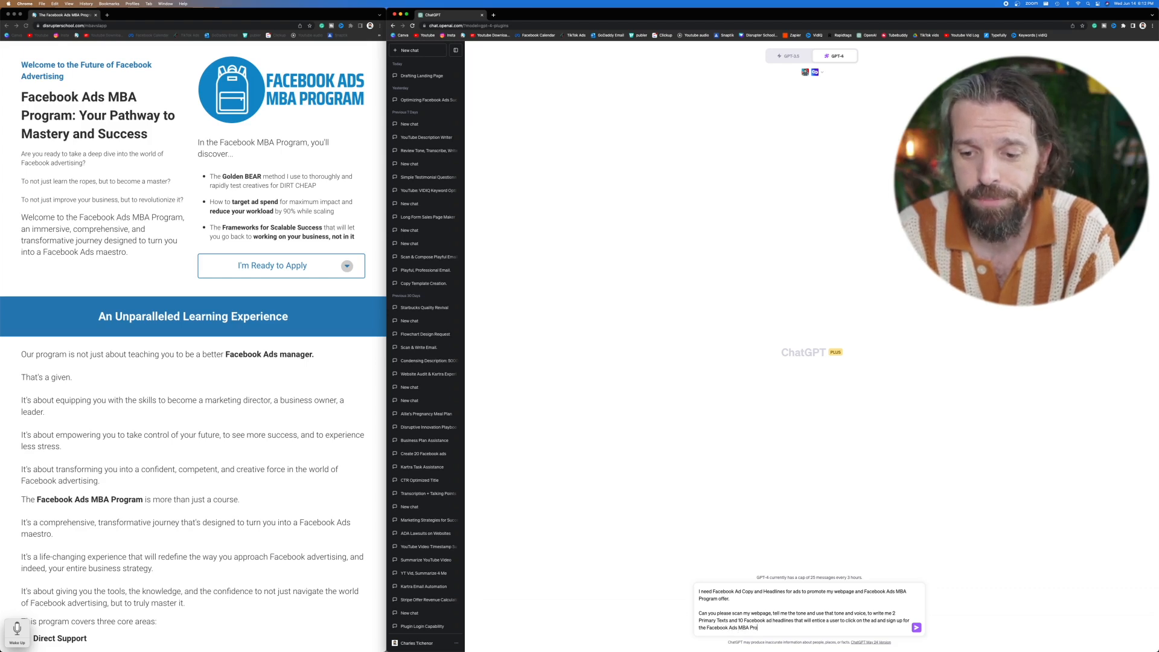
pyautogui.write('gra')
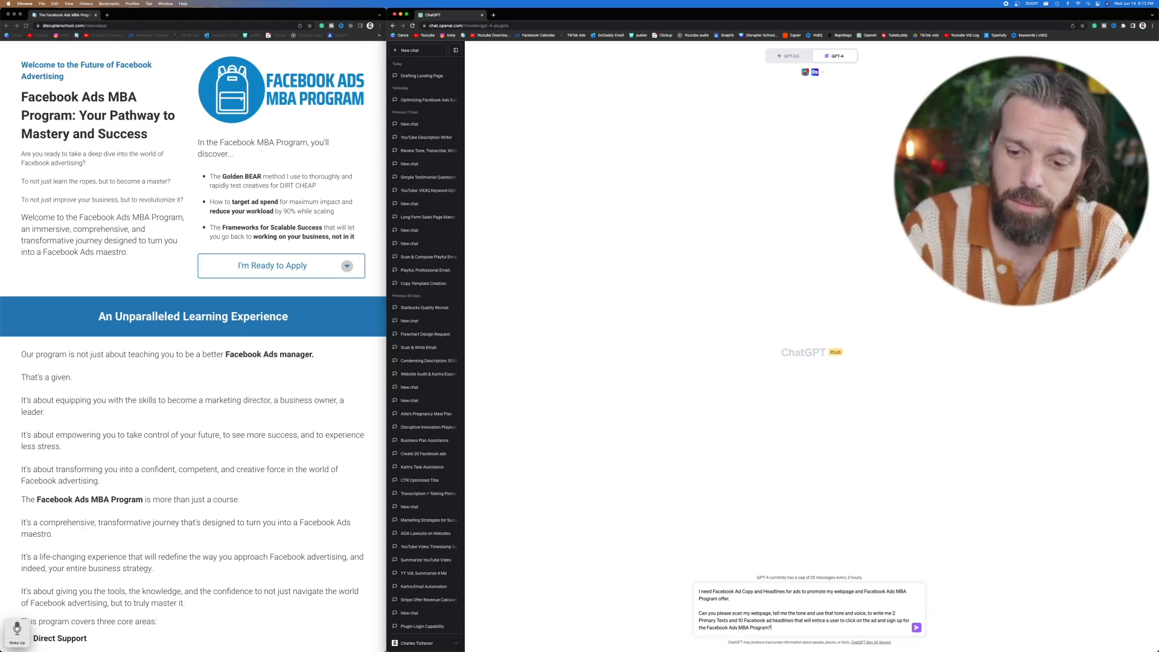
pyautogui.write('m?')
pyautogui.hotkey('shift', 'Return')
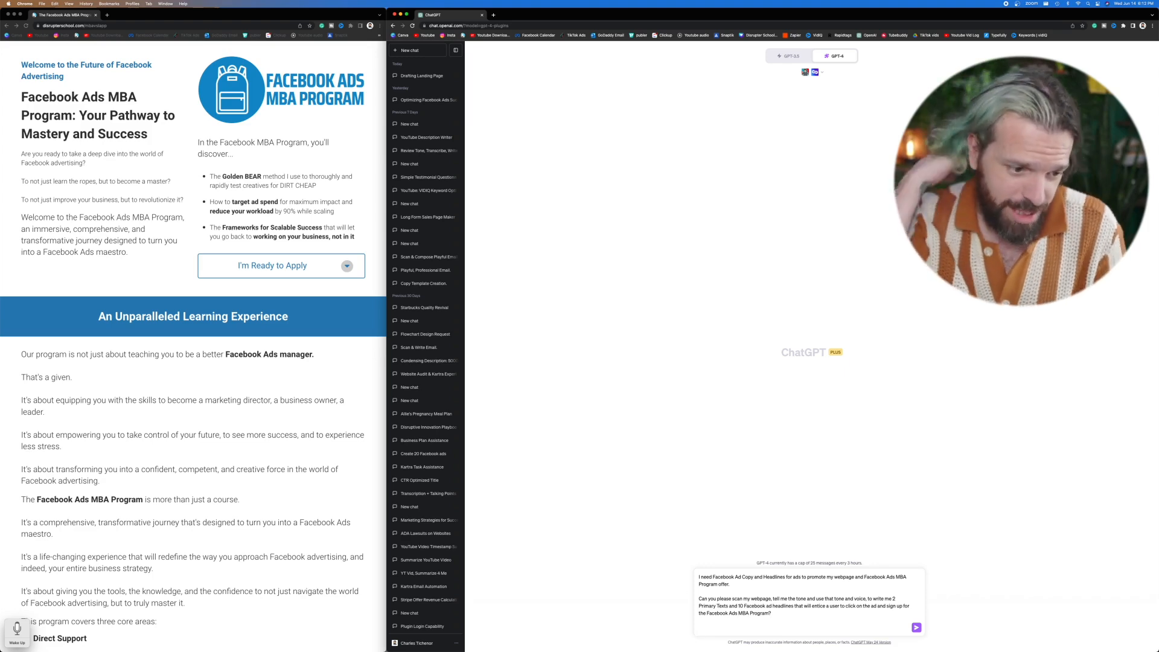
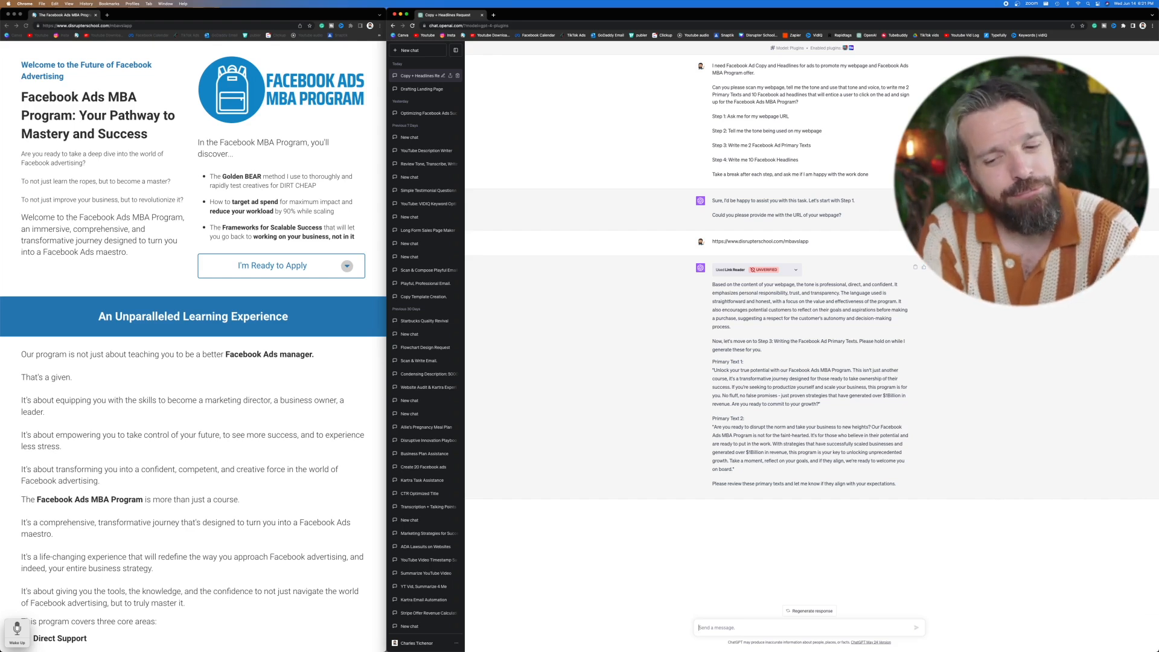
# Ask for the 2 primary texts to be rewritten without using the words "you", "your" or "you're"
pyautogui.write('Can you')
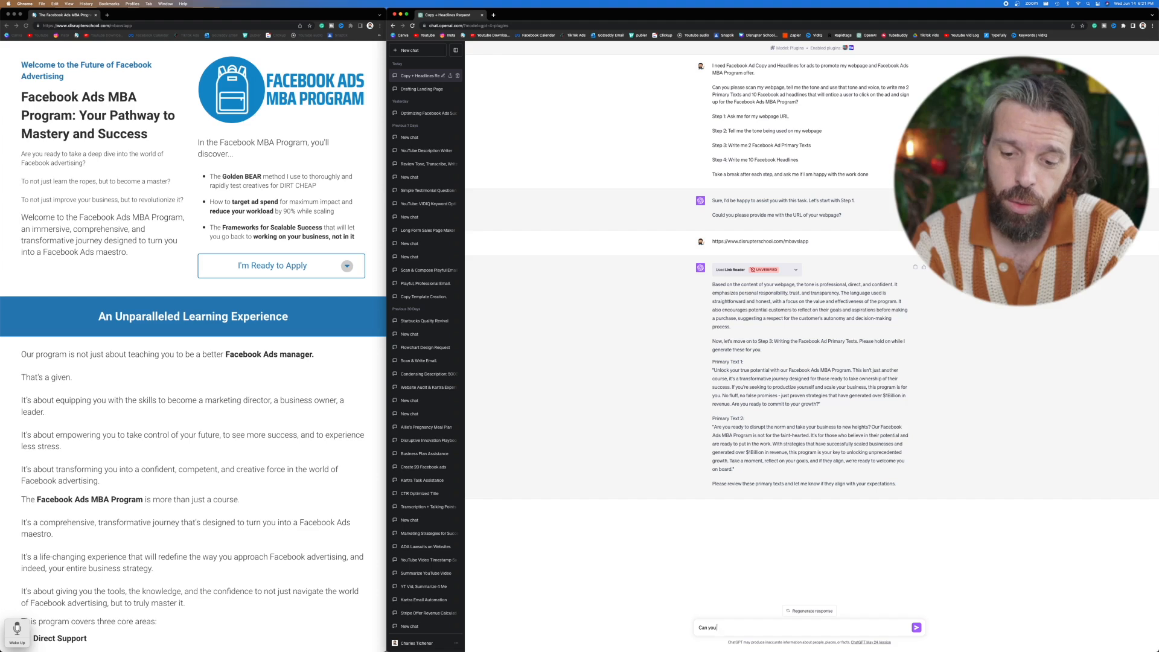
pyautogui.write(' please rewrit')
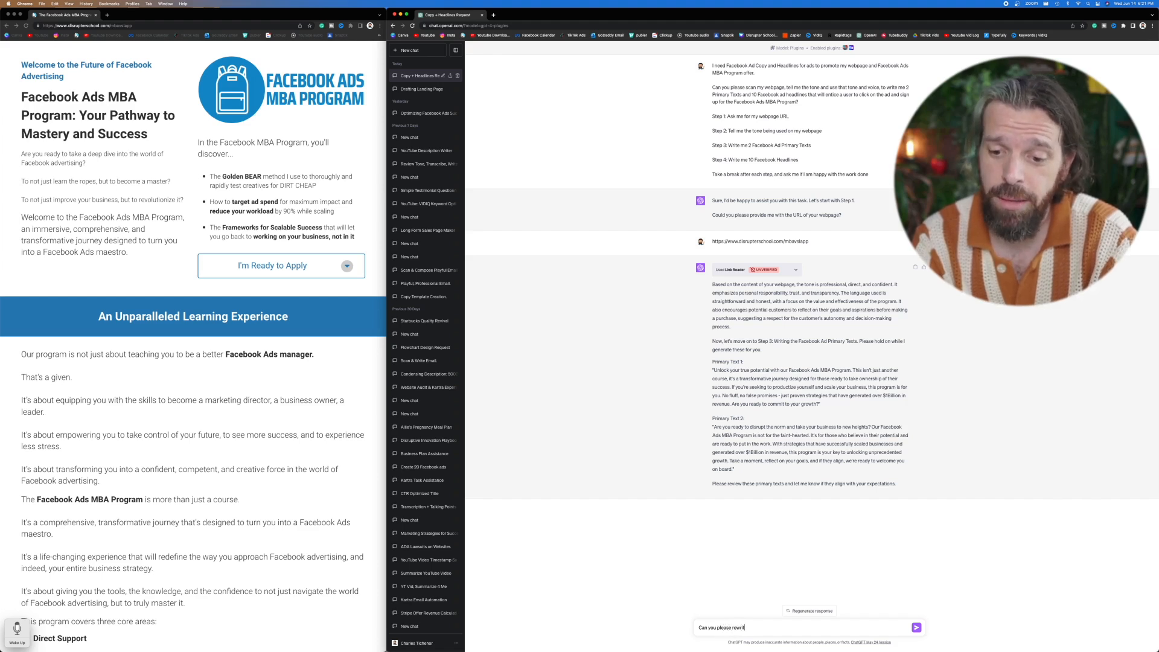
pyautogui.write('e these 2 primary')
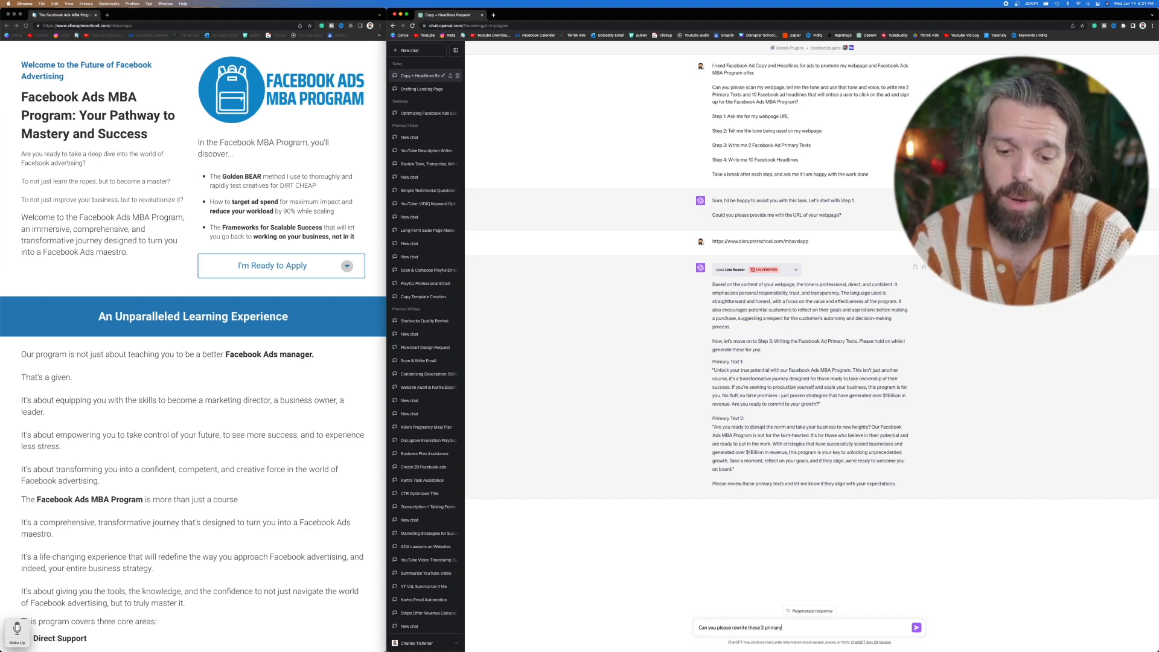
pyautogui.write(' texts, without using')
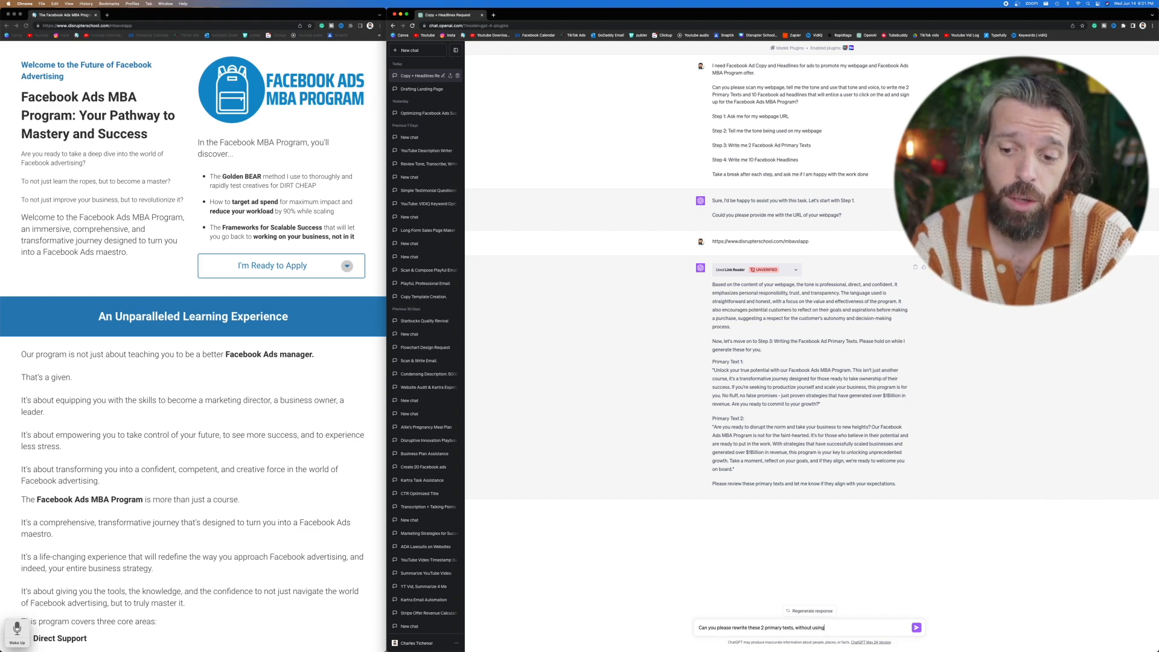
pyautogui.write(' the words "')
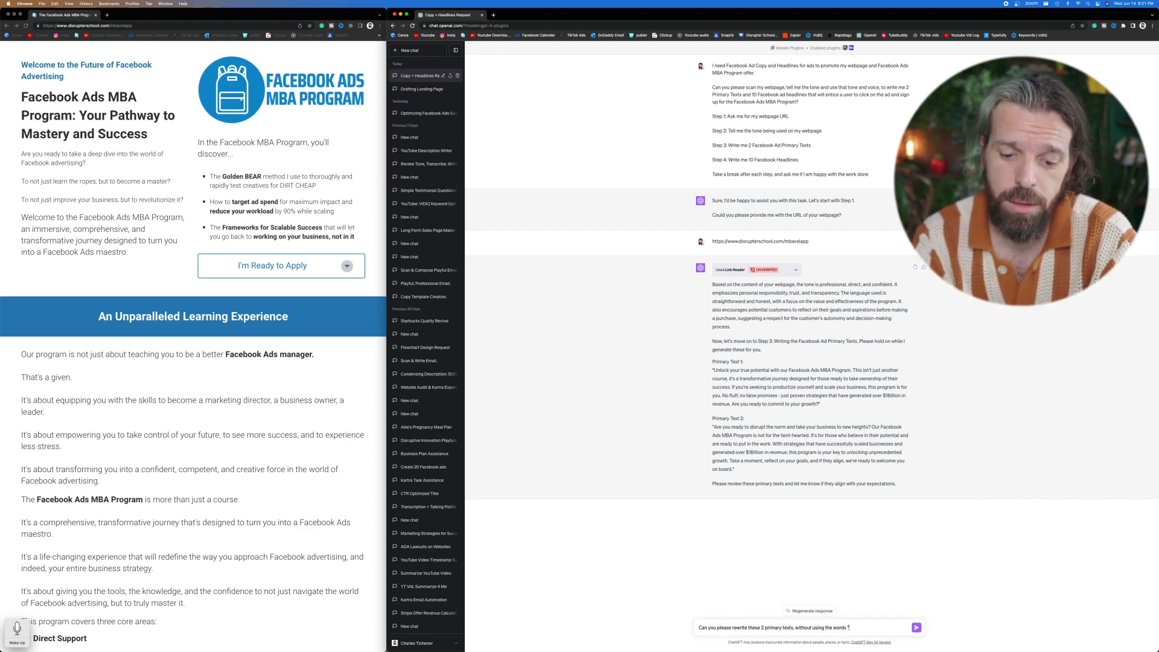
pyautogui.write('you" or "y')
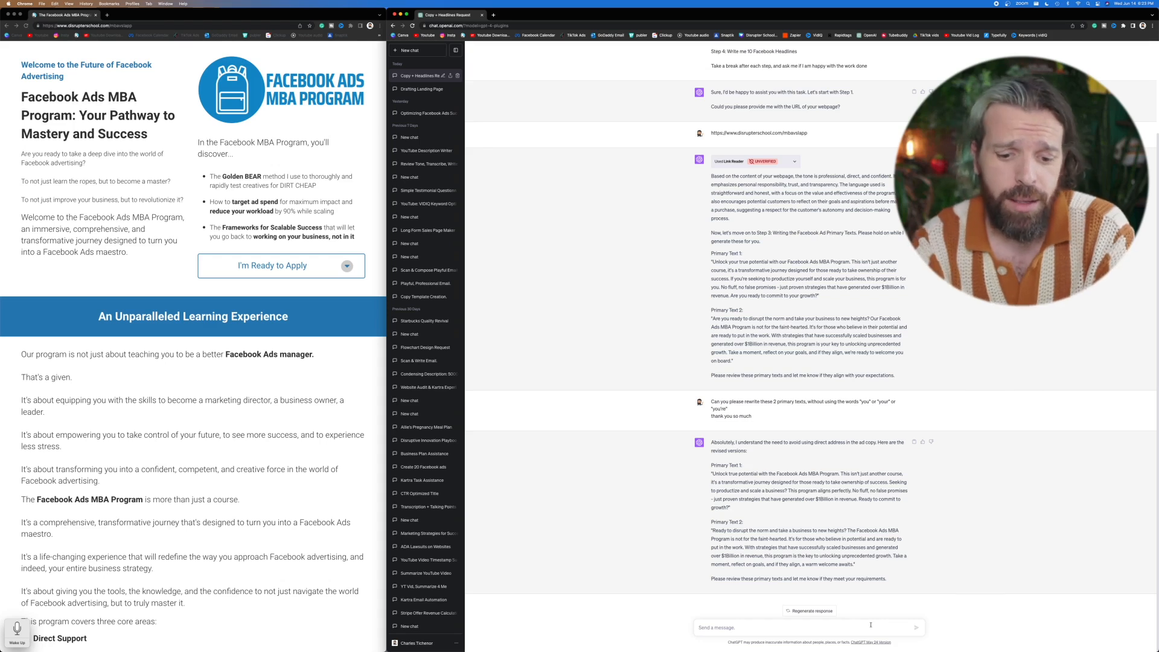
# Approve the revised primary texts by sending the reply "yes, these are great!"
pyautogui.write('yes, these are grea')
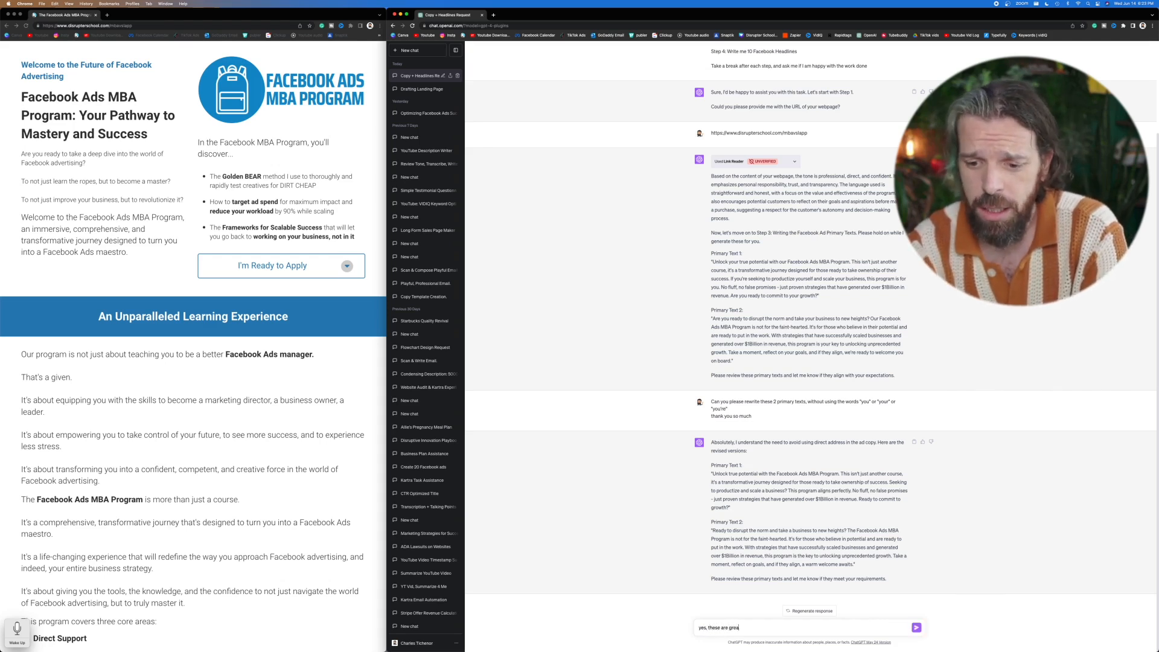
pyautogui.write('t!')
pyautogui.press('Return')
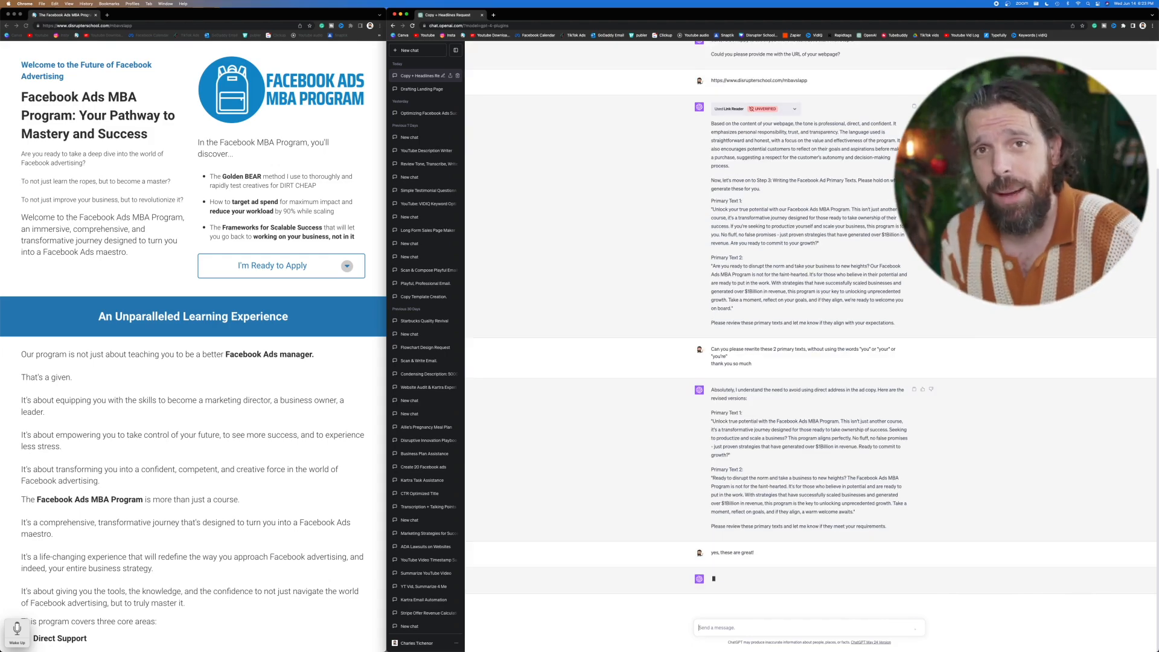
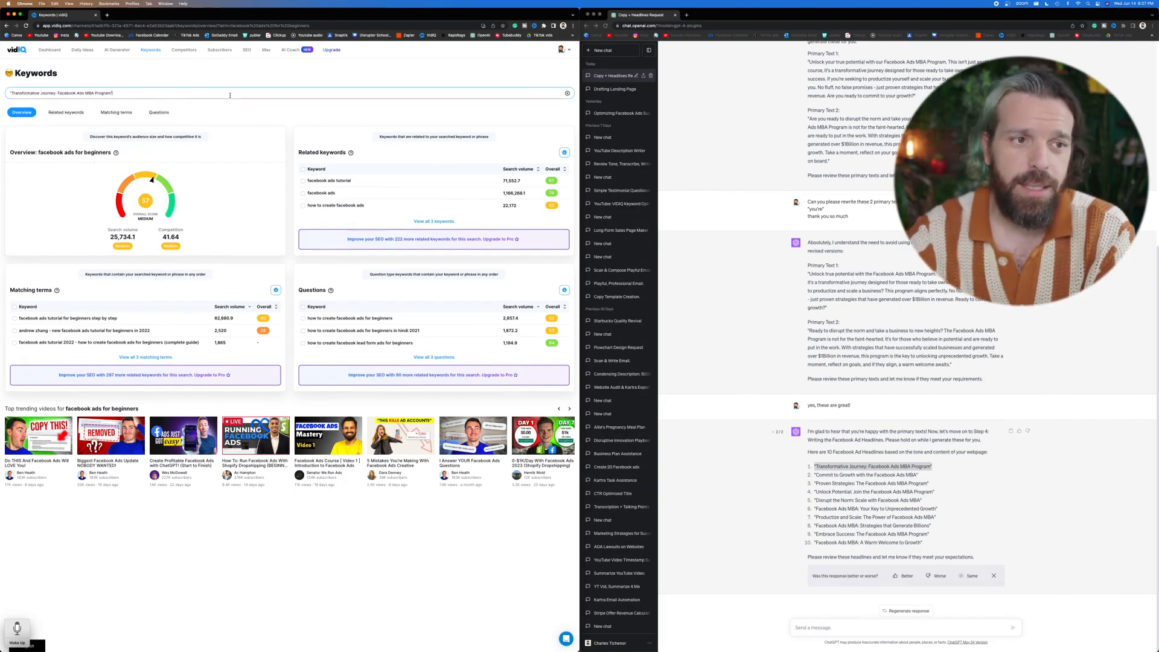
# Check the headlines "Transformative Journey: Facebook Ads MBA Program" and "Commit to Growth with the Facebook Ads MBA" in the vidIQ keyword search
pyautogui.press('BackSpace')
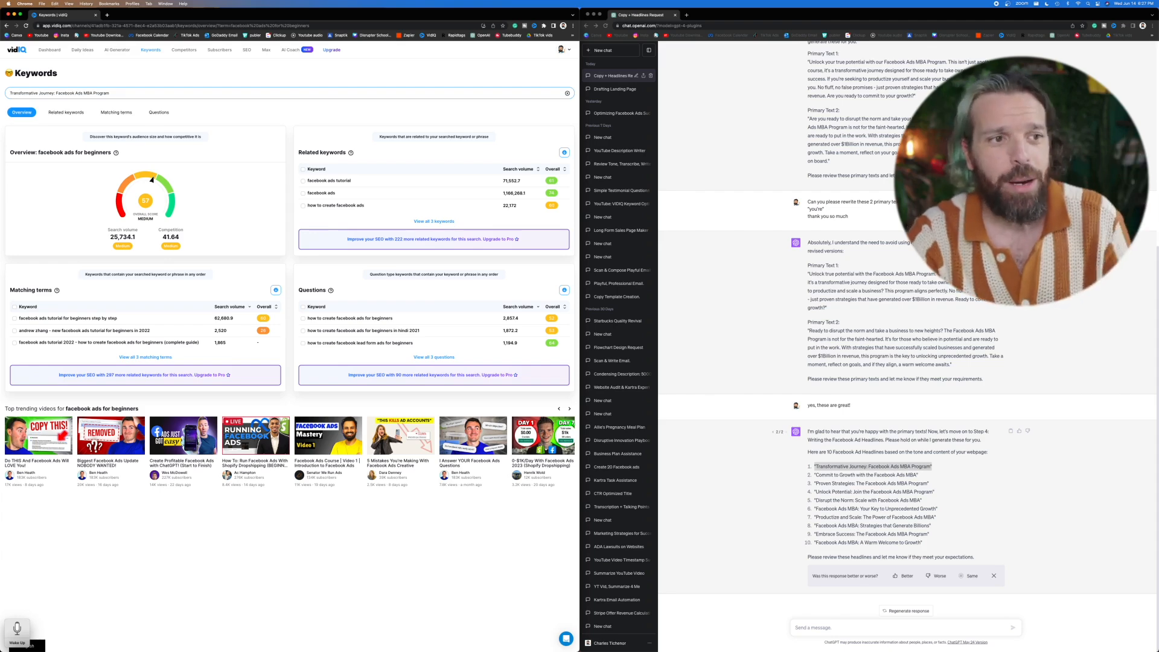
pyautogui.press('Return')
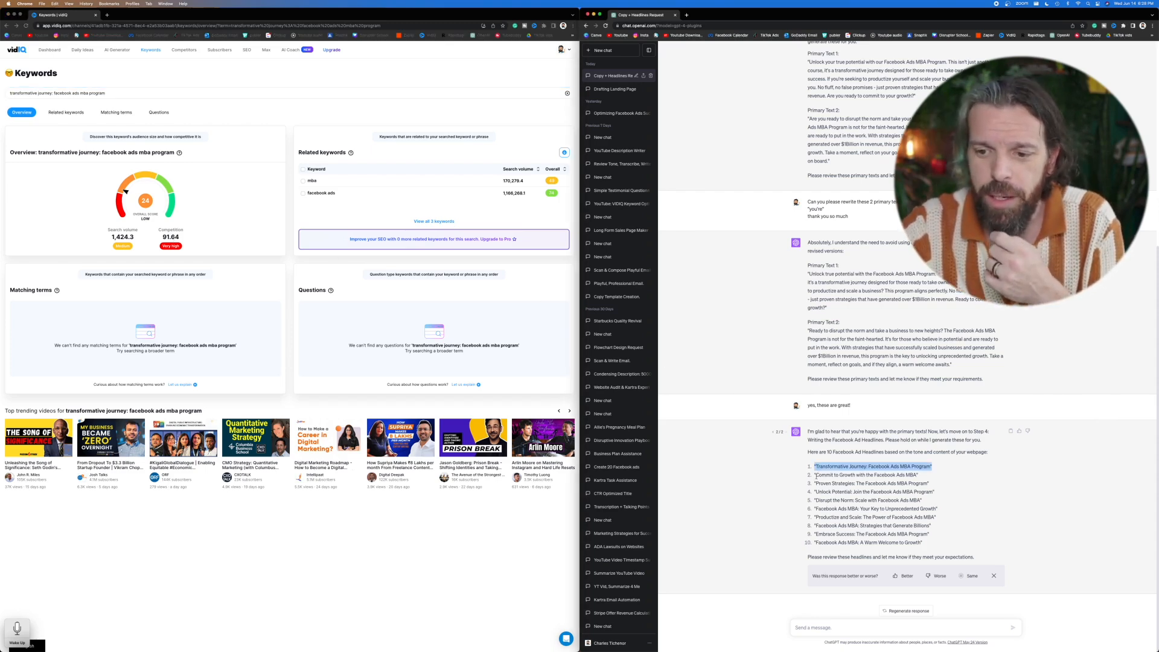
pyautogui.moveTo(815, 474); pyautogui.dragTo(917, 475)
pyautogui.press('super+c')
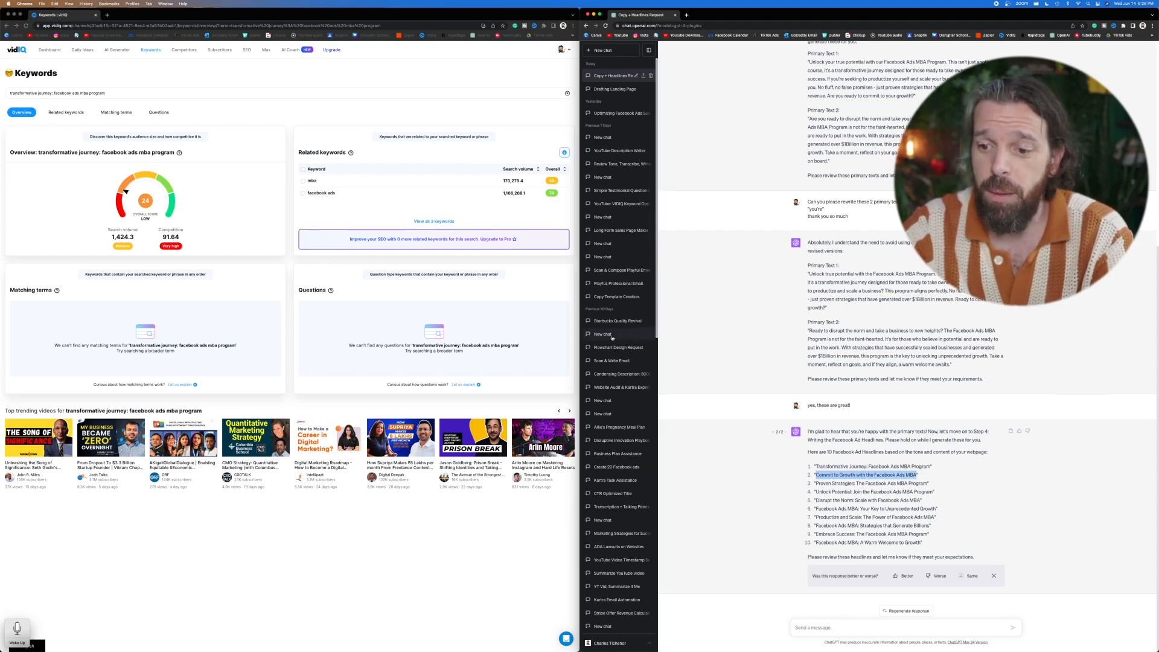
pyautogui.click(198, 90)
pyautogui.press('super+a')
pyautogui.press('super+v')
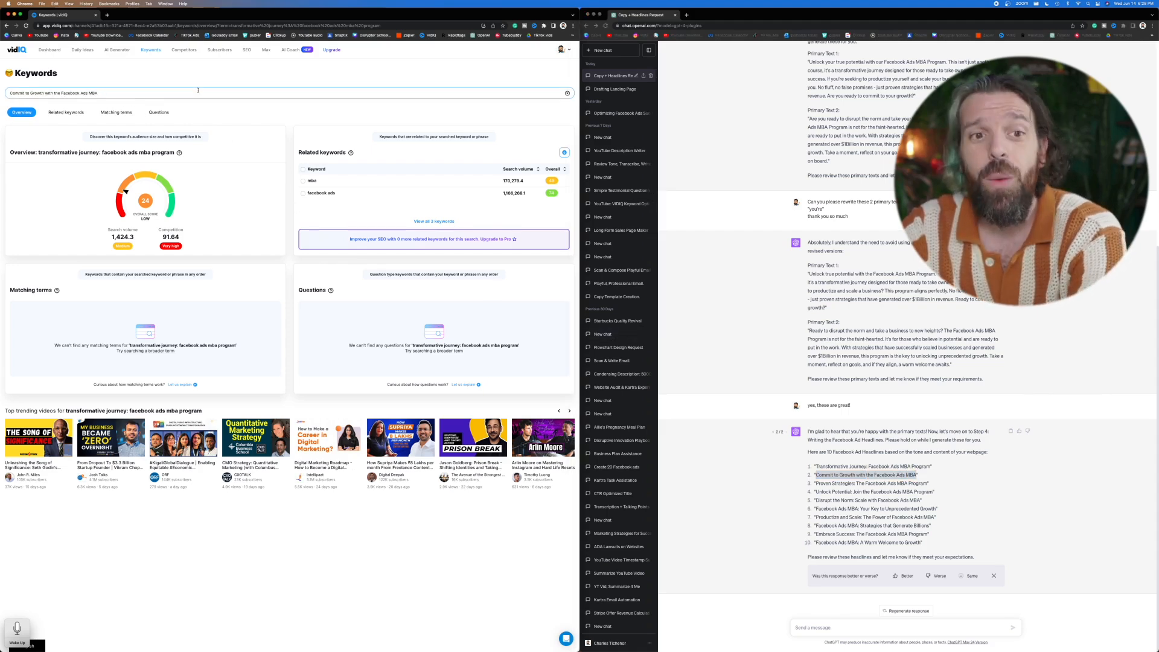
pyautogui.press('Return')
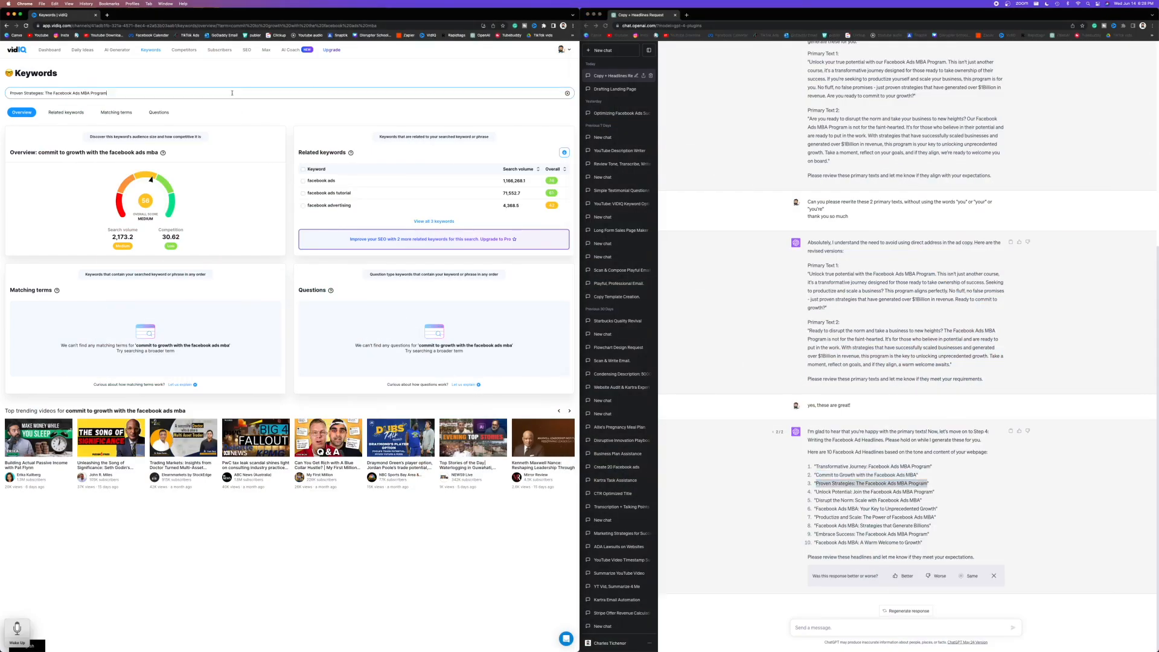
# Check the headlines "Unlock Potential: Join the Facebook Ads MBA Program" and "Facebook Ads MBA: Your Key to Unprecedented Growth" as vidIQ keywords
pyautogui.moveTo(815, 491); pyautogui.dragTo(932, 496)
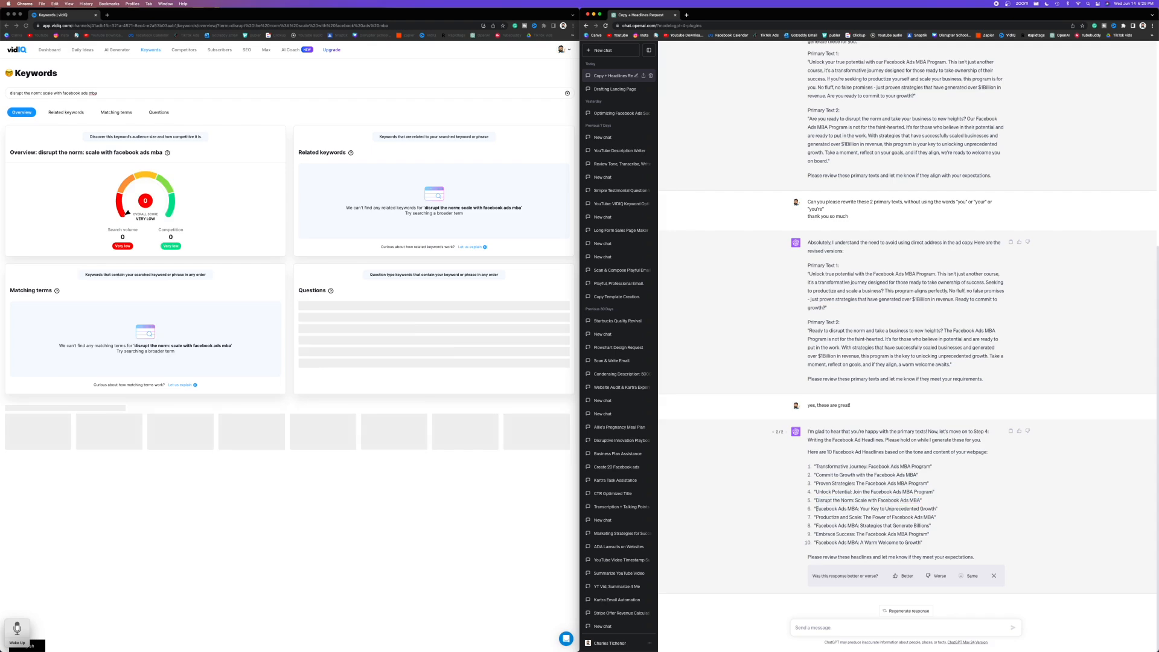
pyautogui.moveTo(815, 508); pyautogui.dragTo(936, 509)
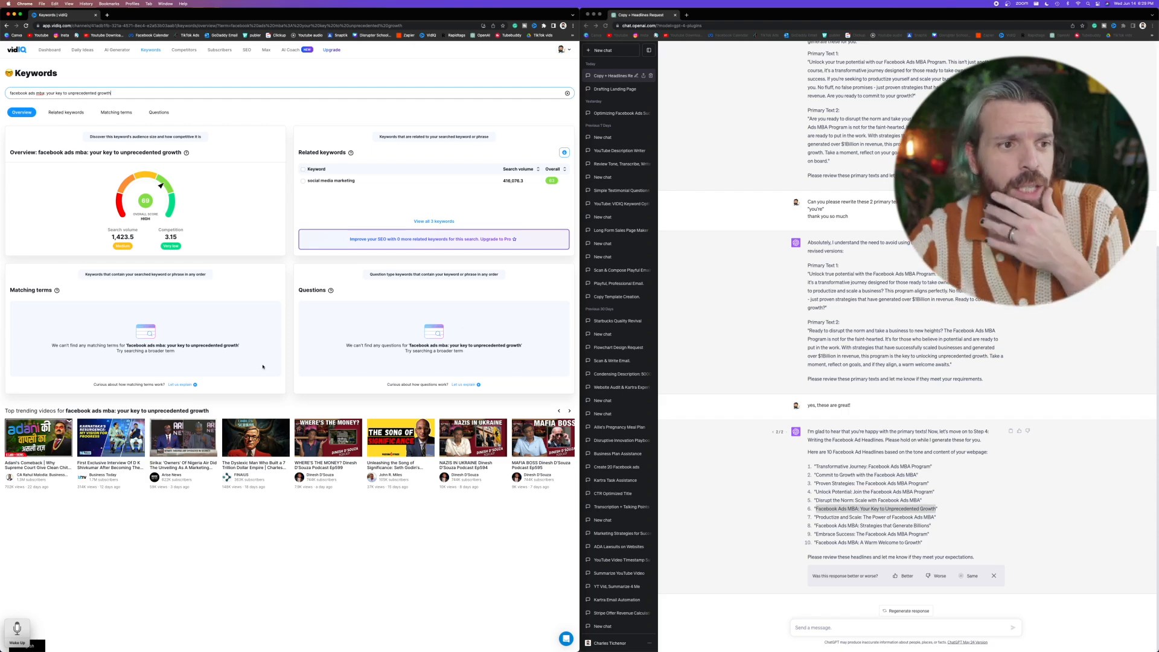
# Copy the keyword "facebook ads mba: your key to unprecedented growth" into a new ChatGPT message and start a new line without sending
pyautogui.click(41, 152)
pyautogui.moveTo(38, 153); pyautogui.dragTo(182, 153)
pyautogui.press('super+c')
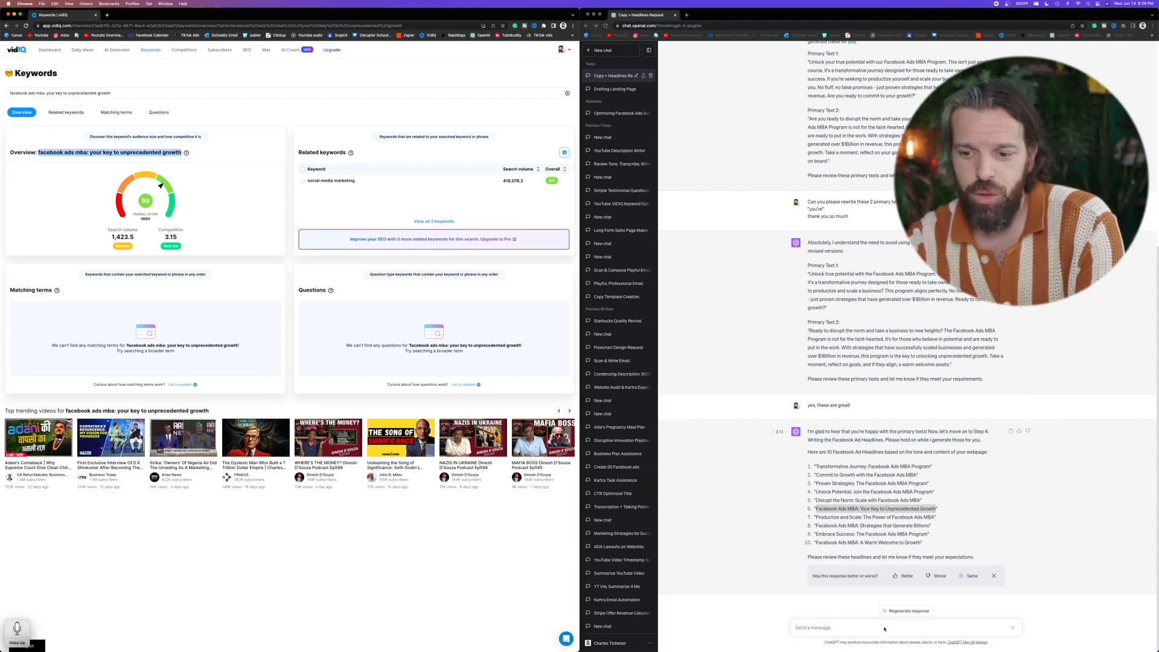
pyautogui.click(882, 628)
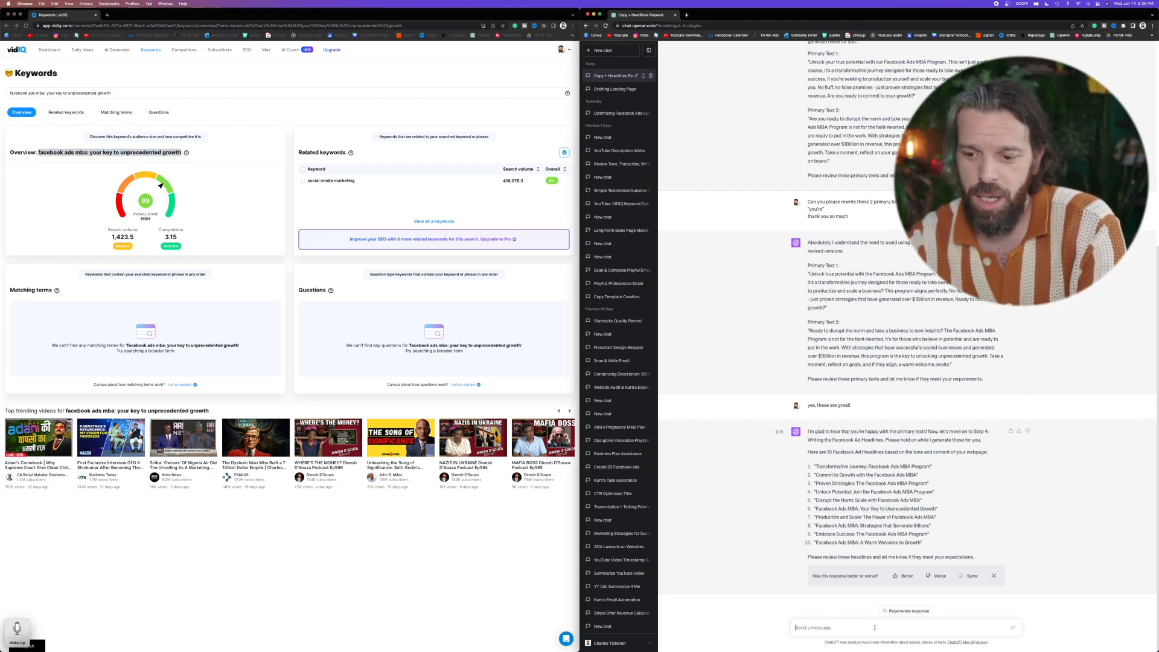
pyautogui.press('super+v')
pyautogui.hotkey('shift', 'Return')
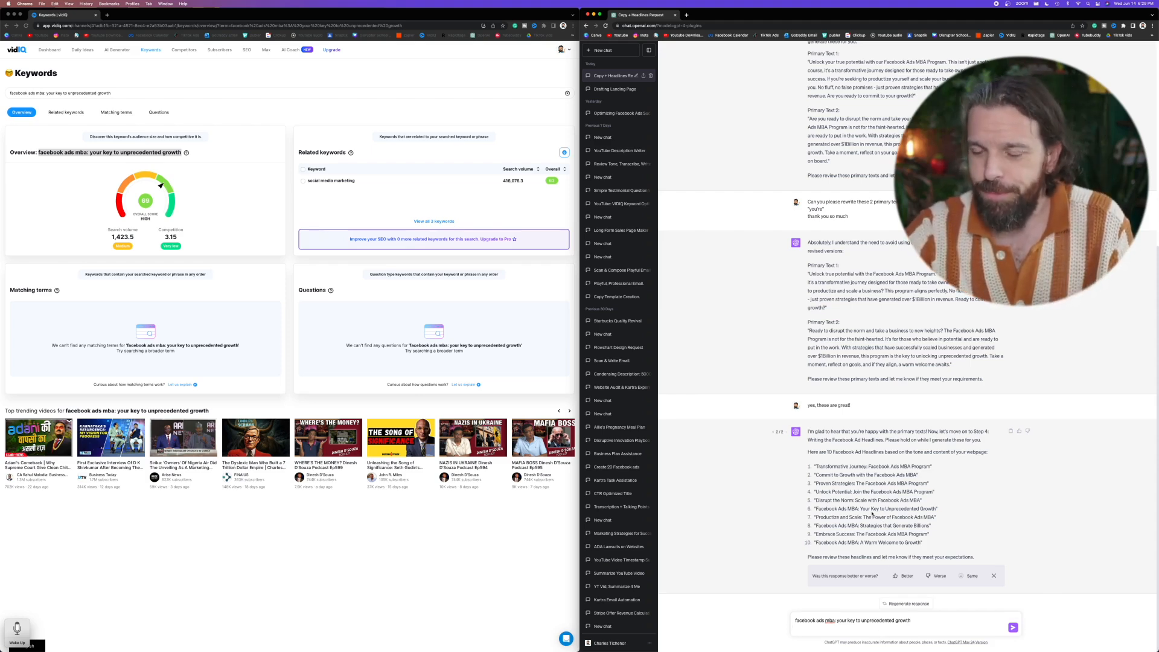
# Search vidIQ for "Productize and Scale: The Power of Facebook Ads MBA" and add that headline to the unsent ChatGPT message
pyautogui.moveTo(816, 517); pyautogui.dragTo(934, 517)
pyautogui.click(176, 94)
pyautogui.press('super+a')
pyautogui.write('productize and scale: the power of facebook ads mba')
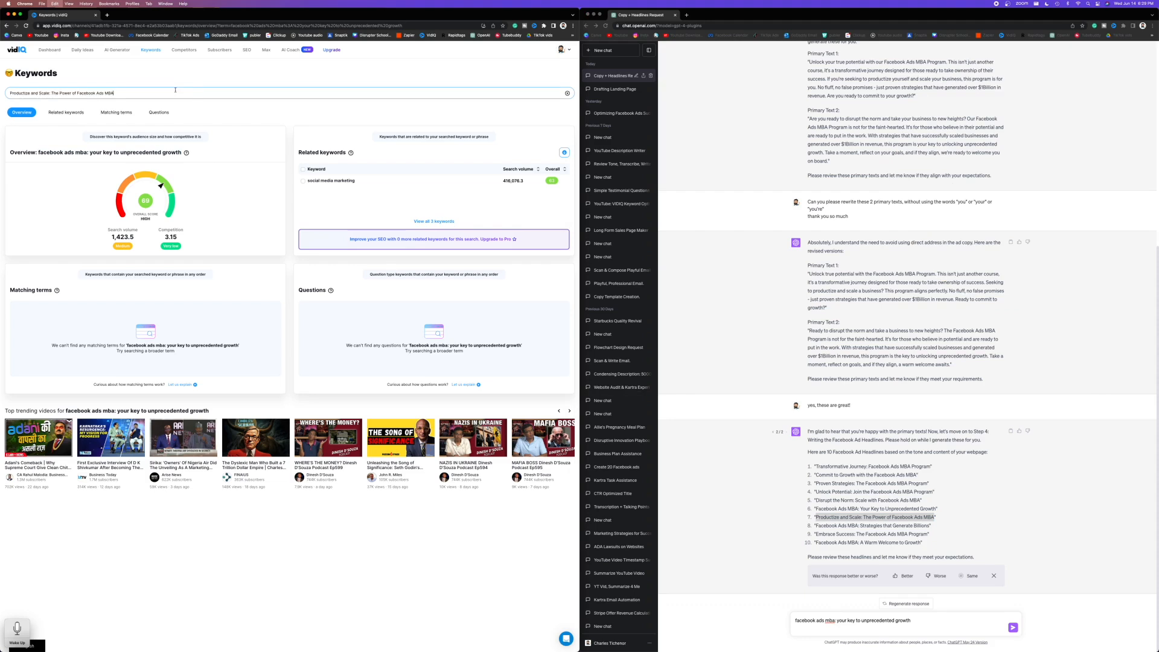
pyautogui.press('Return')
pyautogui.click(837, 525)
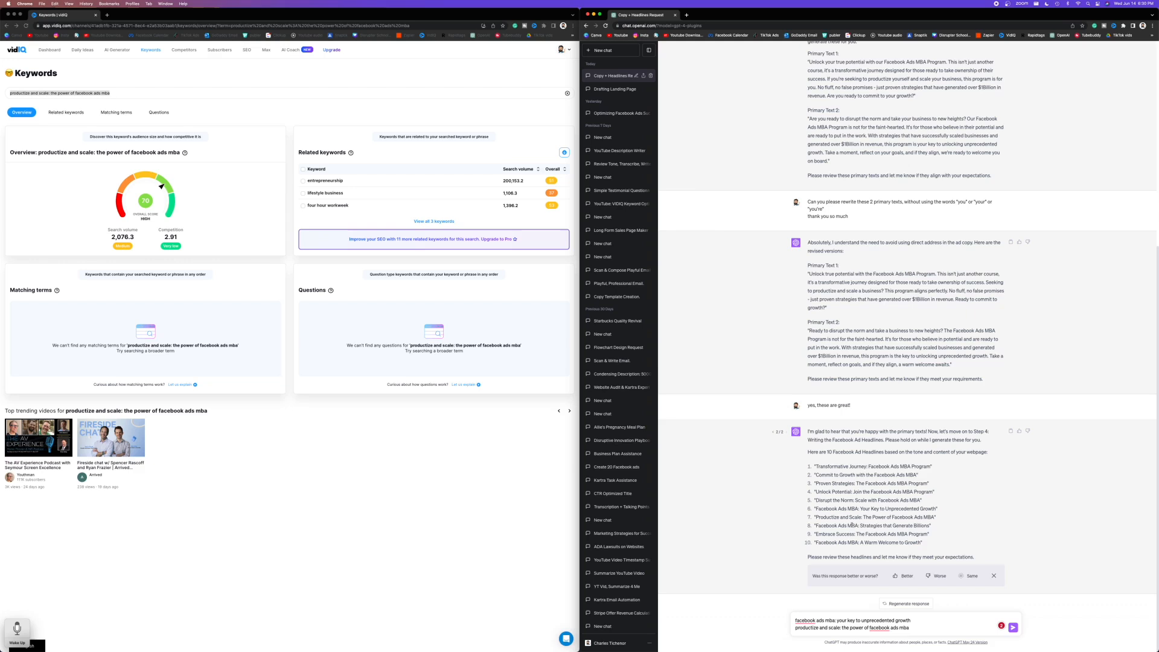
# Search the vidIQ keywords for the headline "Facebook Ads MBA: Strategies that Generate Billions"
pyautogui.moveTo(931, 525)
pyautogui.mouseDown()
pyautogui.moveTo(816, 526)
pyautogui.moveTo(928, 534)
pyautogui.mouseUp()
pyautogui.click(239, 89)
pyautogui.press('super+a')
pyautogui.write('facebook ads mba: strategies that generate billions')
pyautogui.press('Return')
# Copy the headline "Embrace Success: The Facebook Ads MBA Program" from ChatGPT and search for it as a vidIQ keyword
pyautogui.press('super+c')
pyautogui.click(232, 90)
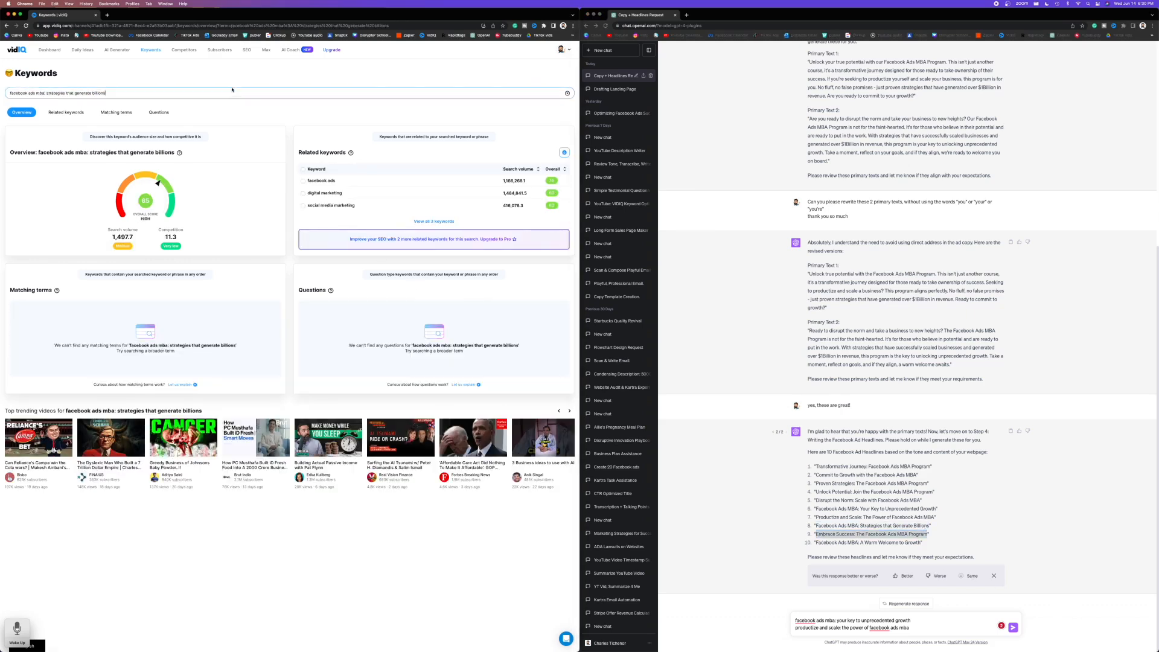
pyautogui.press('super+a')
pyautogui.press('super+v')
pyautogui.press('Return')
# Check the last headline, "Facebook Ads MBA: A Warm Welcome to Growth", in the vidIQ keyword search
pyautogui.moveTo(816, 542); pyautogui.dragTo(921, 542)
pyautogui.click(232, 92)
pyautogui.press('super+a')
pyautogui.press('super+v')
pyautogui.press('Return')
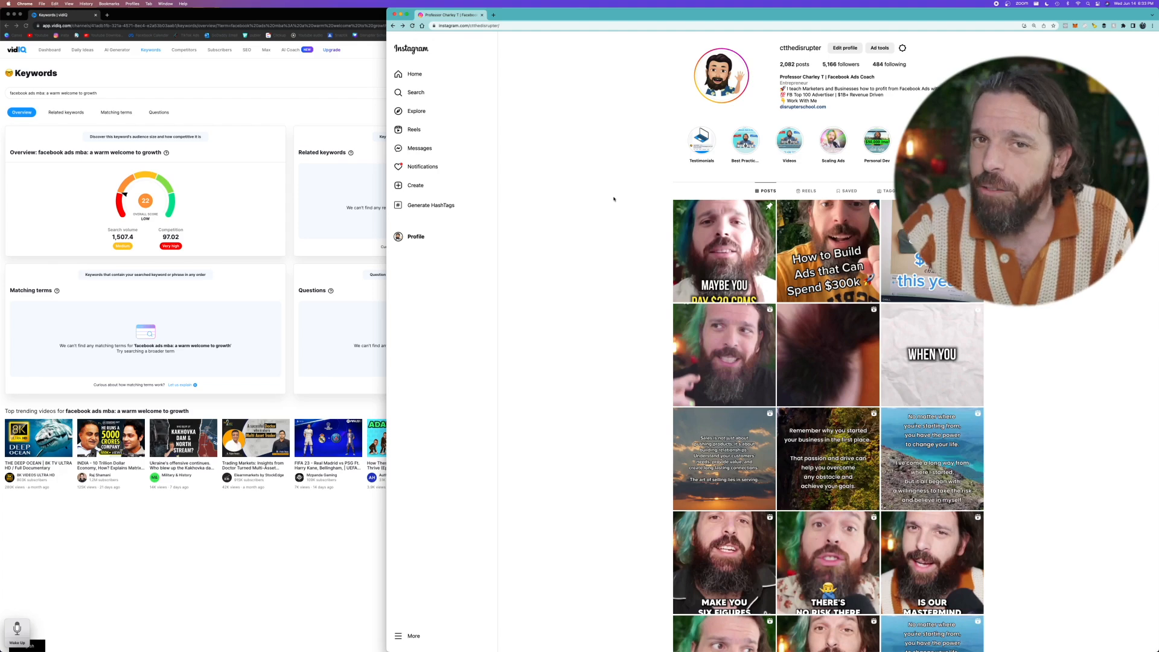
# Browse the reels and posts on the Instagram profile for videos about the Facebook Ads MBA Program
pyautogui.click(801, 191)
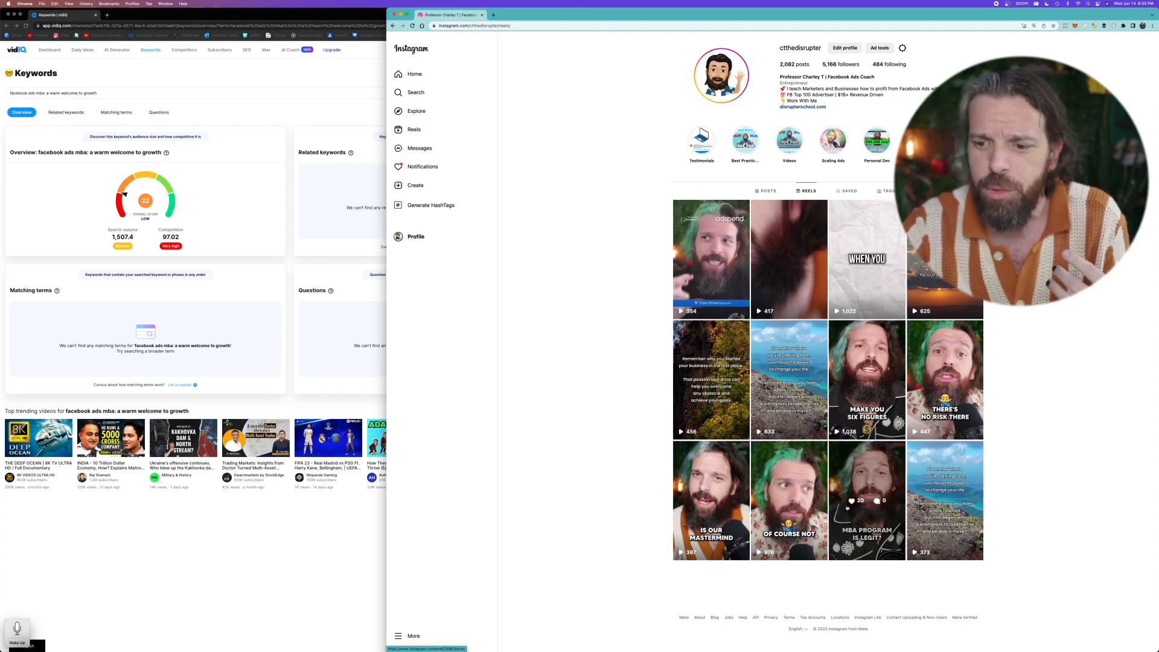
pyautogui.click(767, 191)
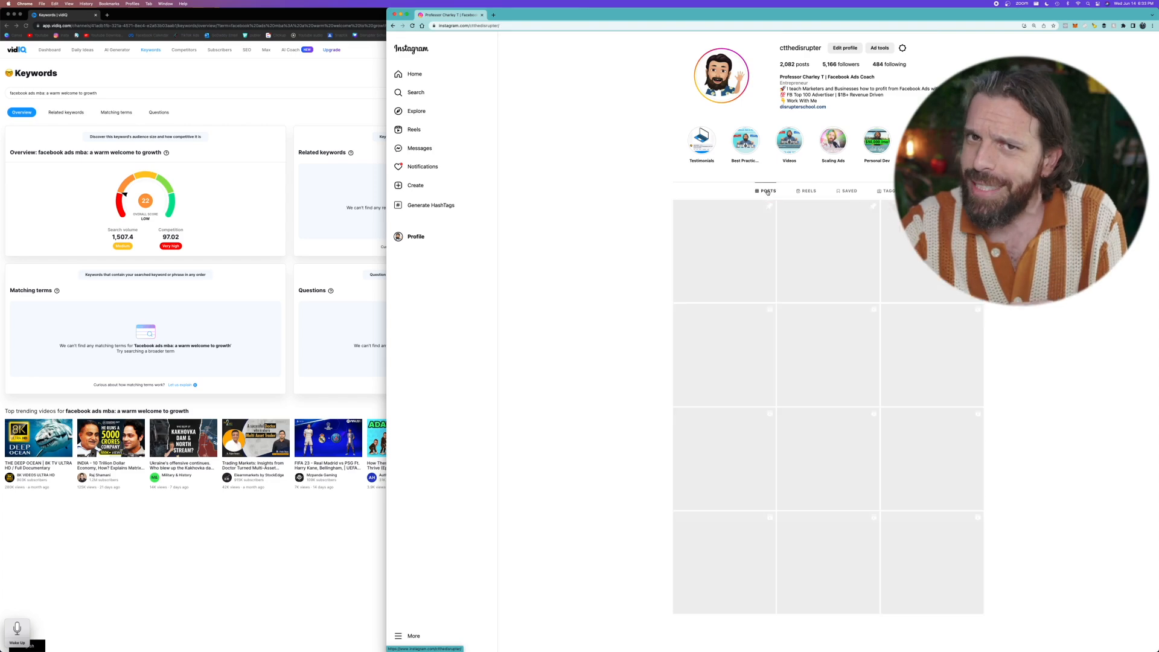
pyautogui.scroll(-1, 643, 249)
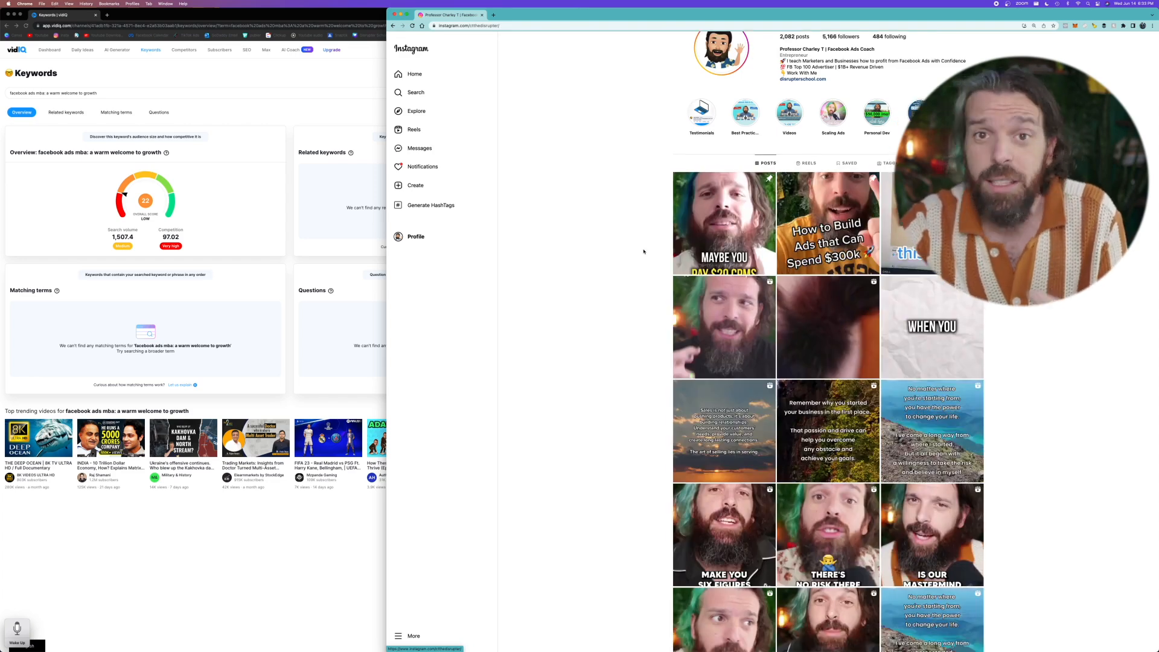
pyautogui.scroll(-5, 644, 251)
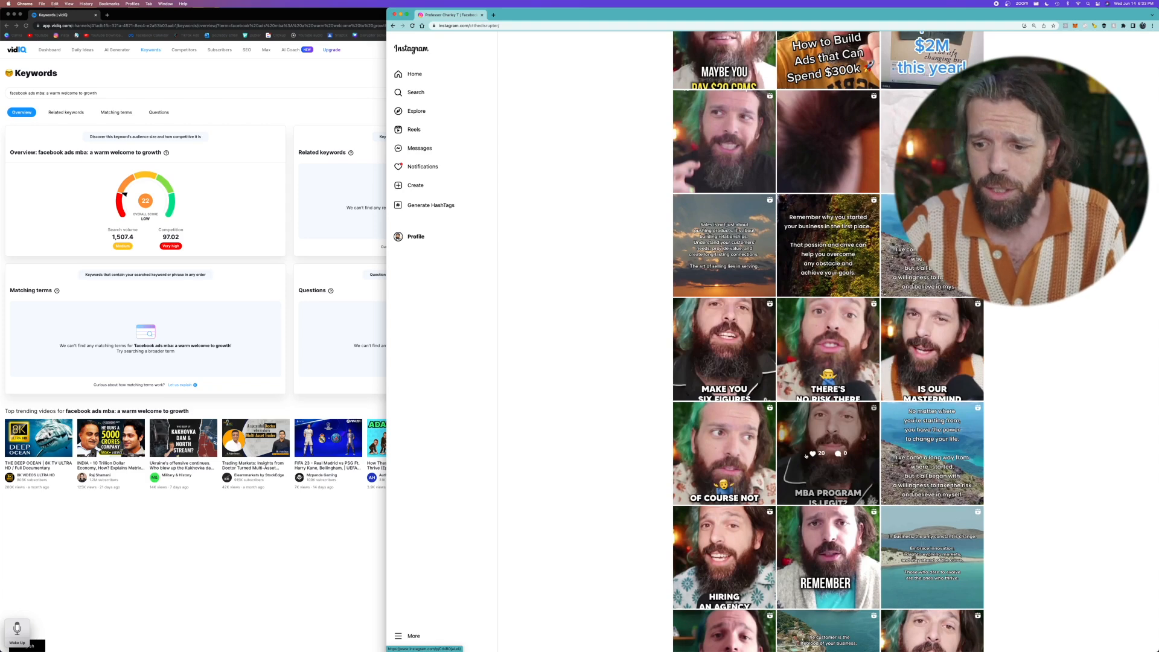
pyautogui.scroll(-3, 921, 363)
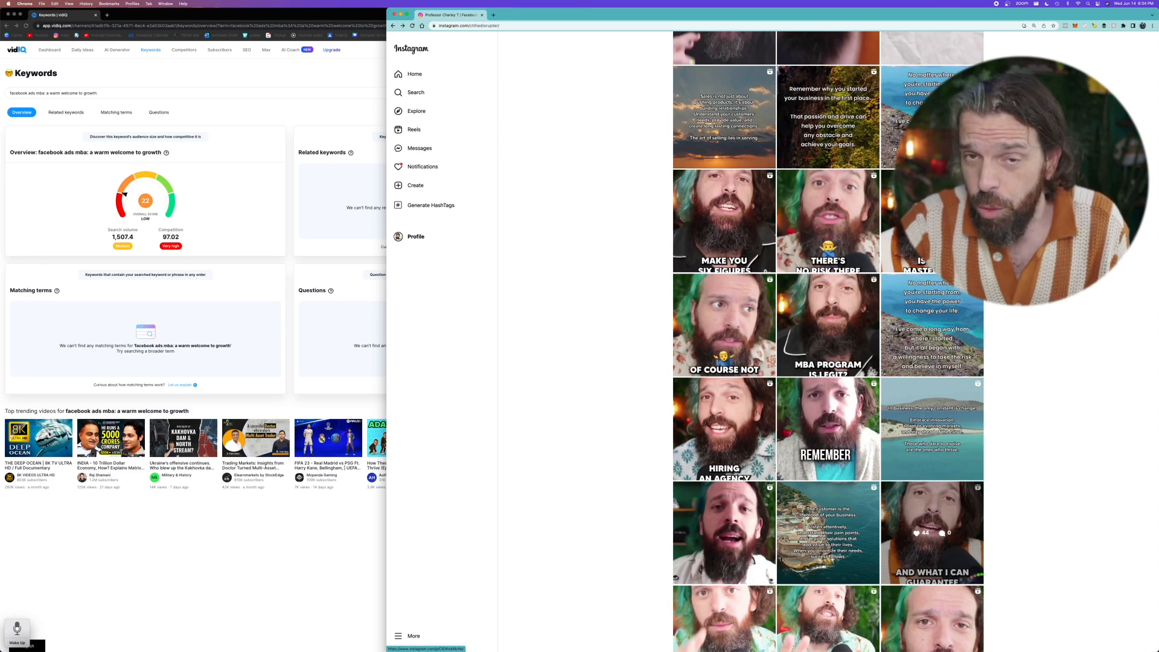
# Review the captions of the Instagram posts about guaranteed success, comparison with traditional education, and whether the MBA program is legit
pyautogui.click(922, 515)
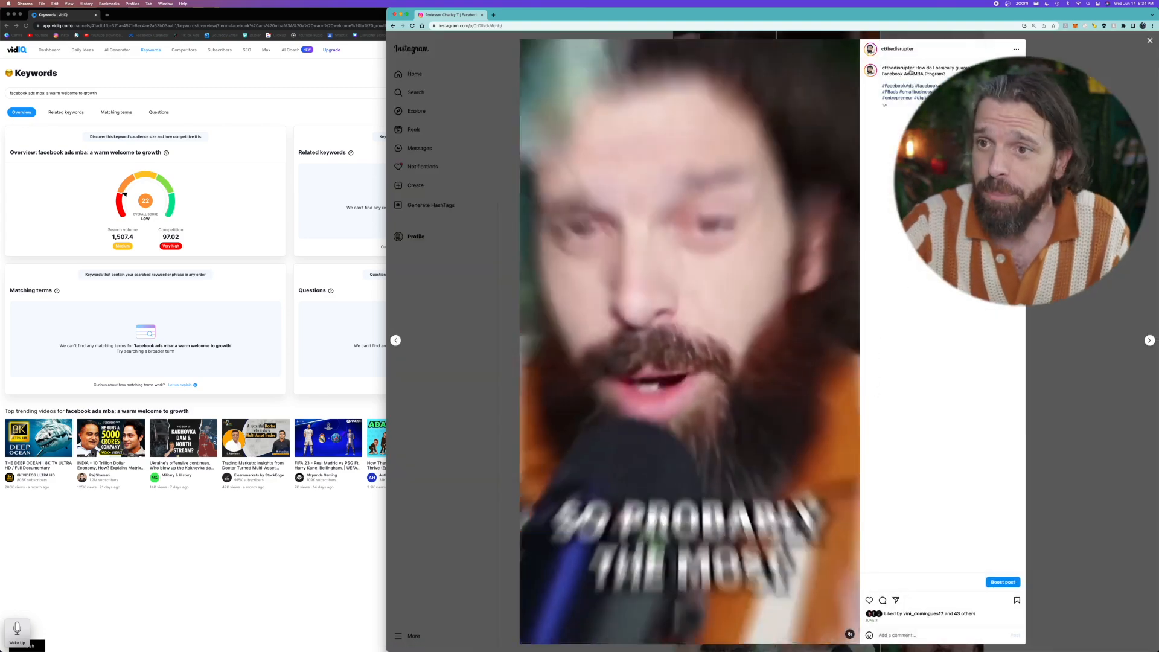
pyautogui.moveTo(916, 67); pyautogui.dragTo(954, 75)
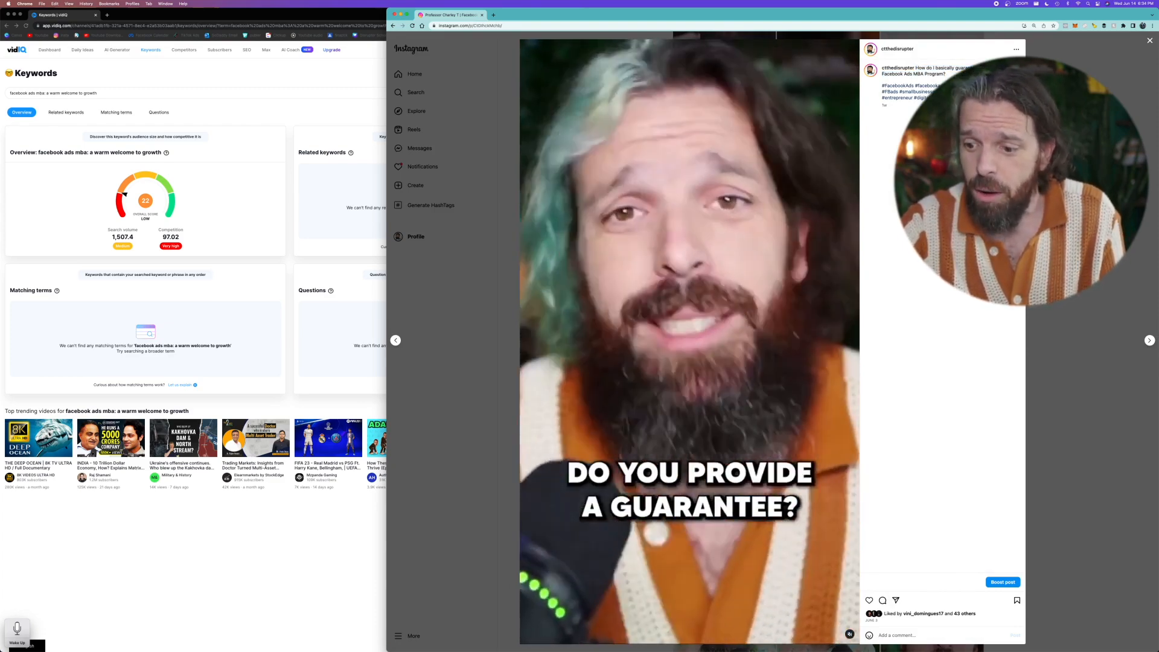
pyautogui.press('Escape')
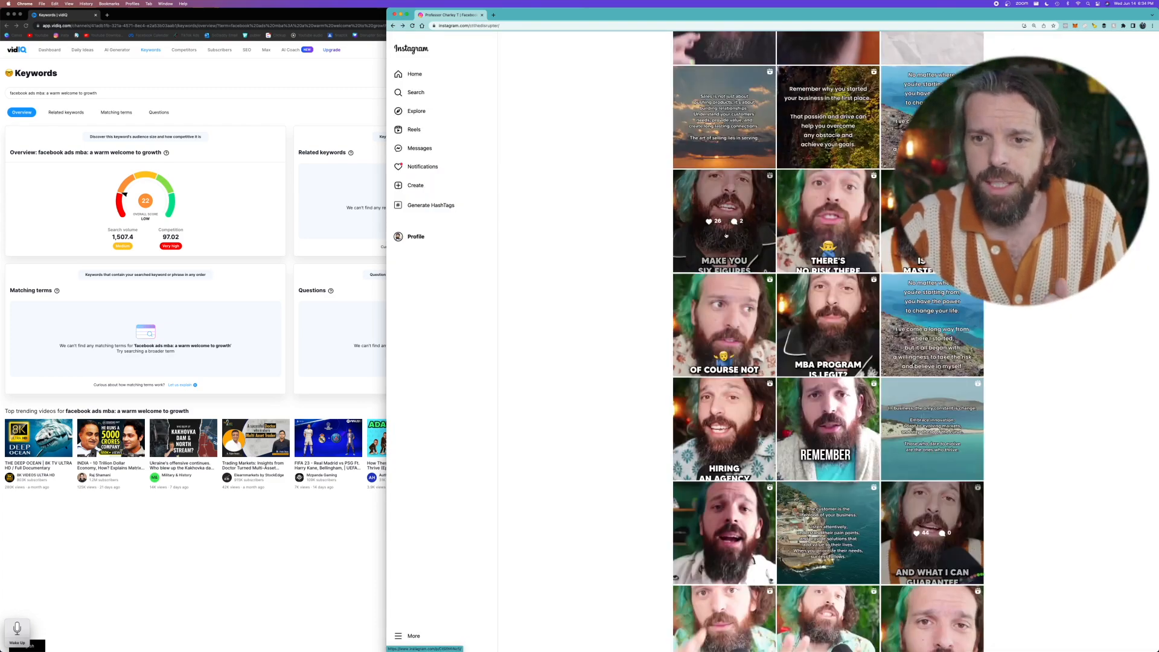
pyautogui.click(727, 241)
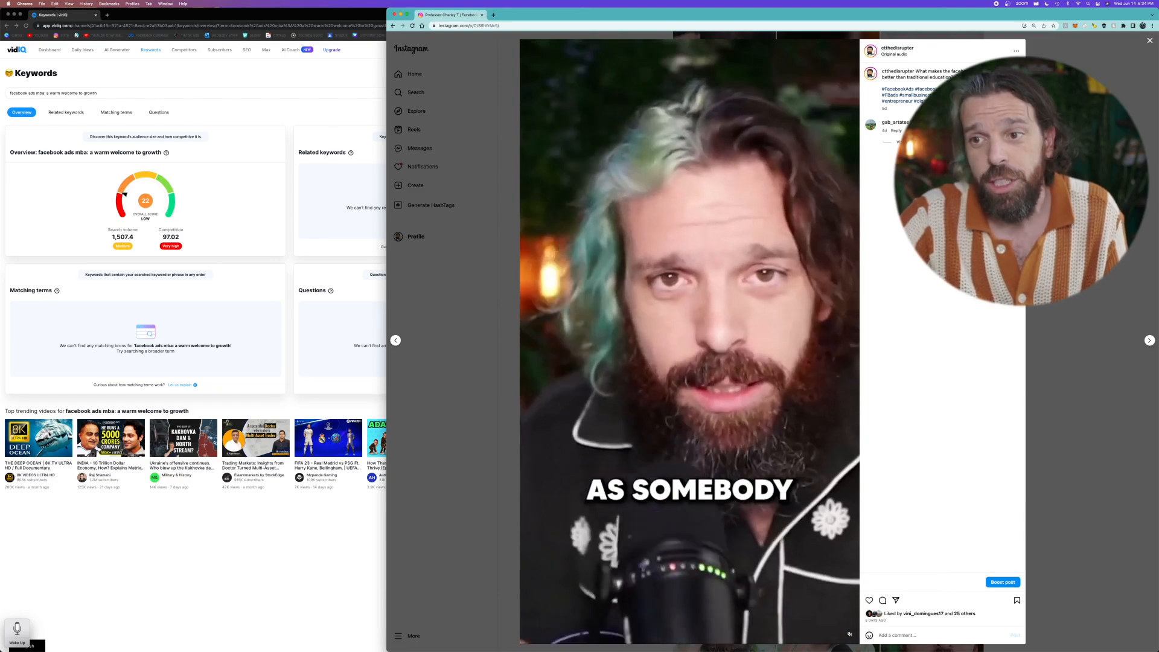
pyautogui.press('Escape')
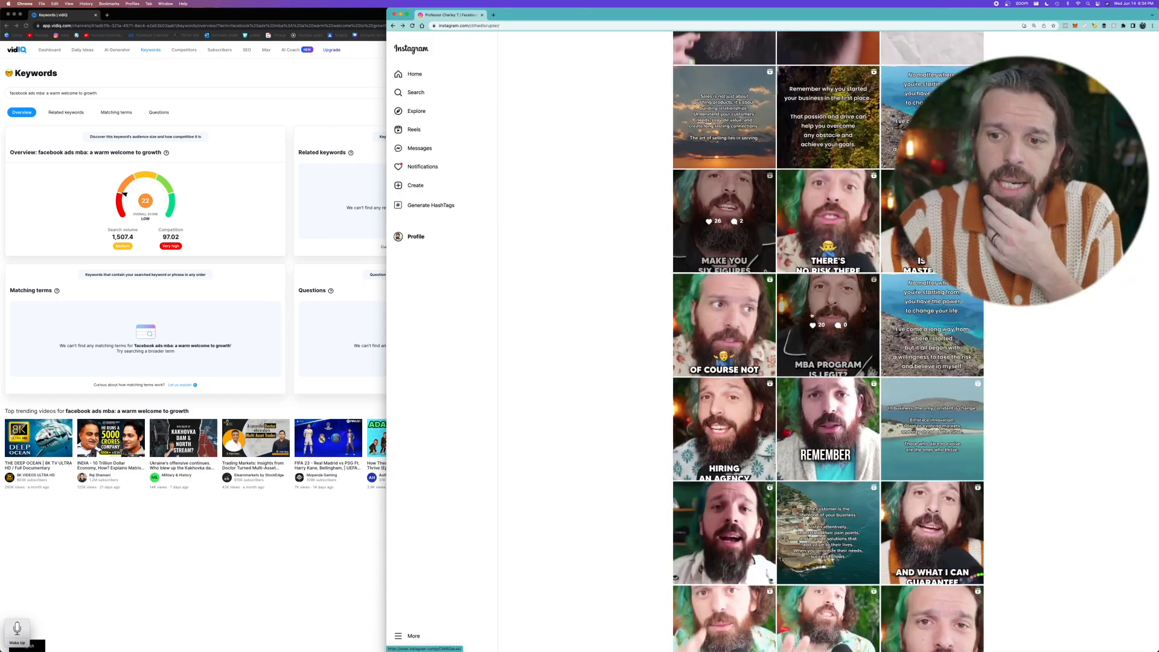
pyautogui.click(812, 312)
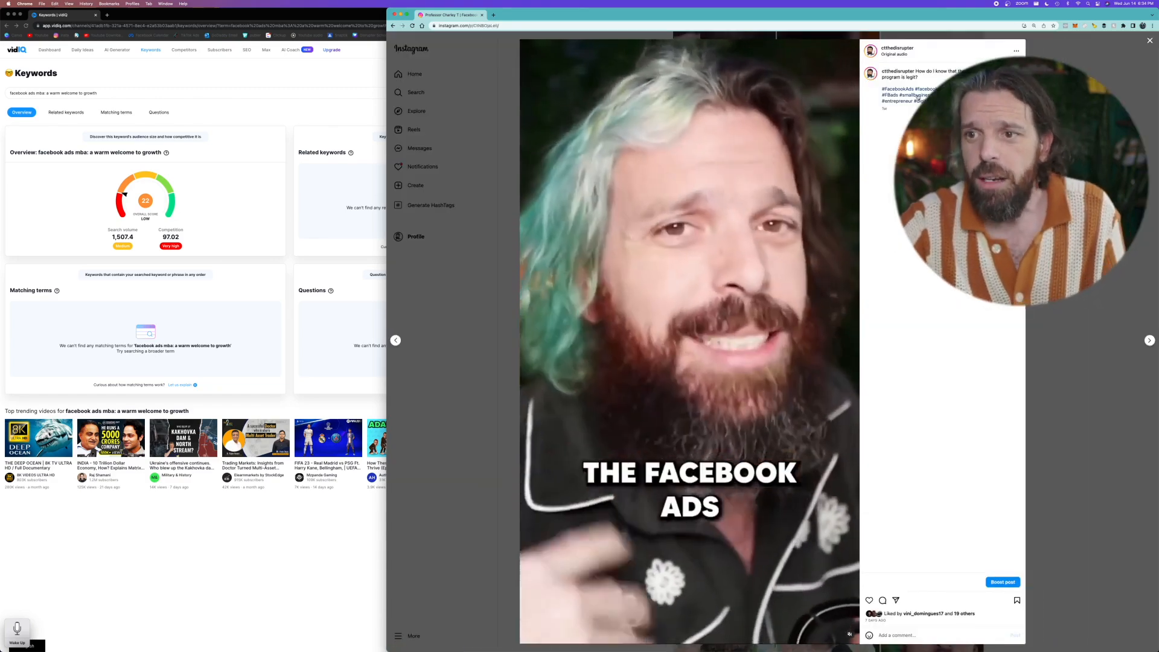
pyautogui.press('Escape')
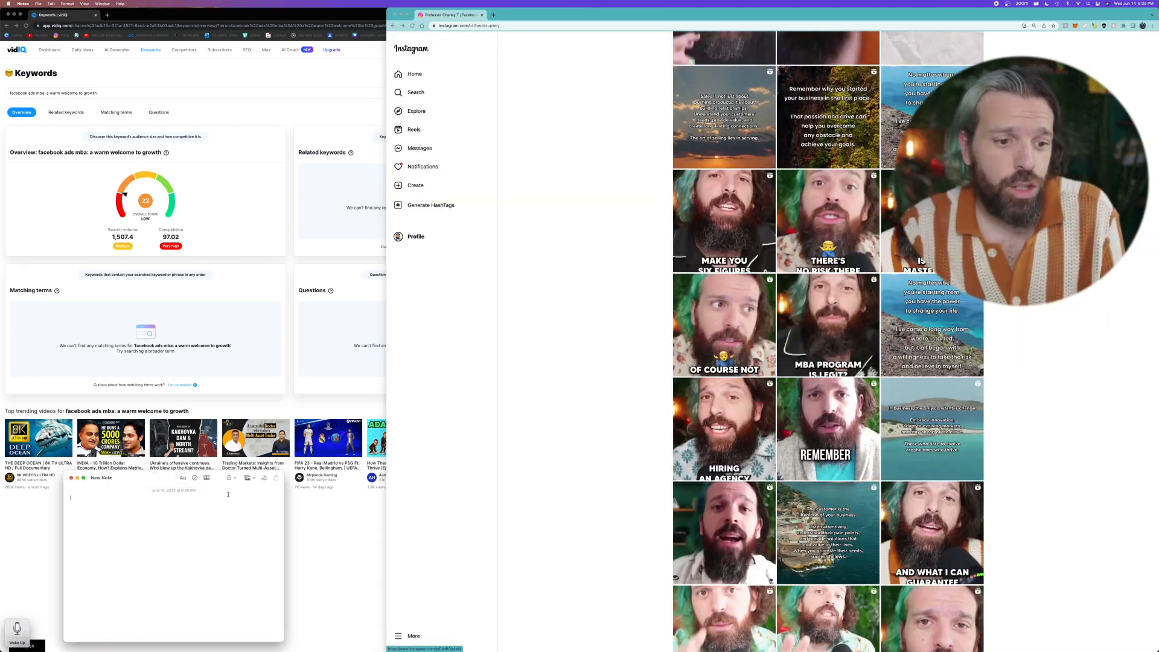
# Place a new note over the vidIQ page and copy in the post caption "How do I basically guarantee success in the Facebook Ads MBA Program?"
pyautogui.moveTo(152, 483); pyautogui.dragTo(208, 110)
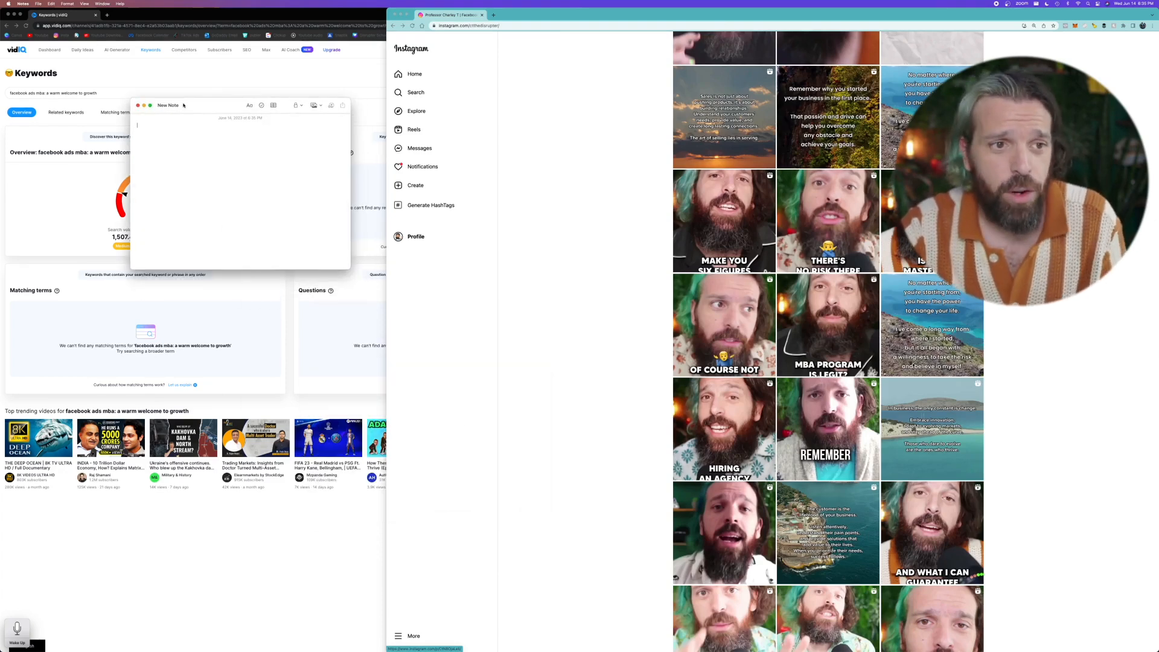
pyautogui.moveTo(183, 105); pyautogui.dragTo(176, 148)
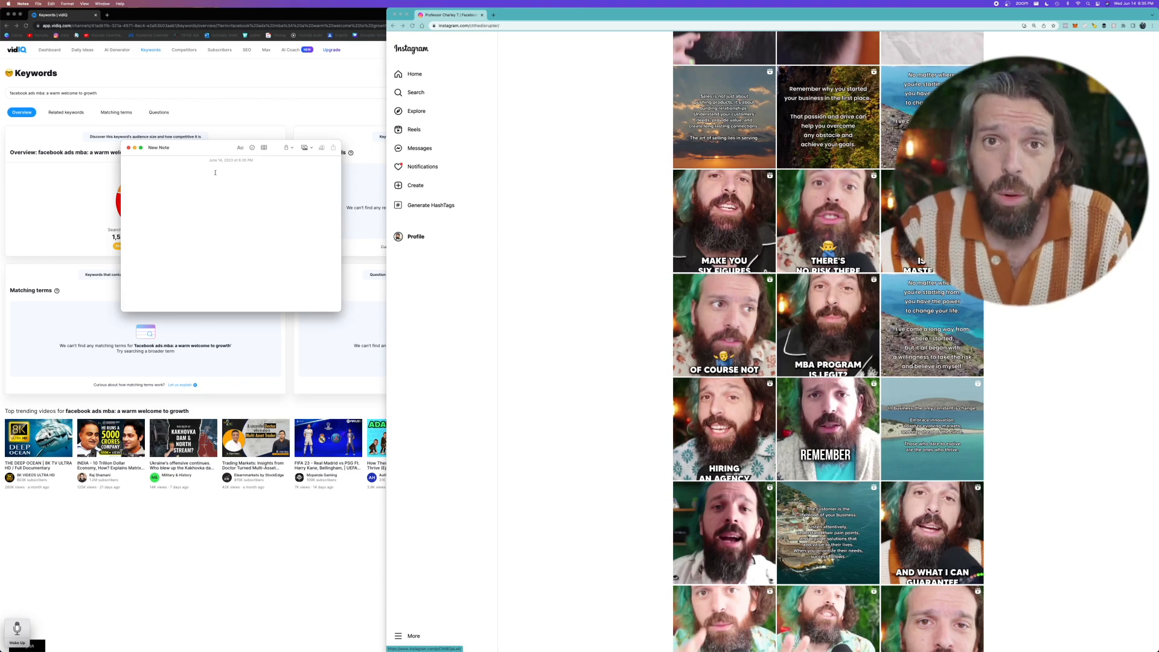
pyautogui.click(935, 504)
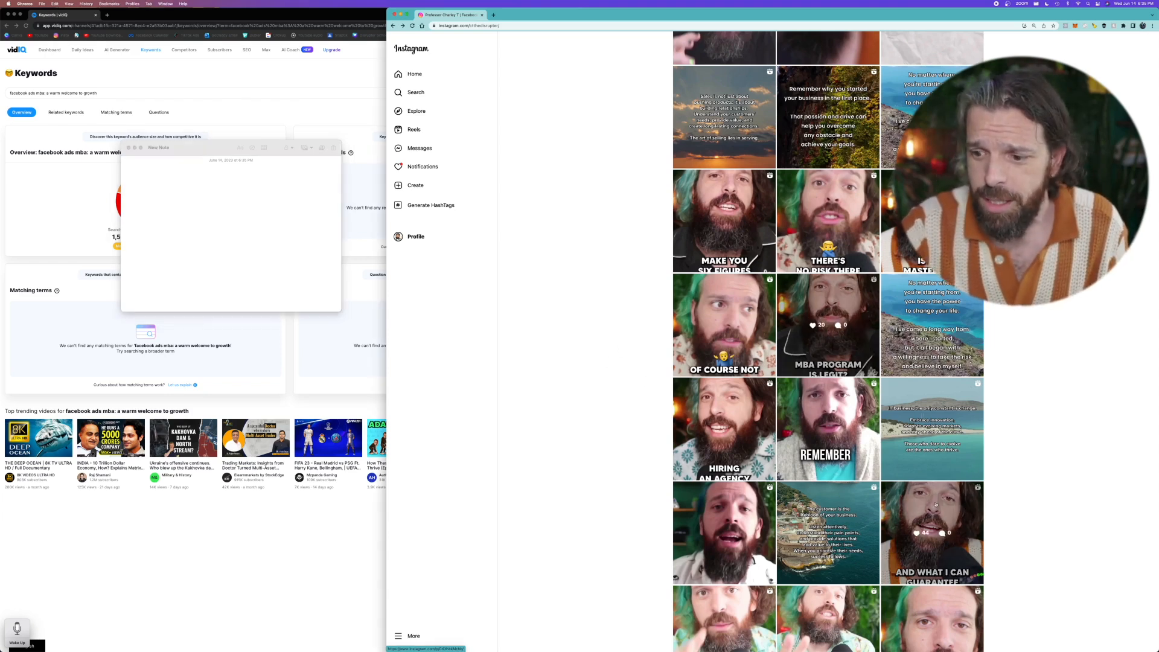
pyautogui.click(937, 488)
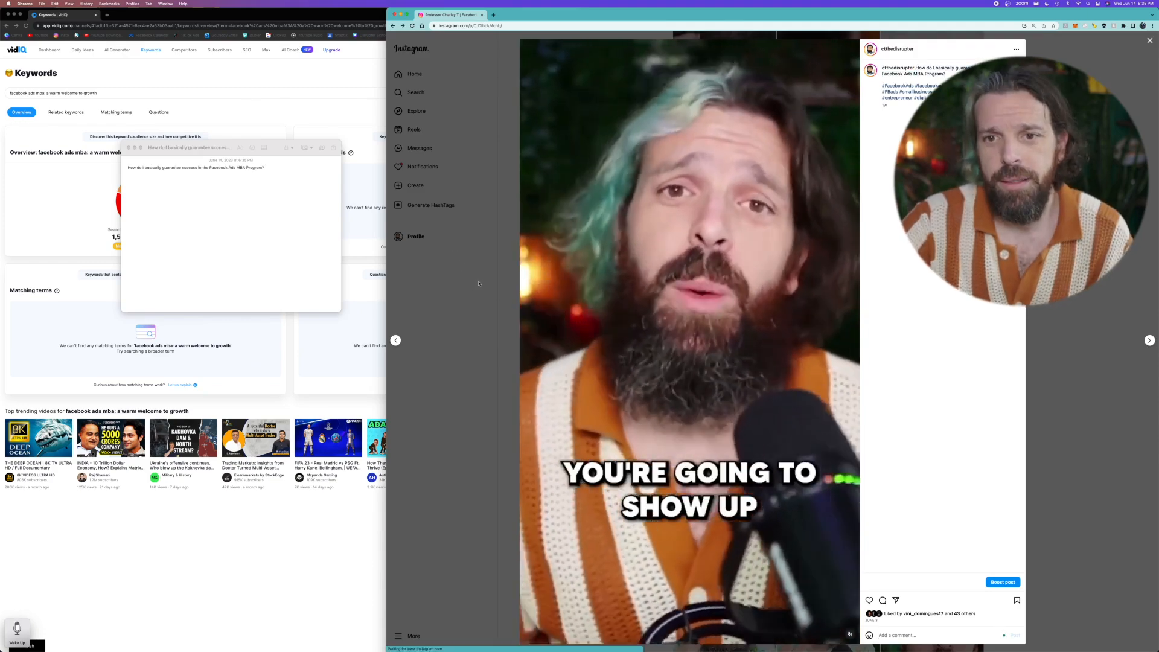
pyautogui.click(479, 284)
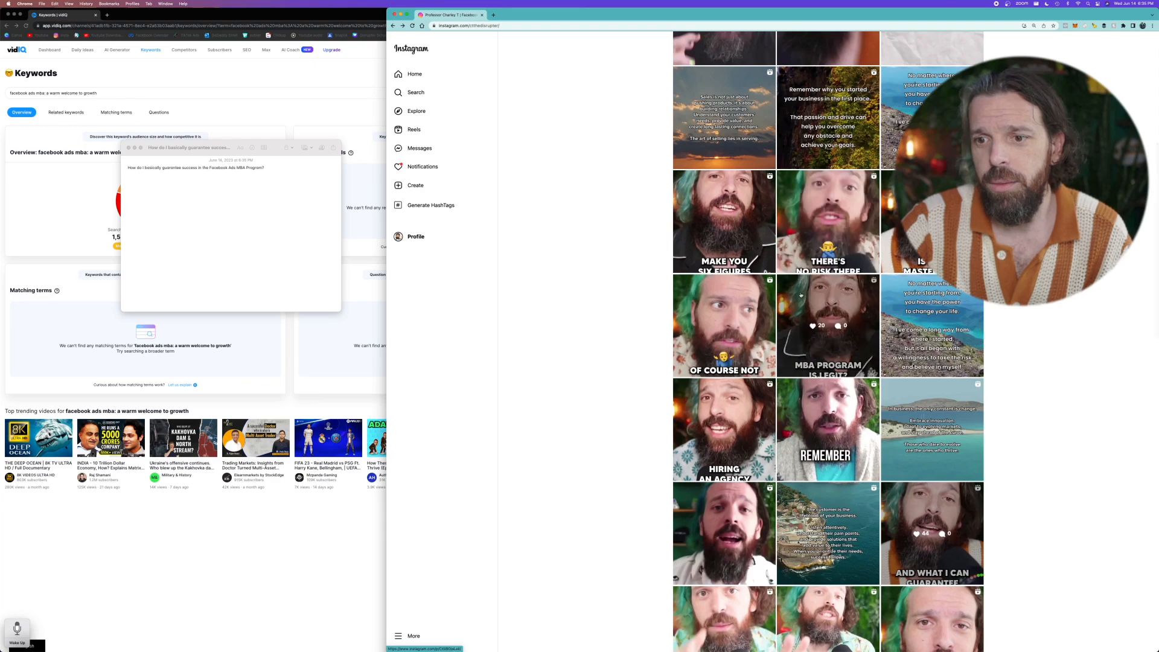
# Add the caption "How do I know that the facebook ads MBA program is legit?" from its Instagram post to the note and close the post
pyautogui.click(805, 295)
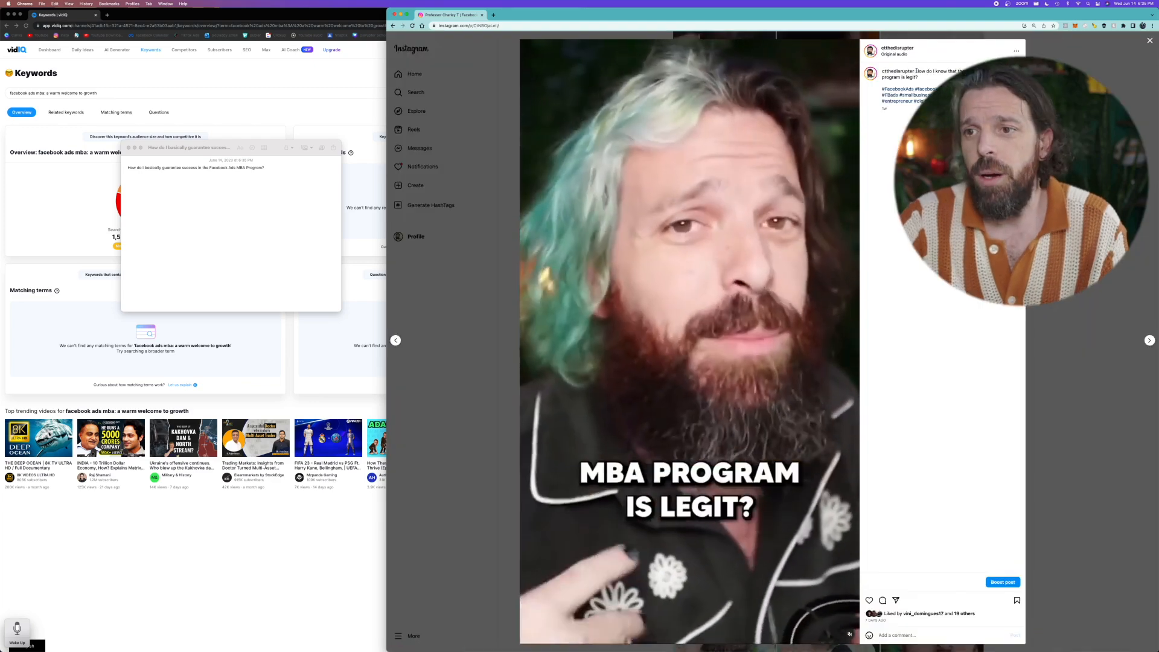
pyautogui.moveTo(921, 77); pyautogui.dragTo(918, 77)
pyautogui.press('super+c')
pyautogui.press('super+Tab')
pyautogui.press('super+v')
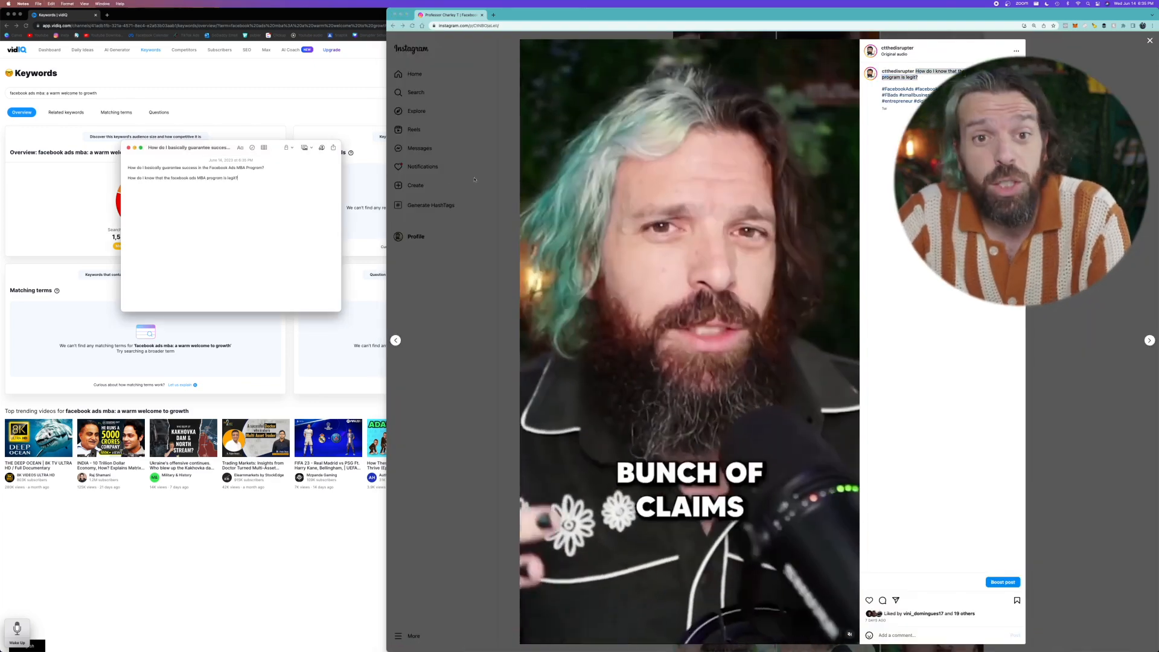
pyautogui.click(481, 177)
pyautogui.click(481, 176)
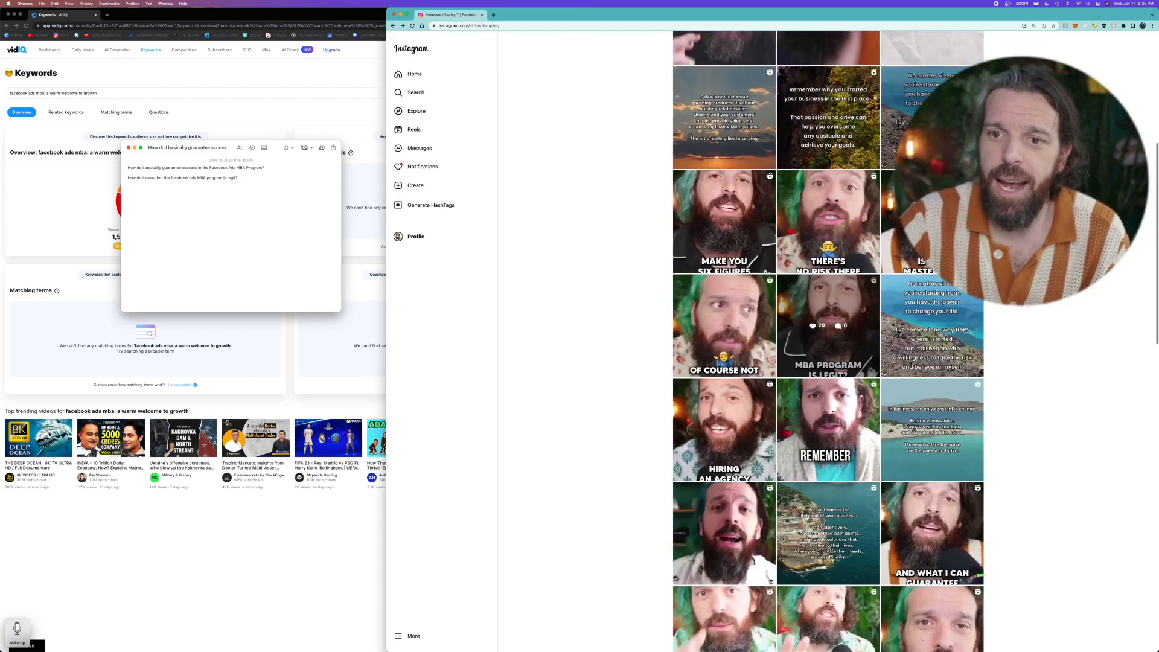
# Add the caption "What makes the facebook ads MBA program better than traditional education?" from its Instagram post to the note
pyautogui.click(731, 201)
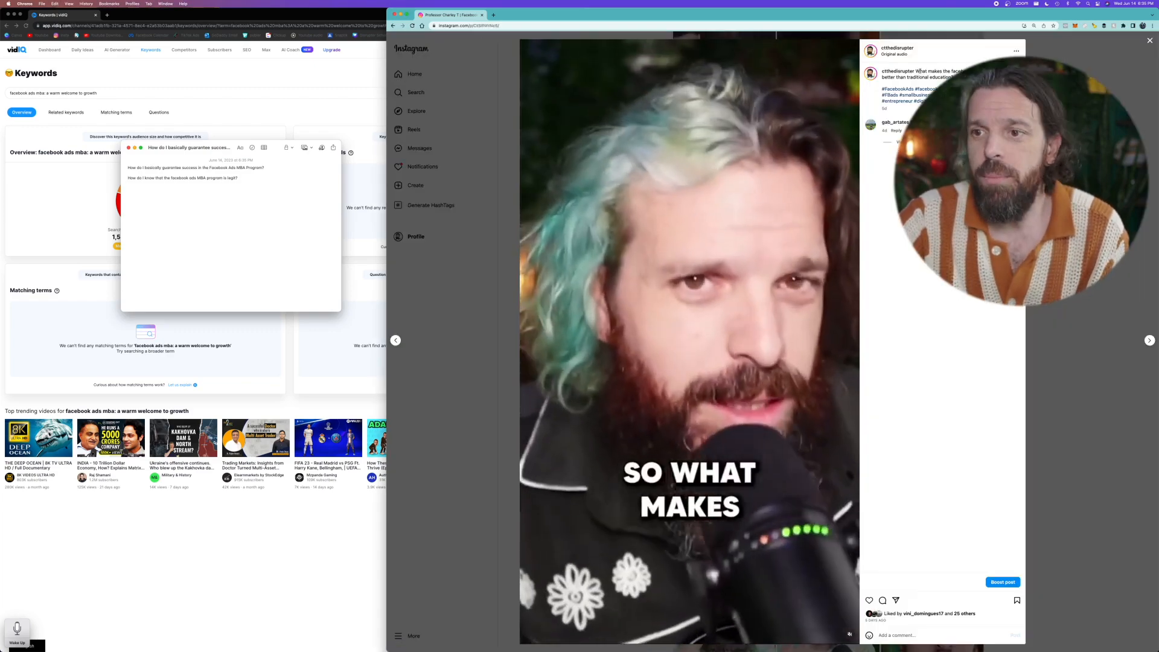
pyautogui.moveTo(947, 72); pyautogui.dragTo(954, 77)
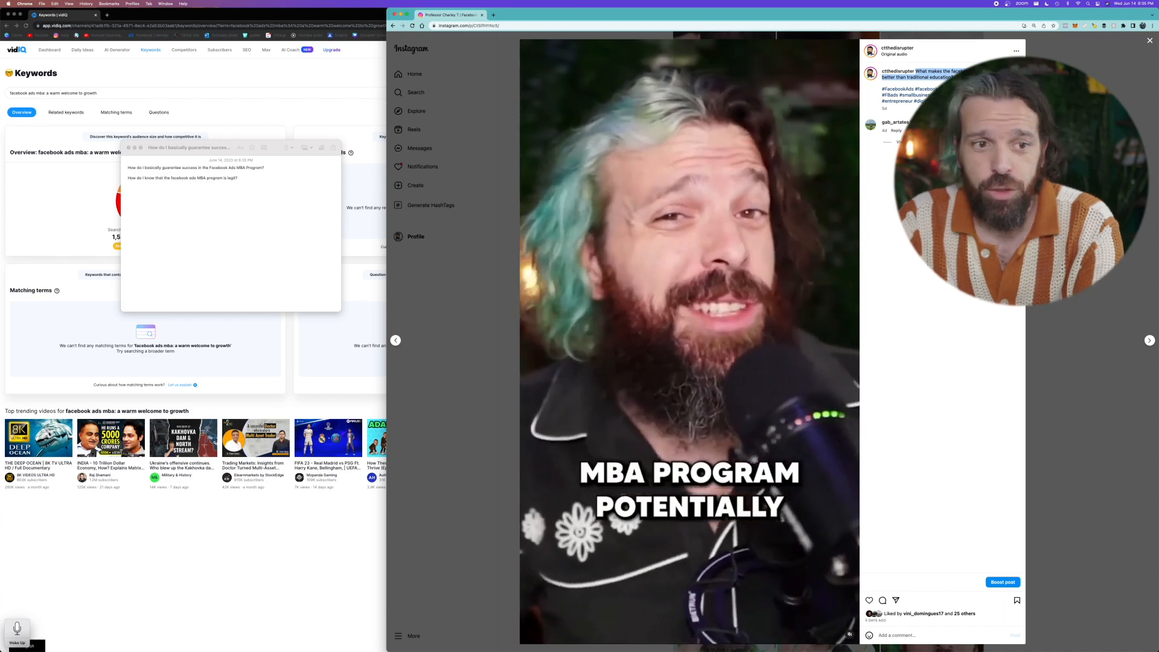
pyautogui.press('super+c')
pyautogui.press('super+Tab')
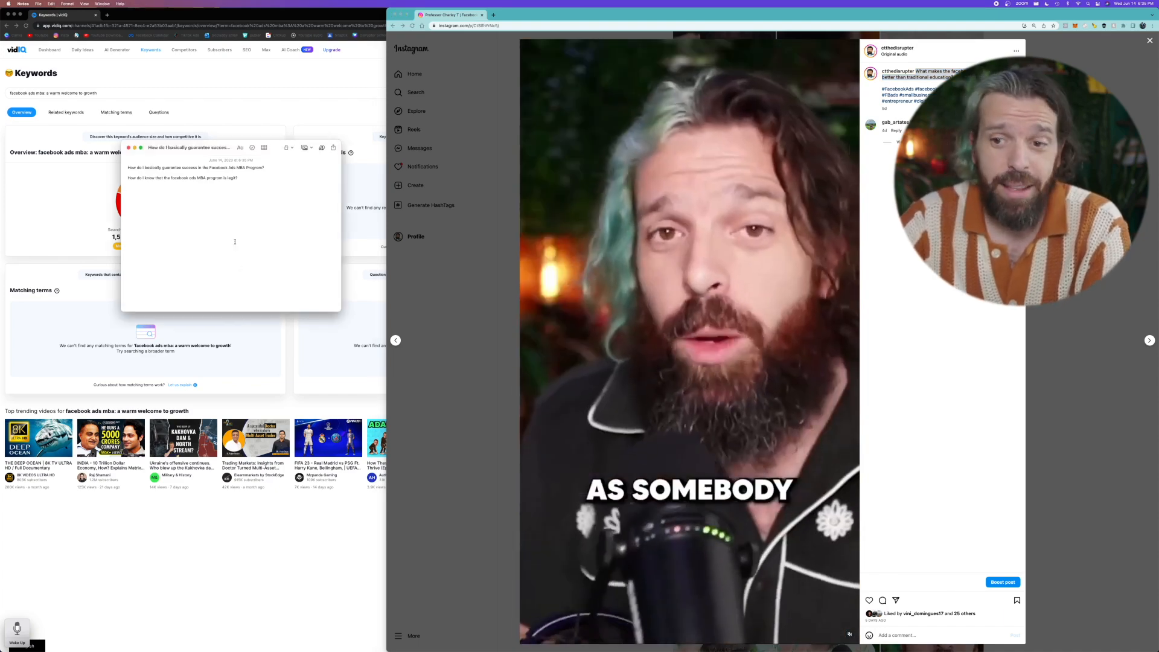
pyautogui.press('super+v')
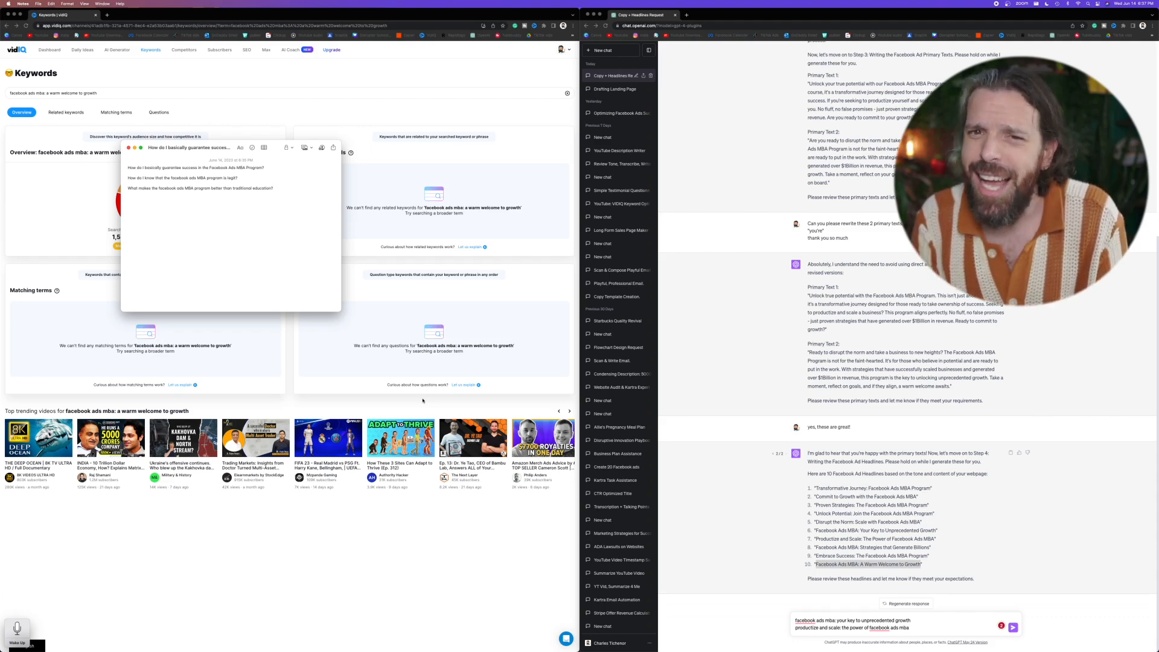
# Close the vidIQ window, switch to the Facebook Ads Manager window and widen it beside the ChatGPT chat
pyautogui.click(89, 116)
pyautogui.click(9, 14)
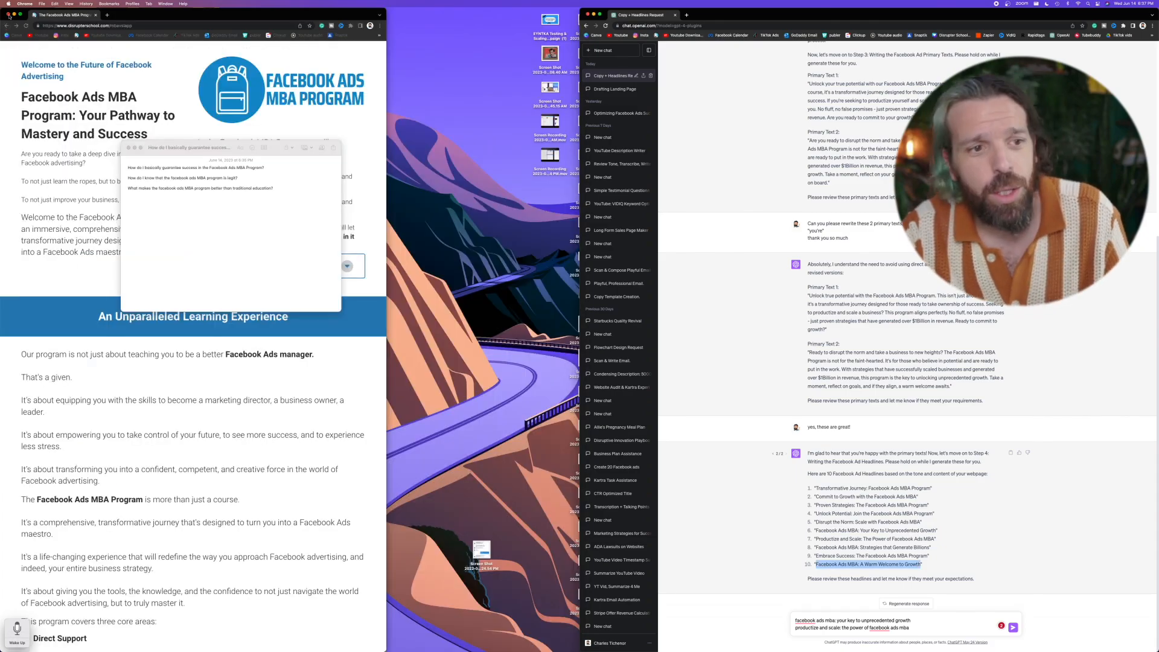
pyautogui.click(88, 25)
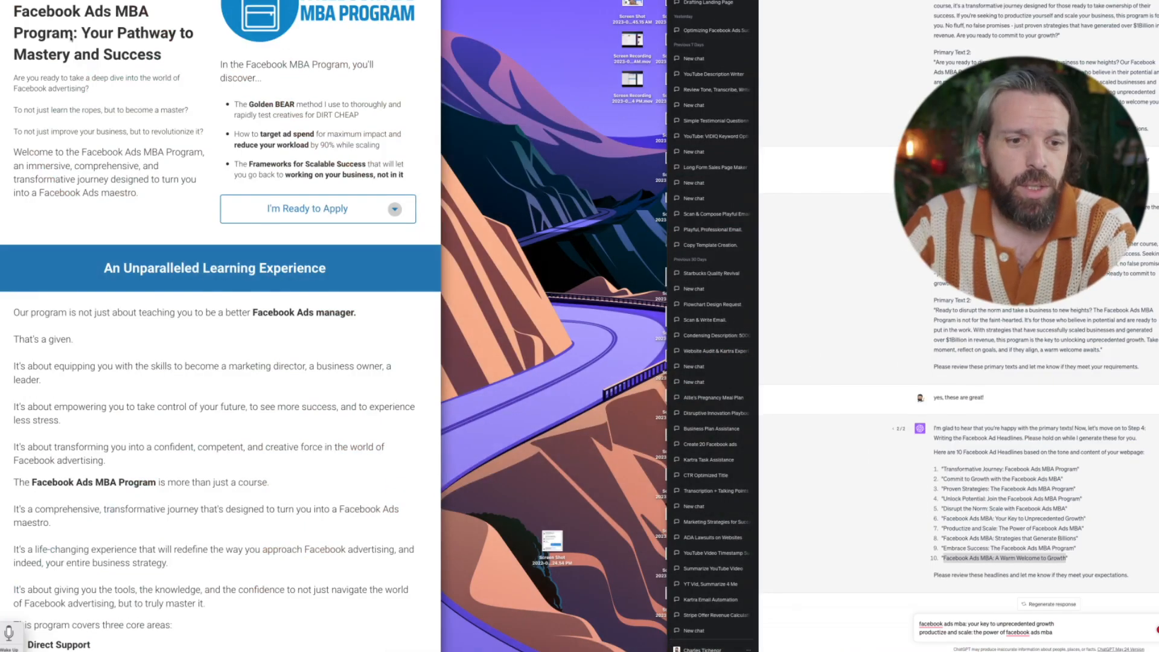
pyautogui.hotkey('ctrl', 'Up')
pyautogui.click(115, 215)
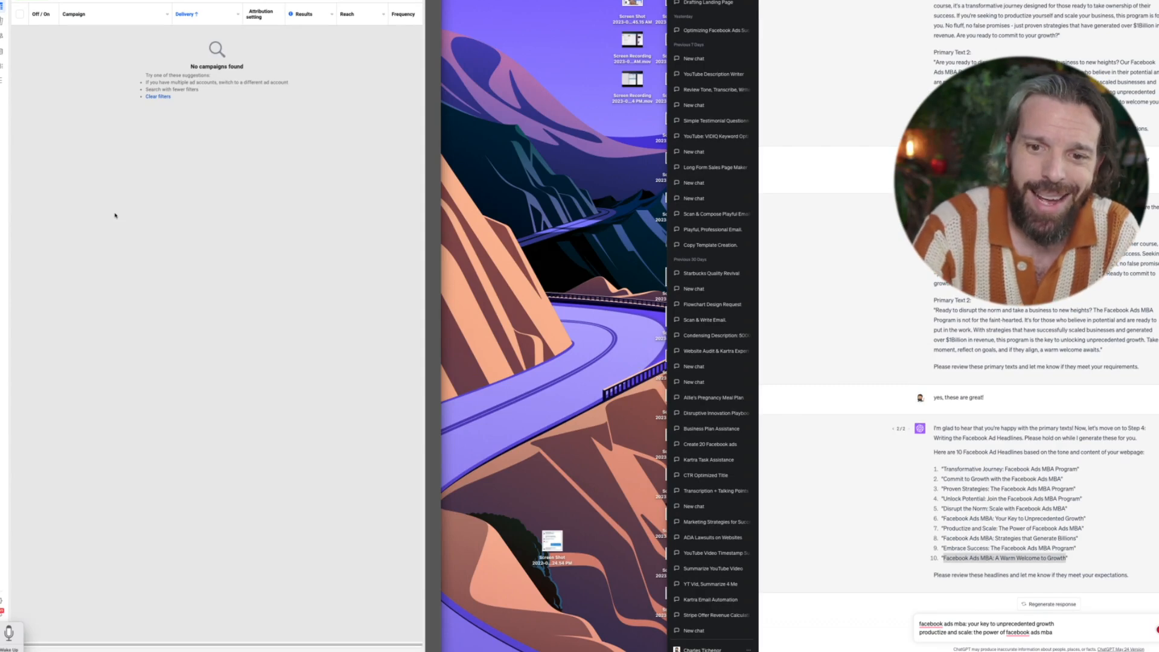
pyautogui.hotkey('ctrl', 'alt', 'e')
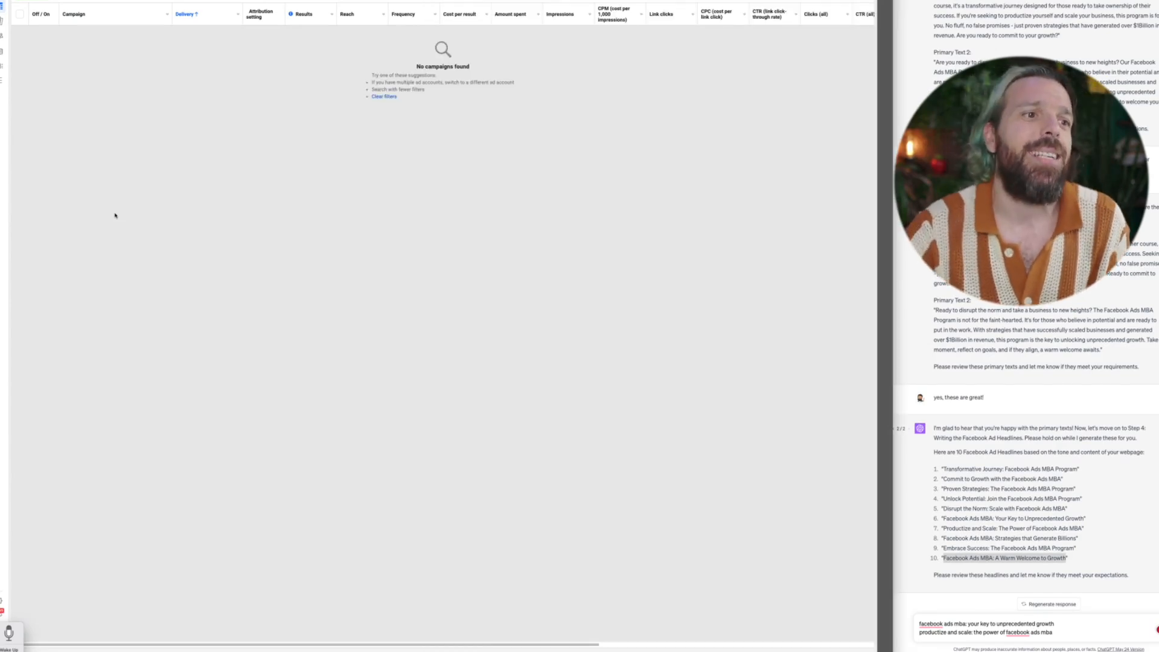
# Create a new sales campaign with Advantage campaign budget turned on and a daily budget of $100
pyautogui.click(39, 1)
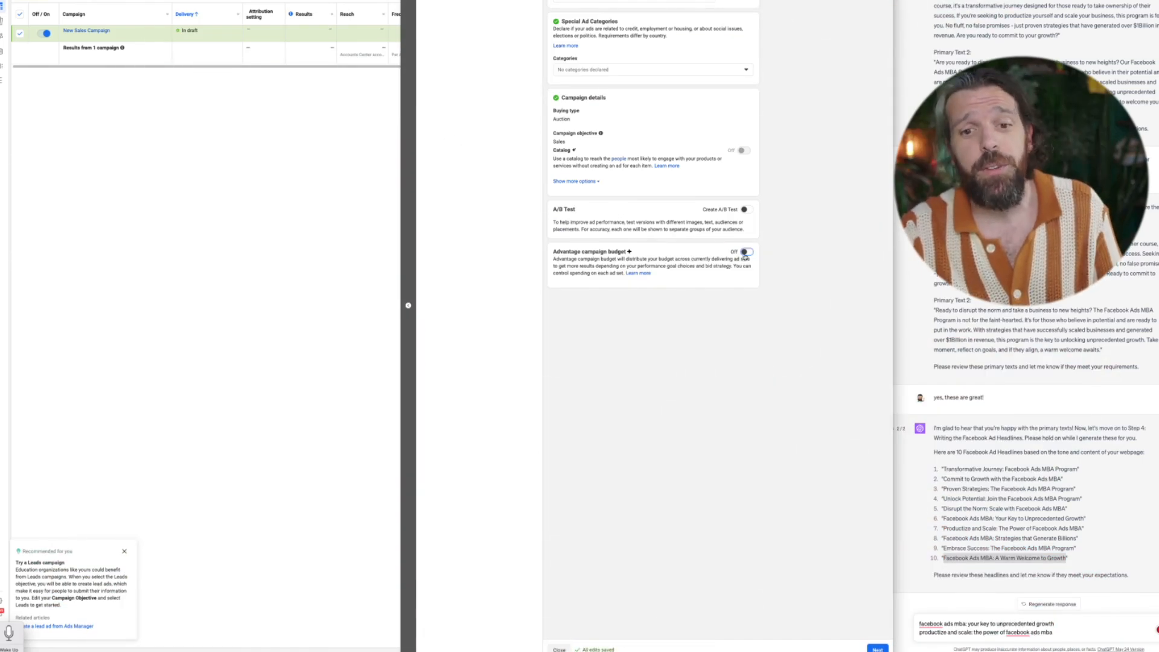
pyautogui.click(746, 253)
pyautogui.click(695, 303)
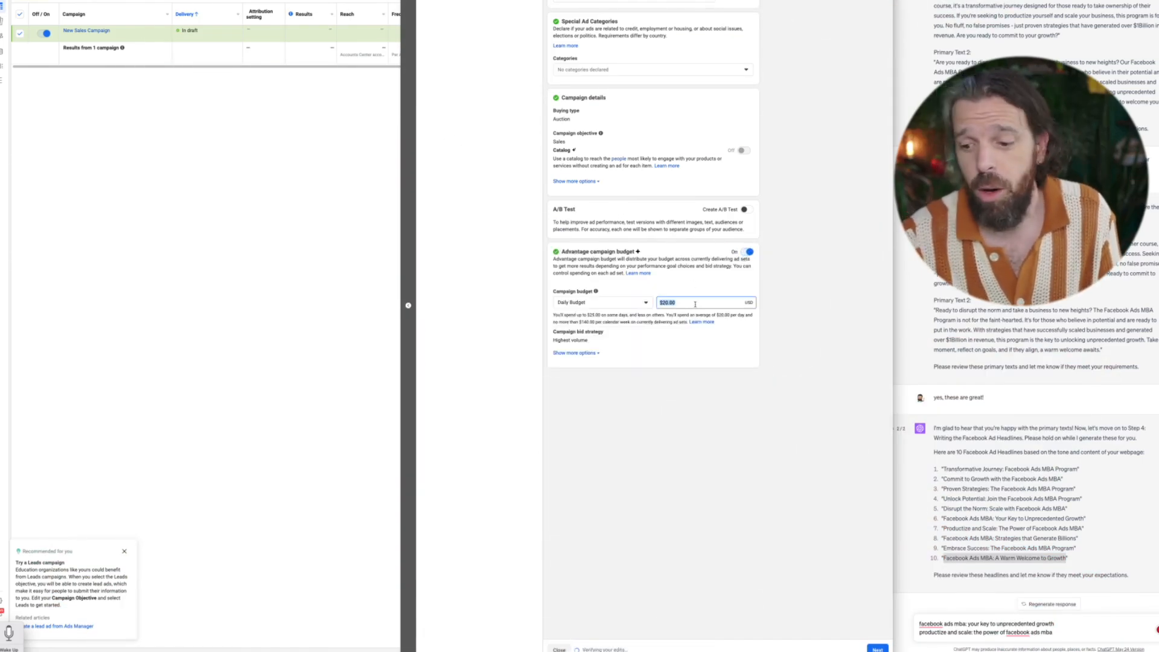
pyautogui.write('100')
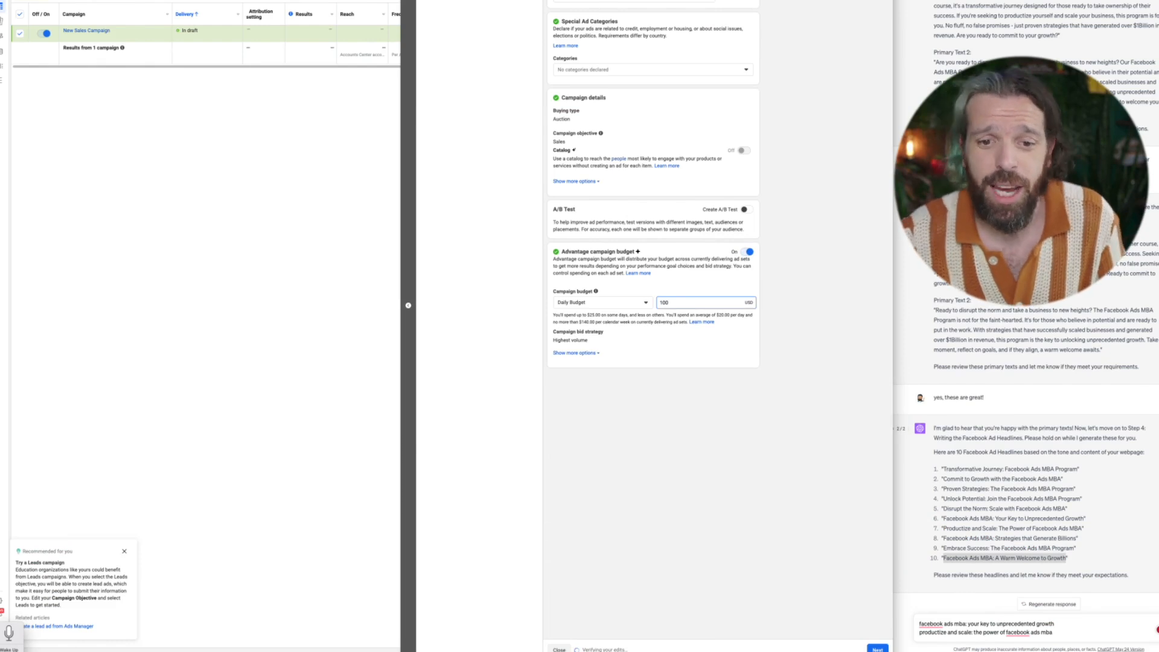
pyautogui.click(769, 298)
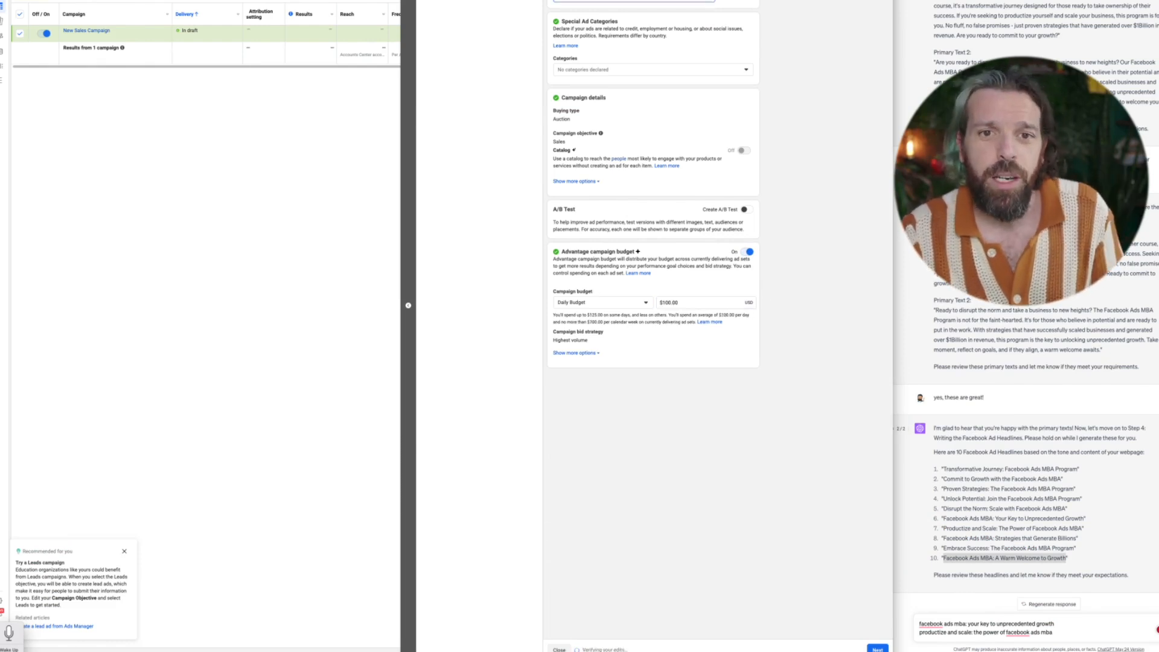
# Rename the campaign "Facebook Ads MBA Program Calendar Filler" and check the additional options in the campaign details
pyautogui.press('BackSpace')
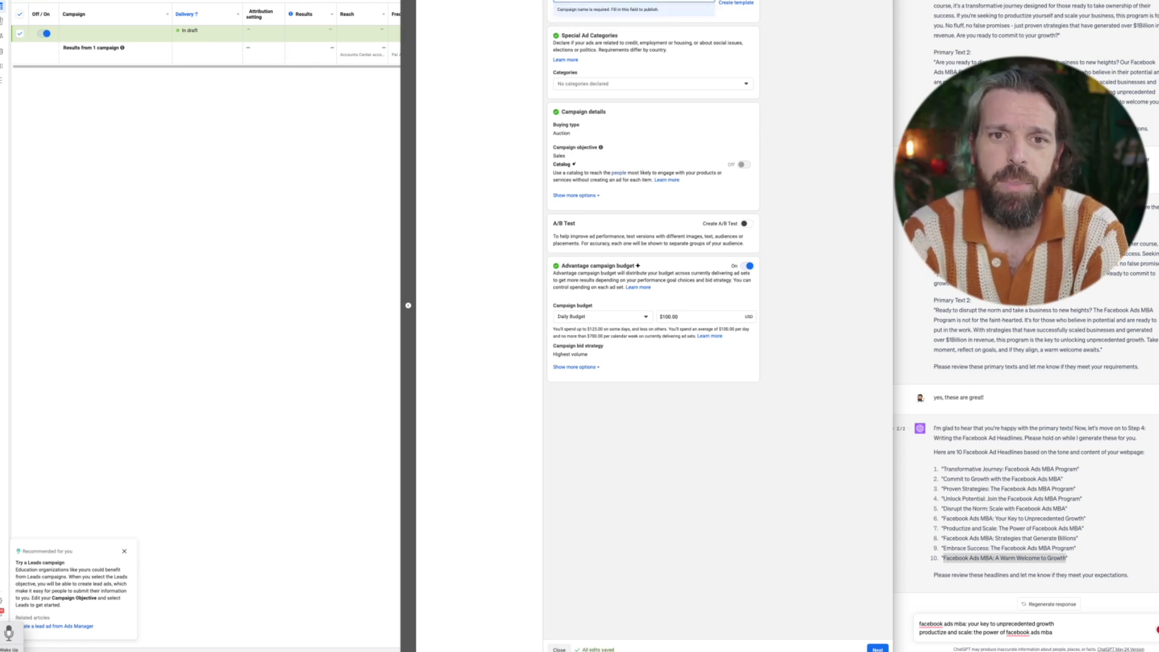
pyautogui.hotkey('ctrl', 'v')
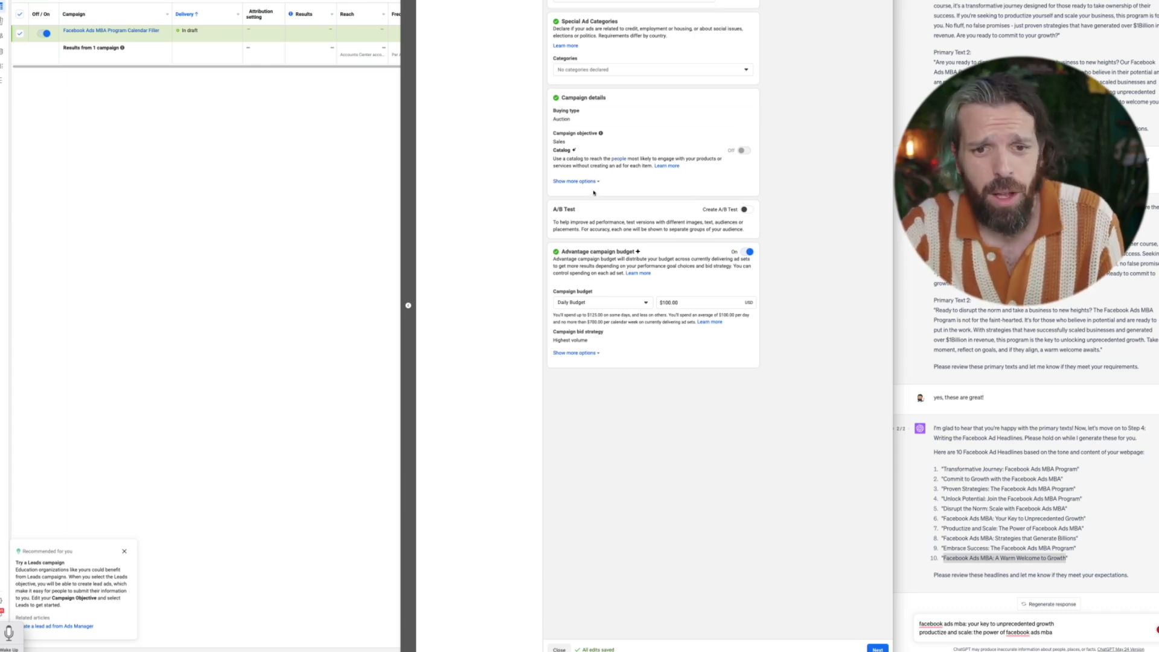
pyautogui.click(577, 182)
pyautogui.click(576, 181)
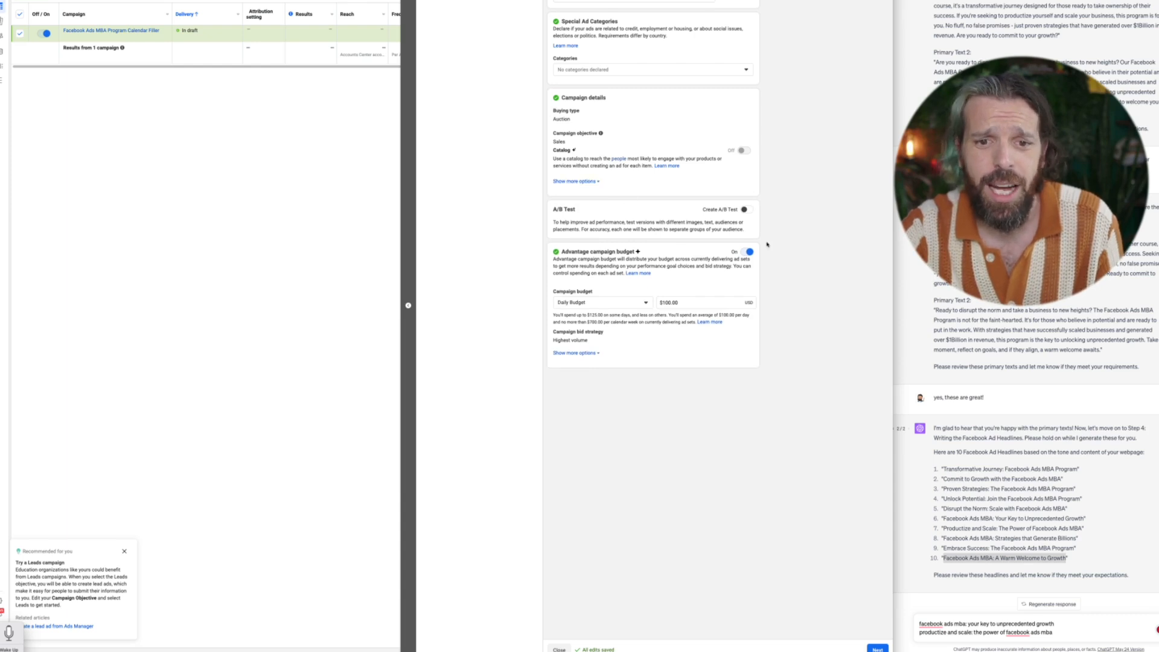
# Give the ad set a name beginning "Instagram Reels (Hormozi Style) Batch 1" and clear its conversion event
pyautogui.click(877, 648)
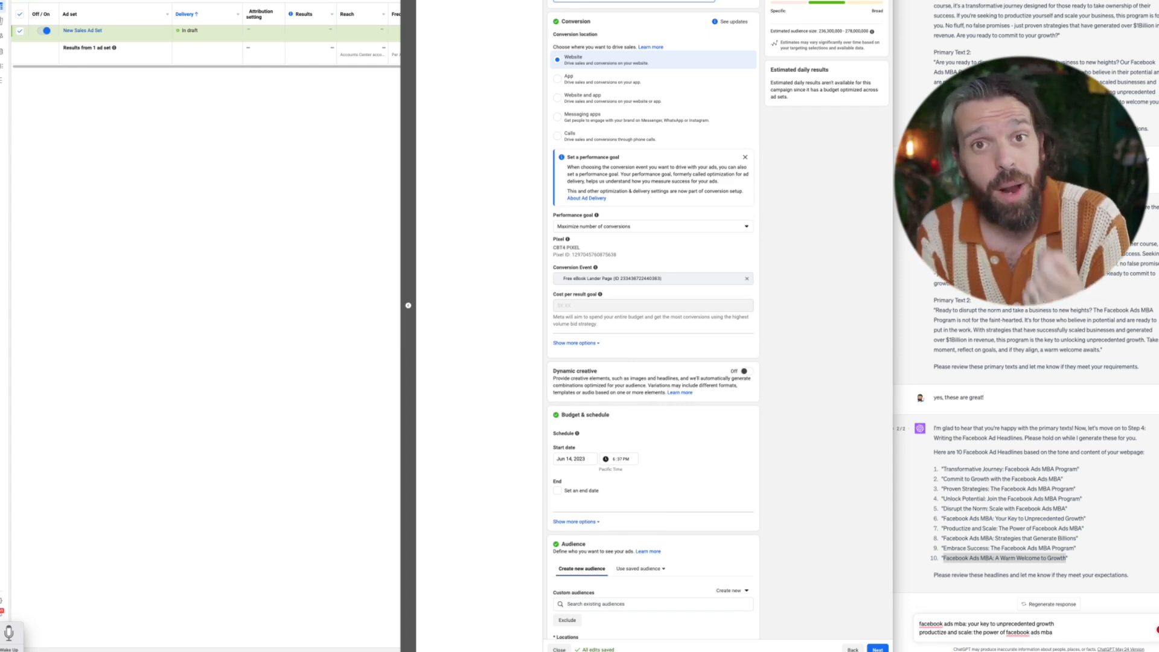
pyautogui.press('BackSpace')
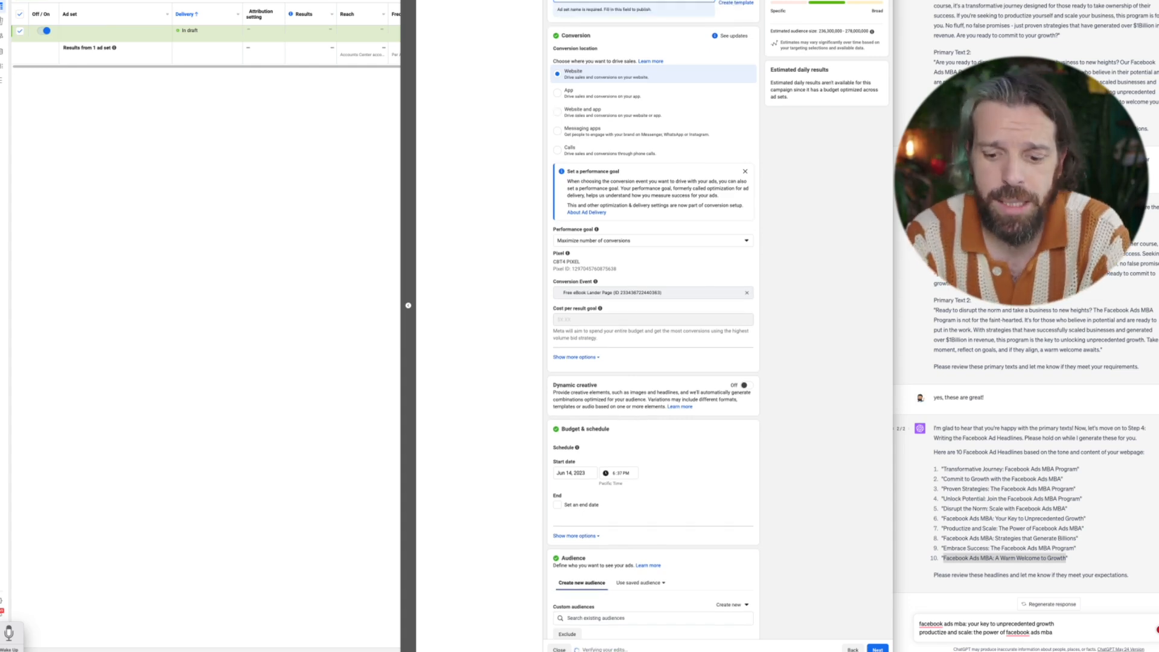
pyautogui.write('Instagram Reels (')
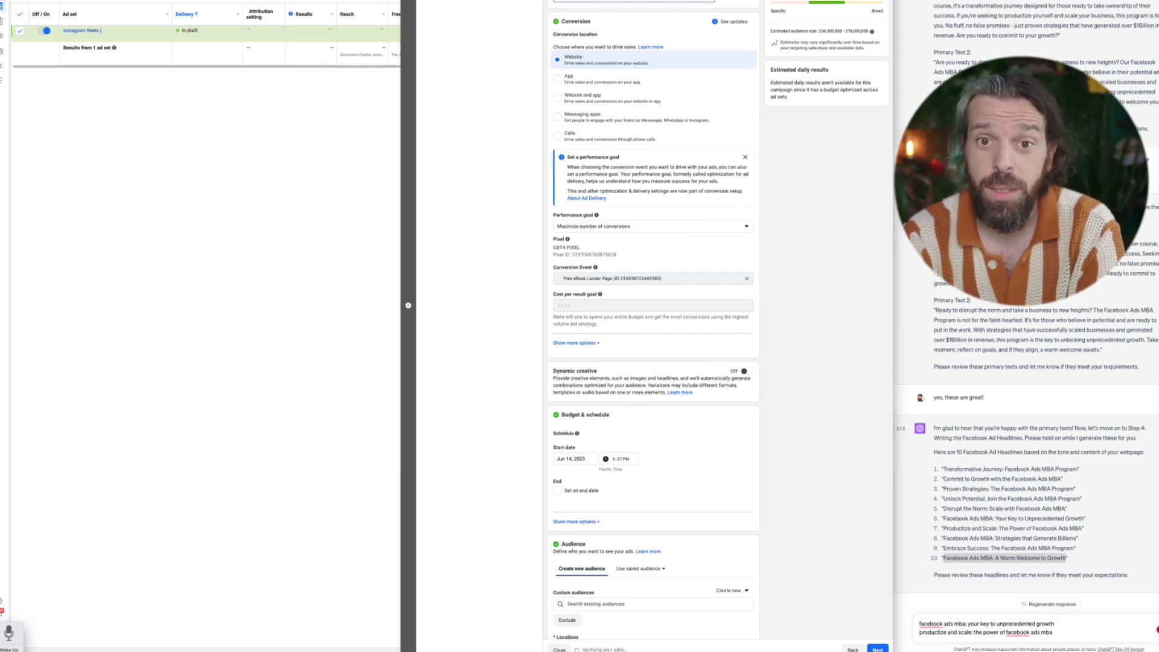
pyautogui.write('Hormozi Style) Batch 1 - Ov...')
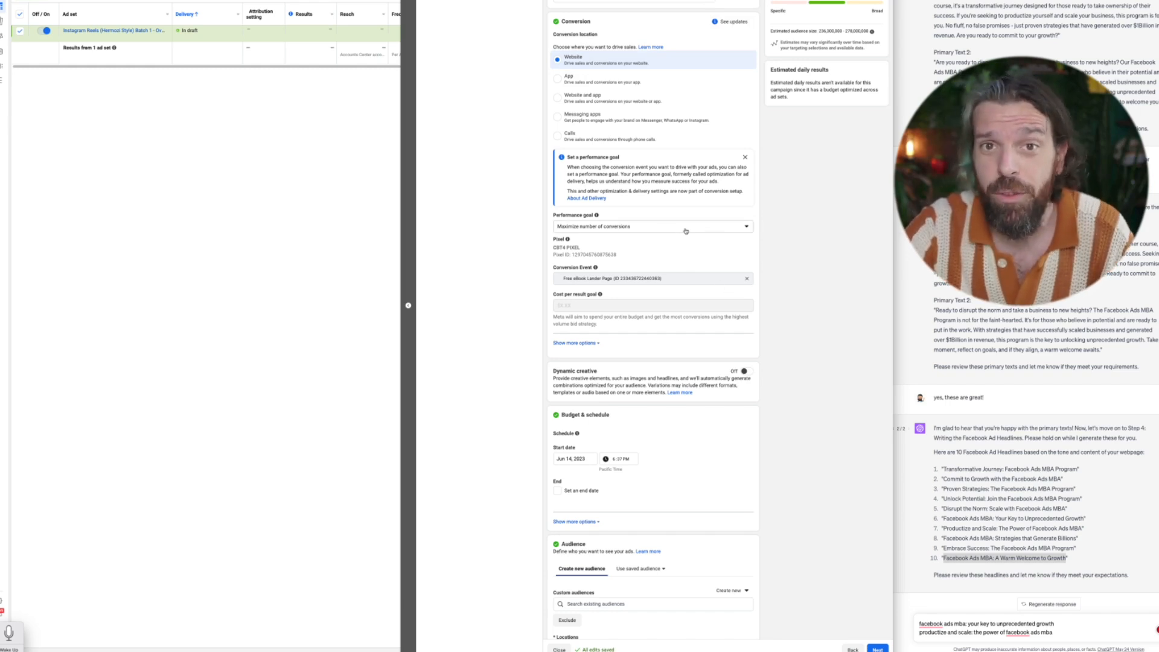
pyautogui.click(746, 278)
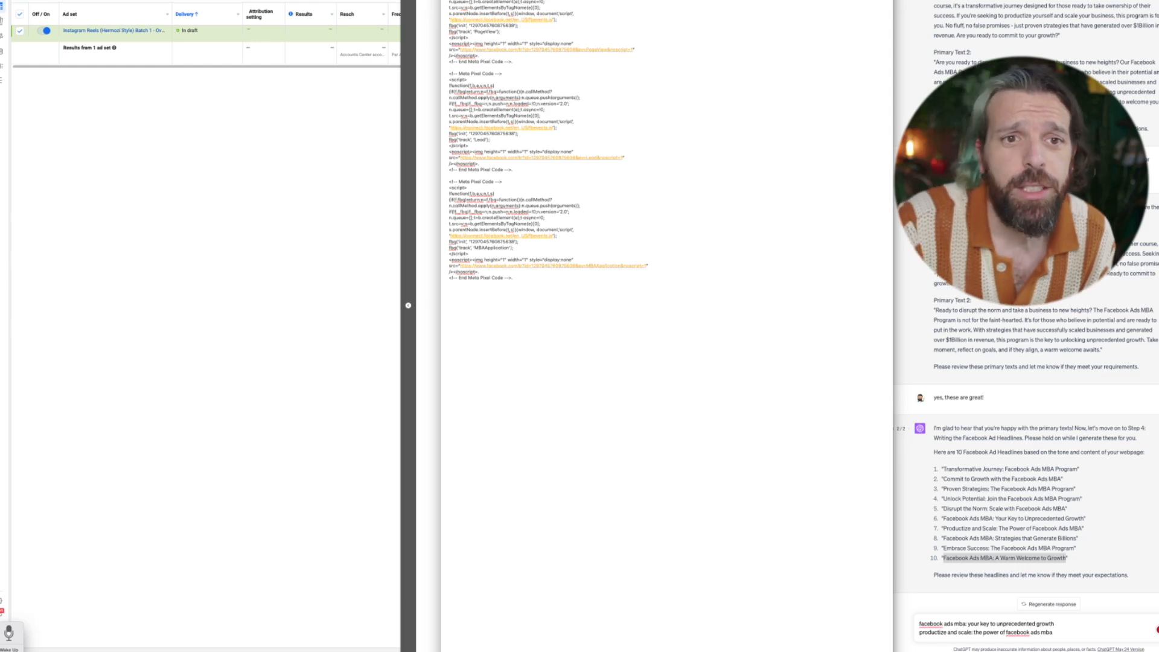
# Examine the tracked event name in each of the three Meta Pixel code blocks in the note
pyautogui.moveTo(450, 1); pyautogui.dragTo(514, 61)
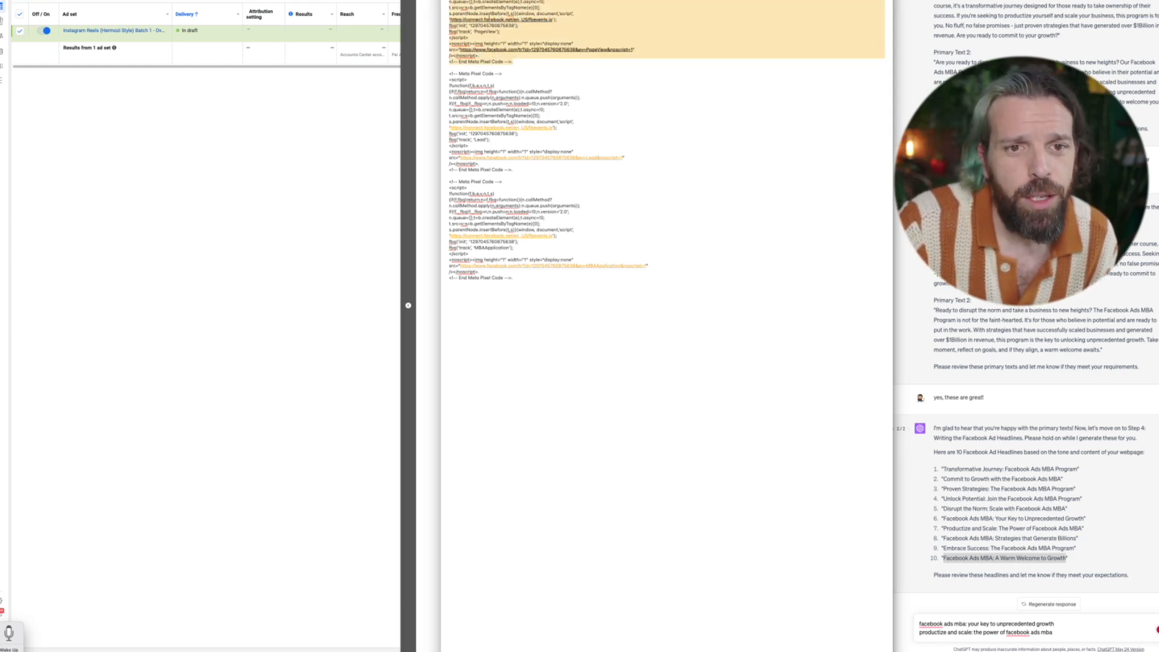
pyautogui.doubleClick(486, 32)
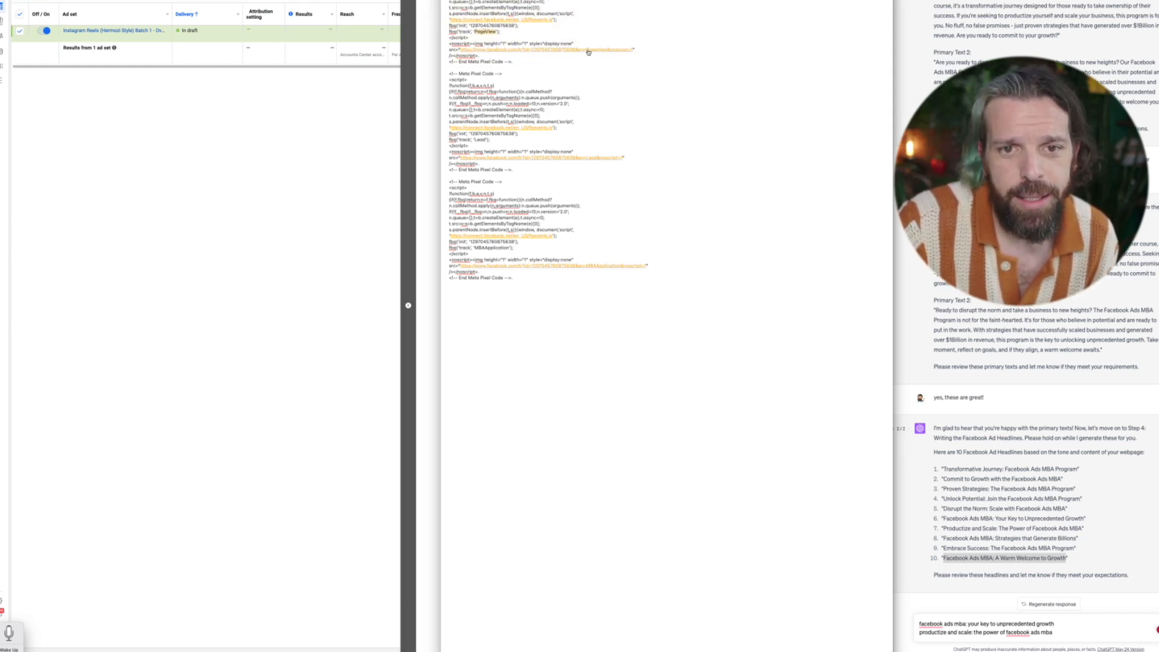
pyautogui.click(448, 73)
pyautogui.moveTo(448, 73); pyautogui.dragTo(513, 170)
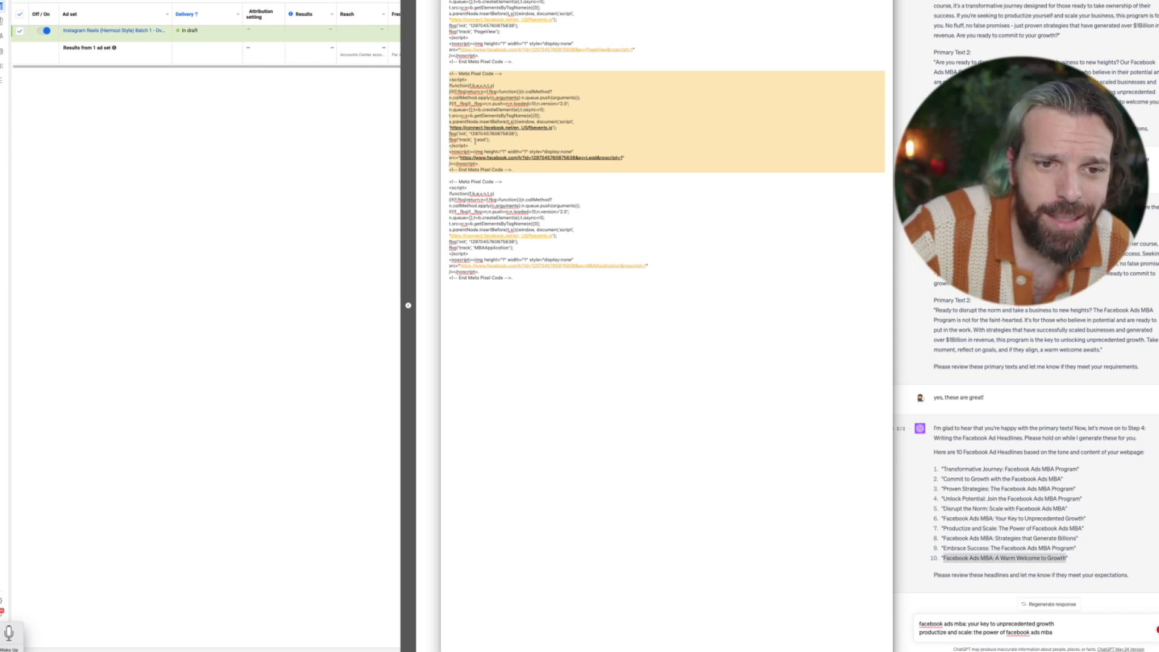
pyautogui.doubleClick(476, 139)
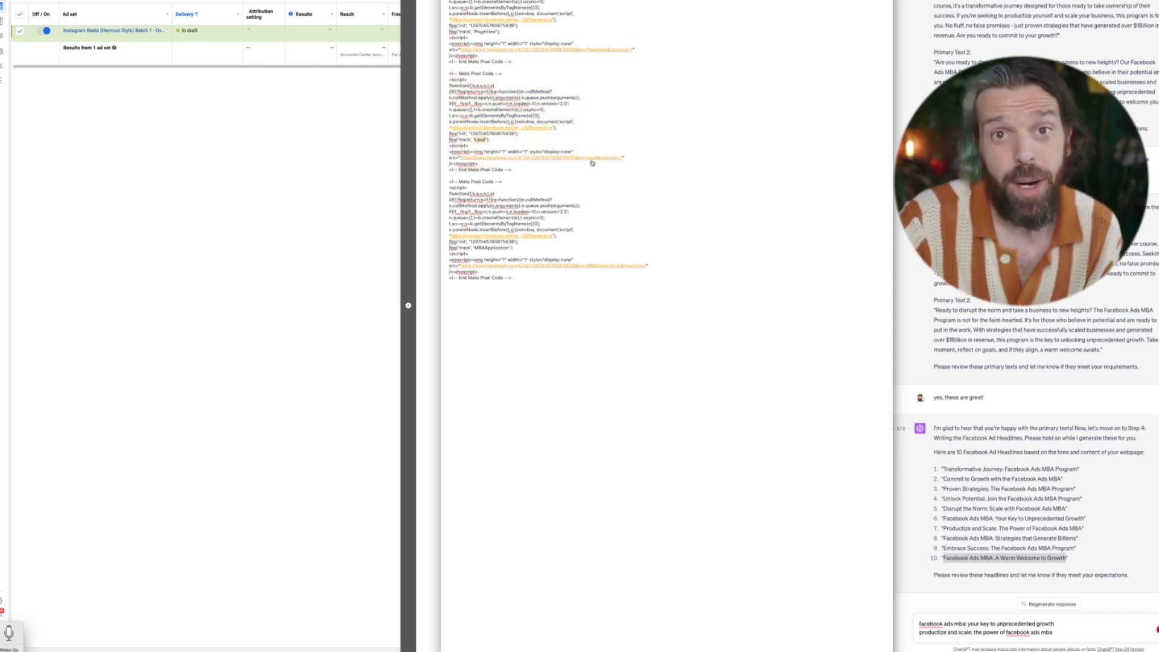
pyautogui.moveTo(448, 181); pyautogui.dragTo(522, 279)
pyautogui.doubleClick(494, 247)
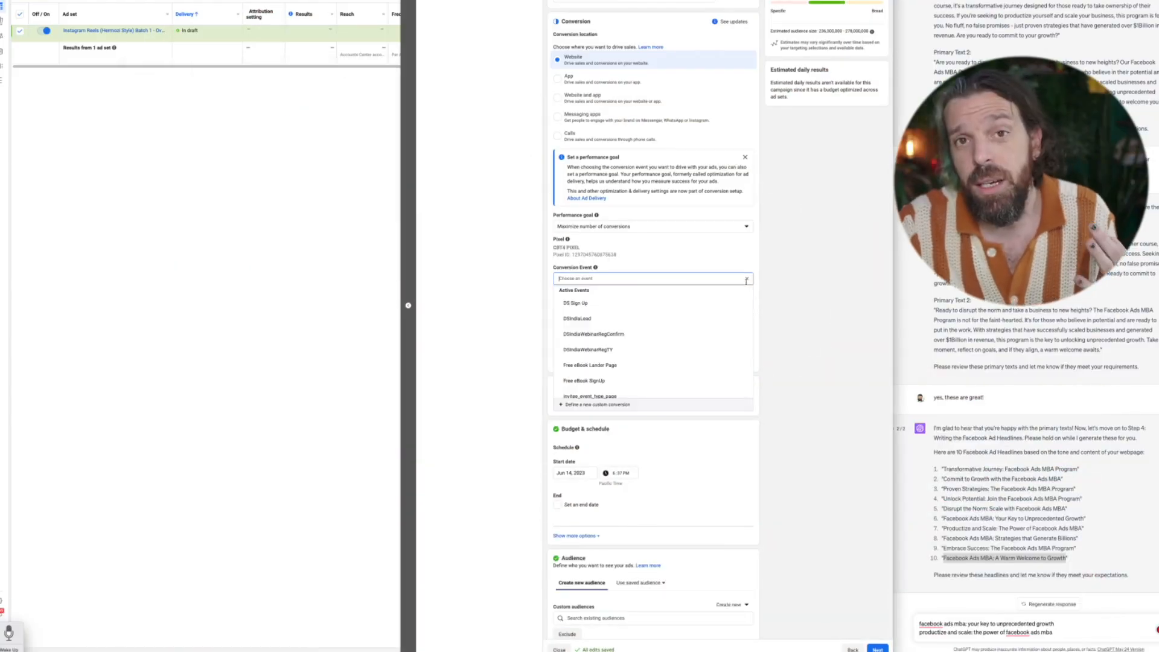
# Set the ad set's conversion event to MBAApplication and turn on dynamic creative
pyautogui.scroll(-2, 652, 313)
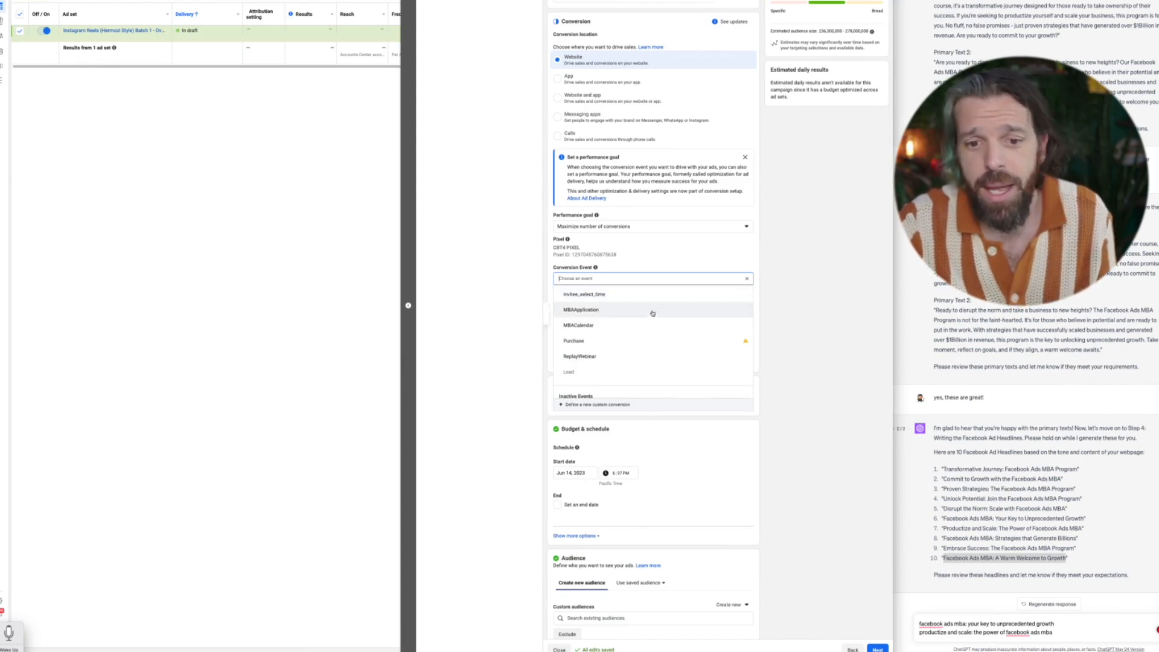
pyautogui.click(651, 312)
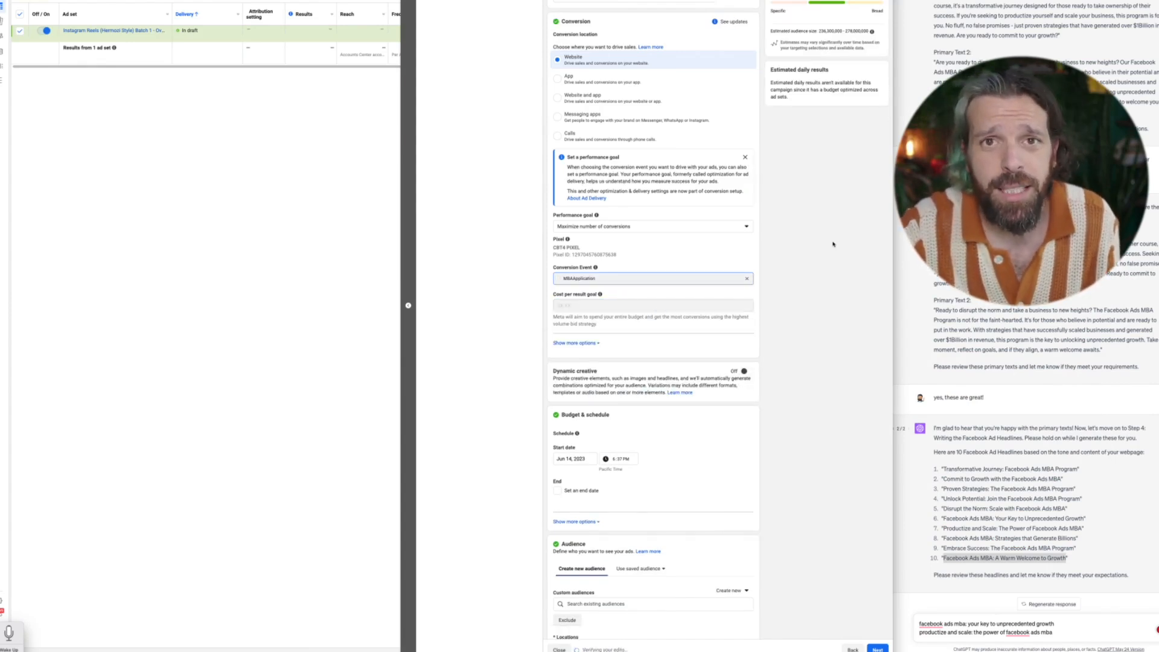
pyautogui.click(746, 371)
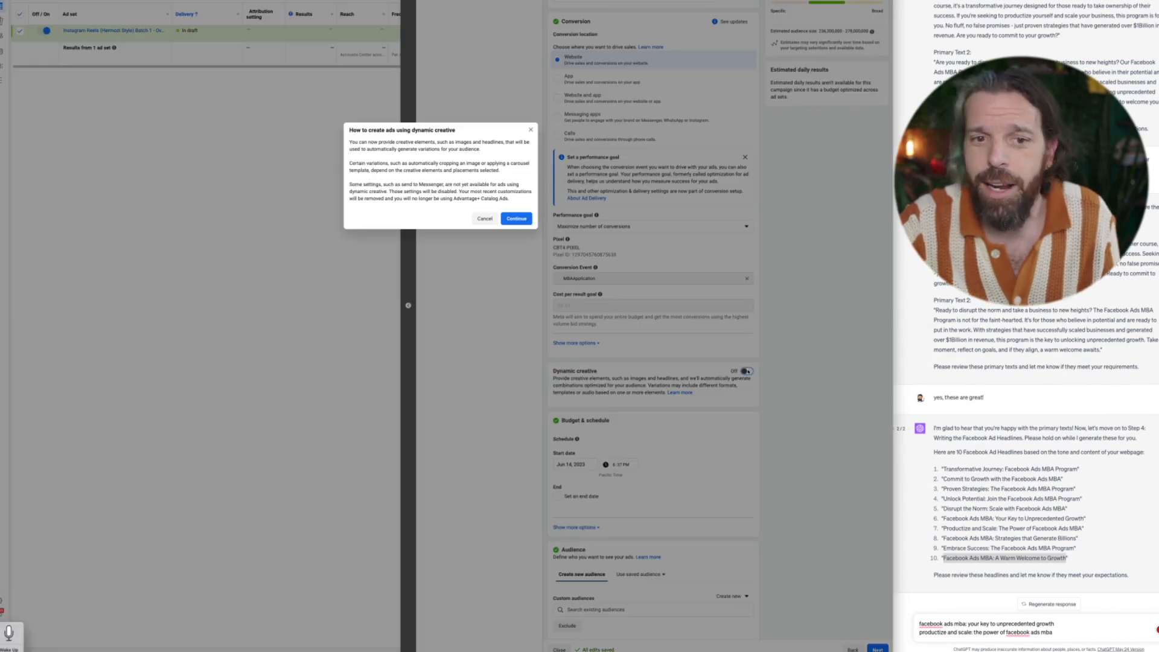
pyautogui.click(517, 218)
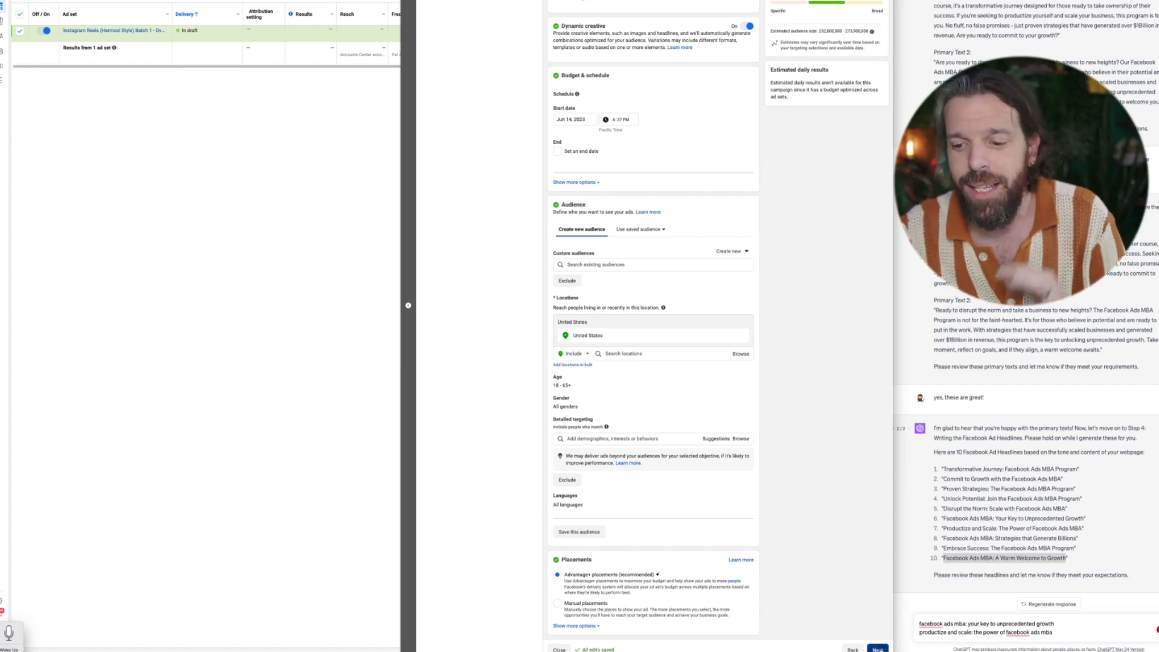
# Continue to the ad and replace its default name with the copied ad set name, "Instagram Reels (Hormozi Style) Batch 1"
pyautogui.click(877, 648)
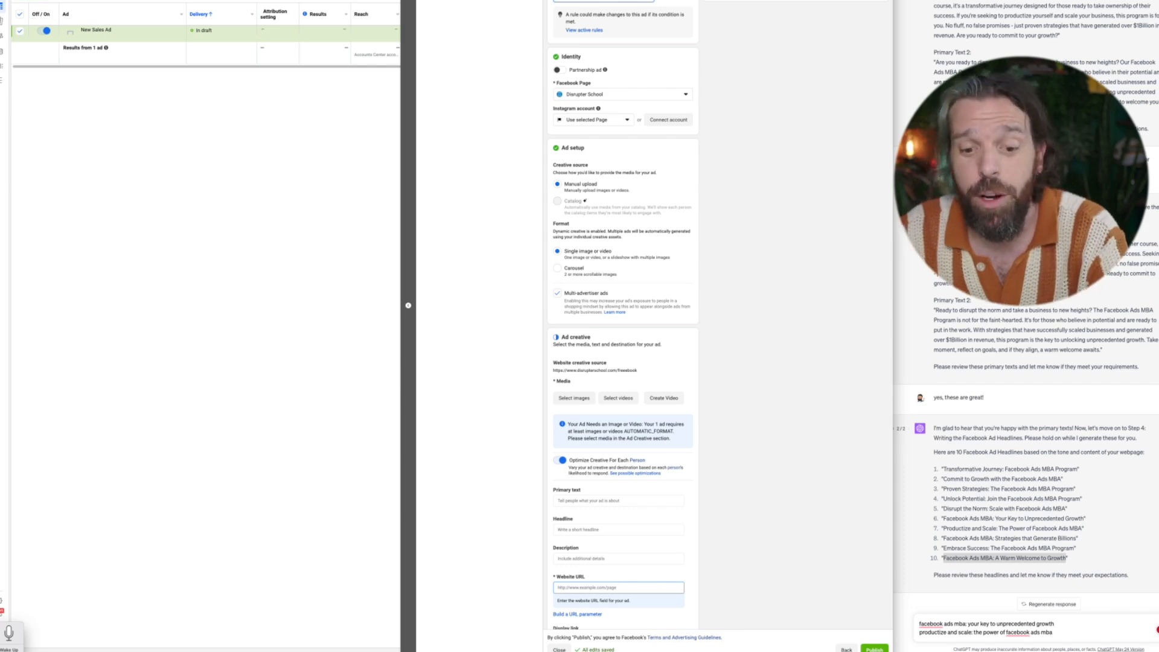
pyautogui.press('BackSpace')
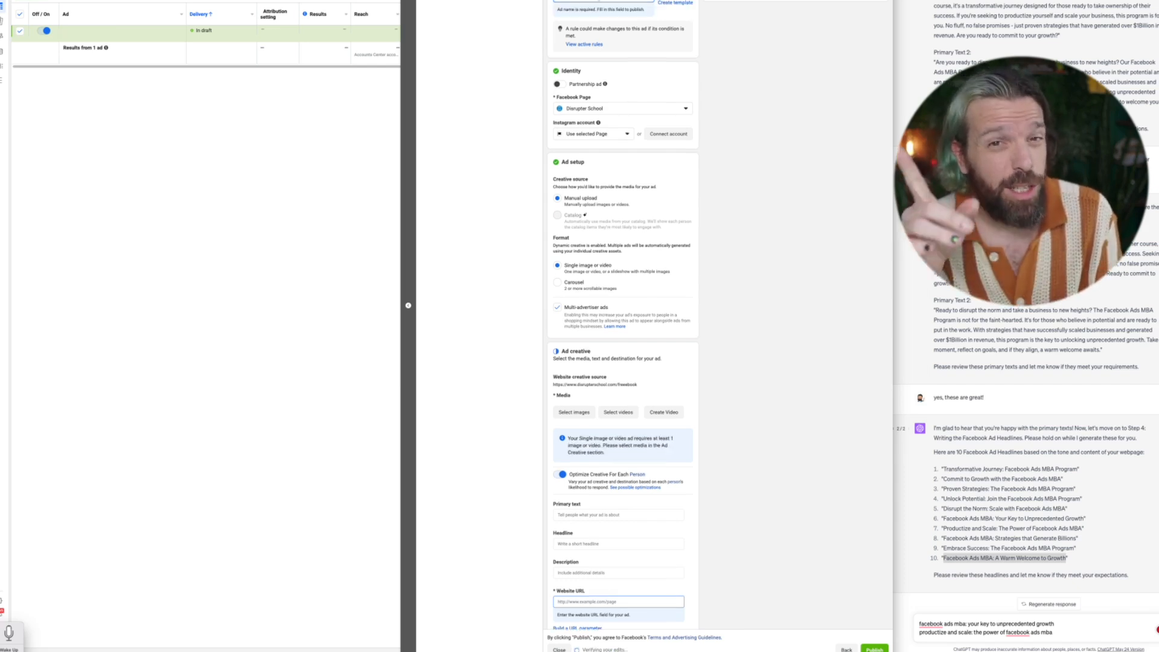
pyautogui.hotkey('ctrl', 'v')
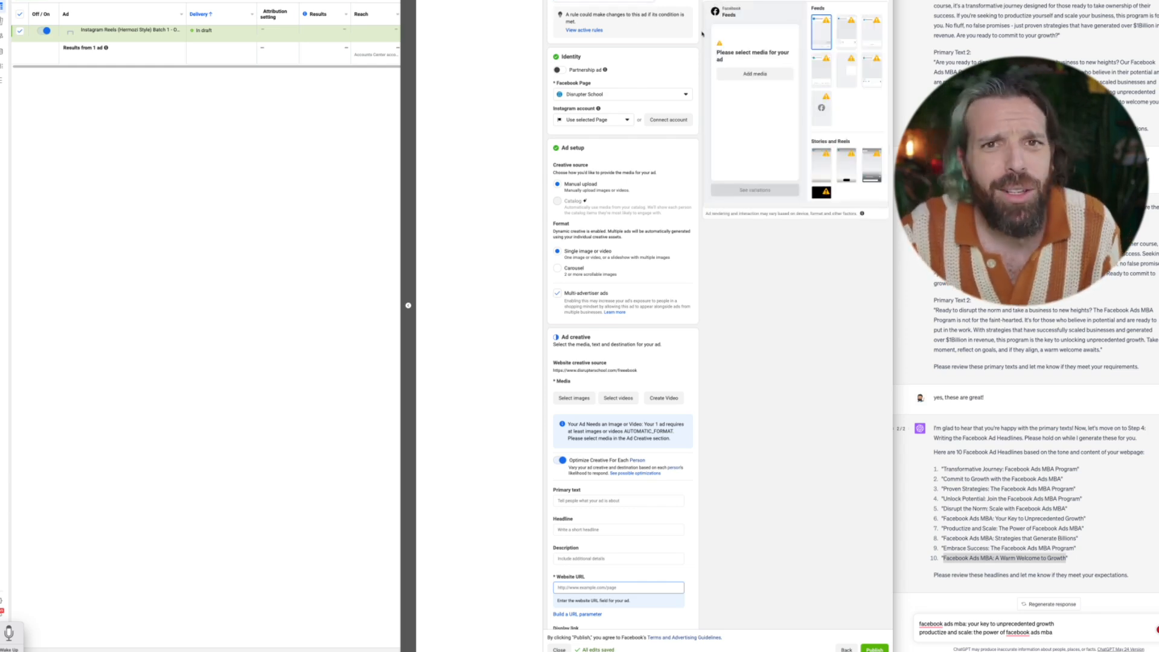
# Set the ad's Instagram account to disrupterschool and go to the ad creative section
pyautogui.scroll(-1, 702, 33)
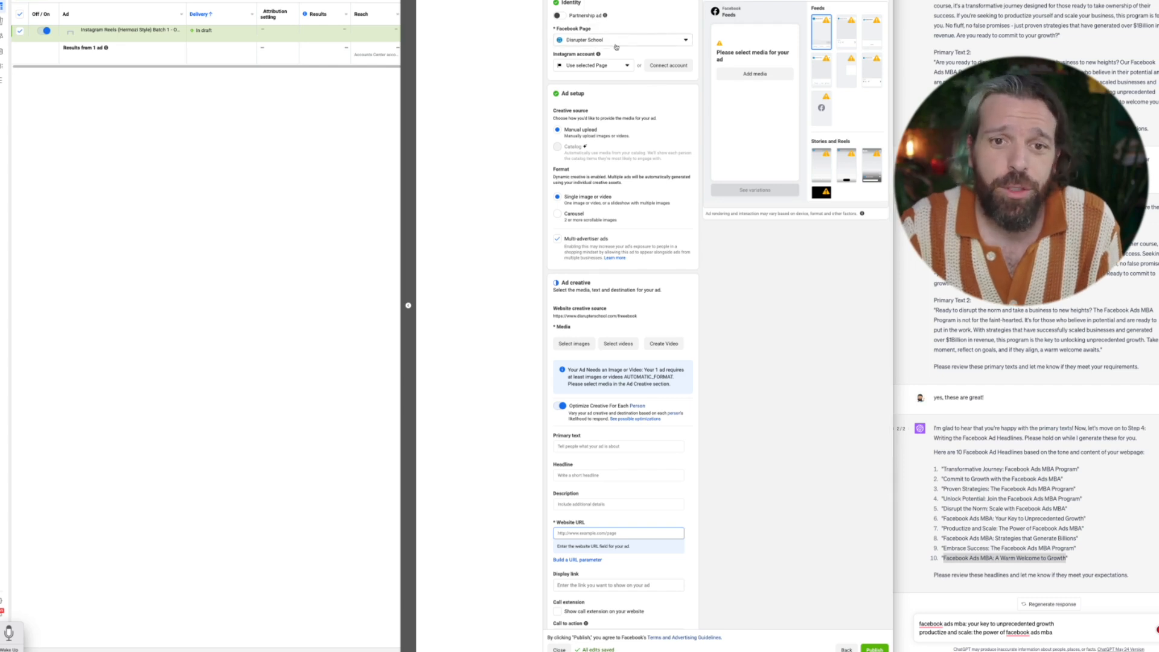
pyautogui.click(619, 66)
pyautogui.click(617, 97)
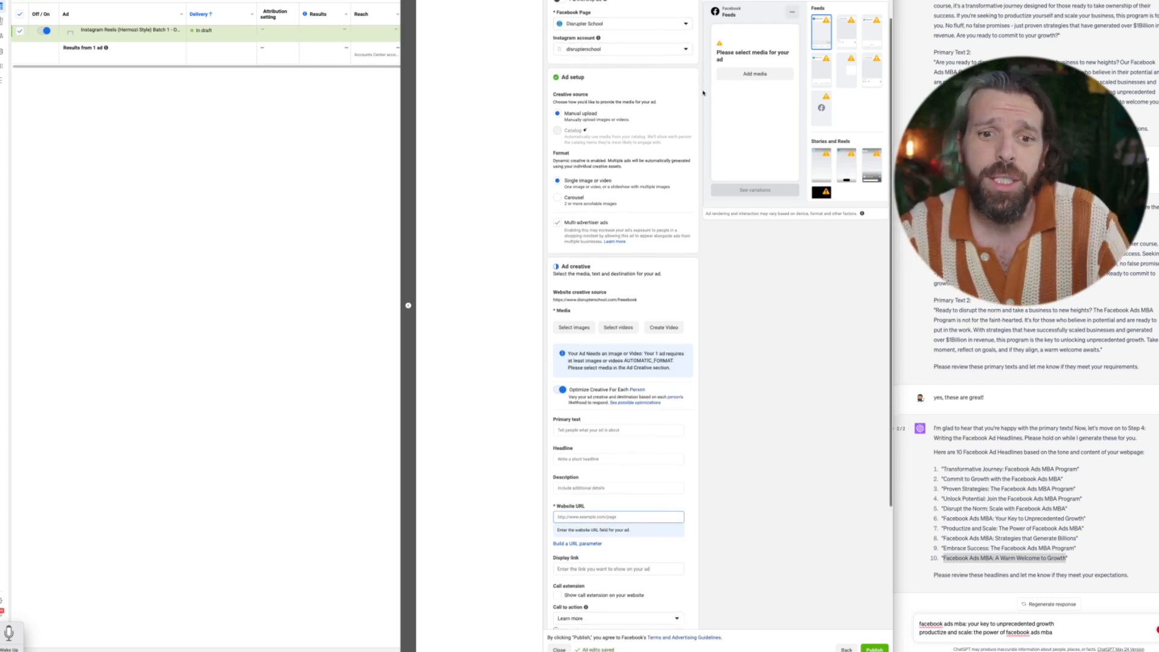
pyautogui.scroll(-3, 597, 181)
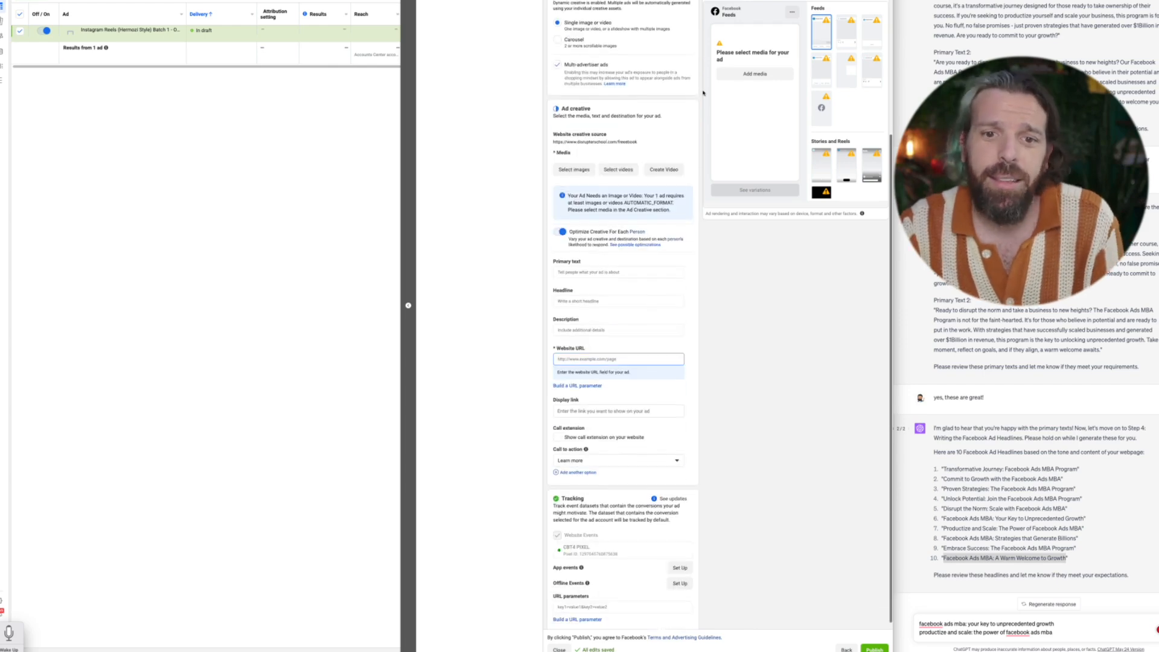
# Open the ad's video selection and copy the first reel caption, "How do I basically guarantee success in the Facebook Ads MBA Program?", from the note
pyautogui.click(572, 170)
pyautogui.press('Escape')
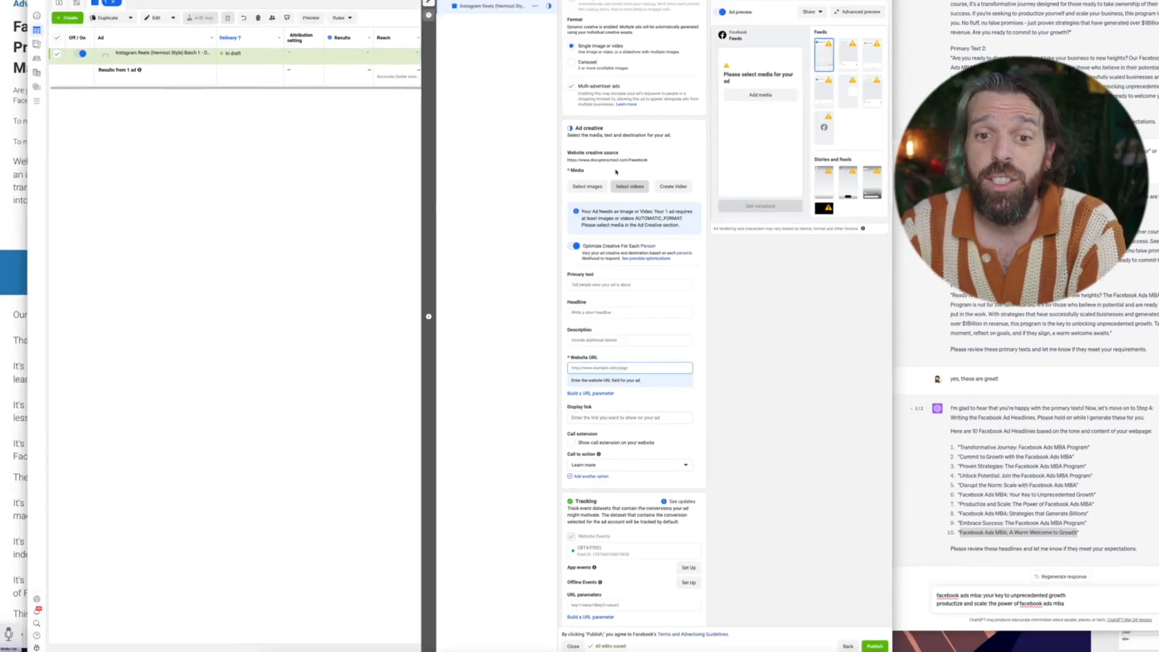
pyautogui.click(629, 186)
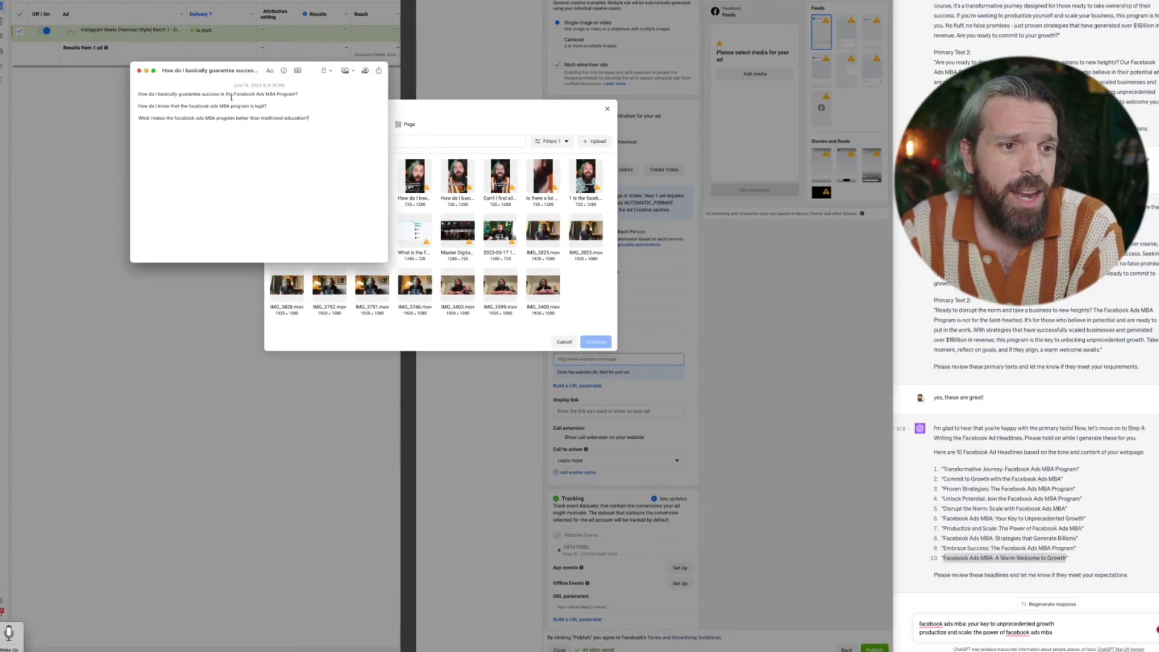
pyautogui.click(314, 95)
pyautogui.press('shift+super+Left')
pyautogui.hotkey('ctrl', 'c')
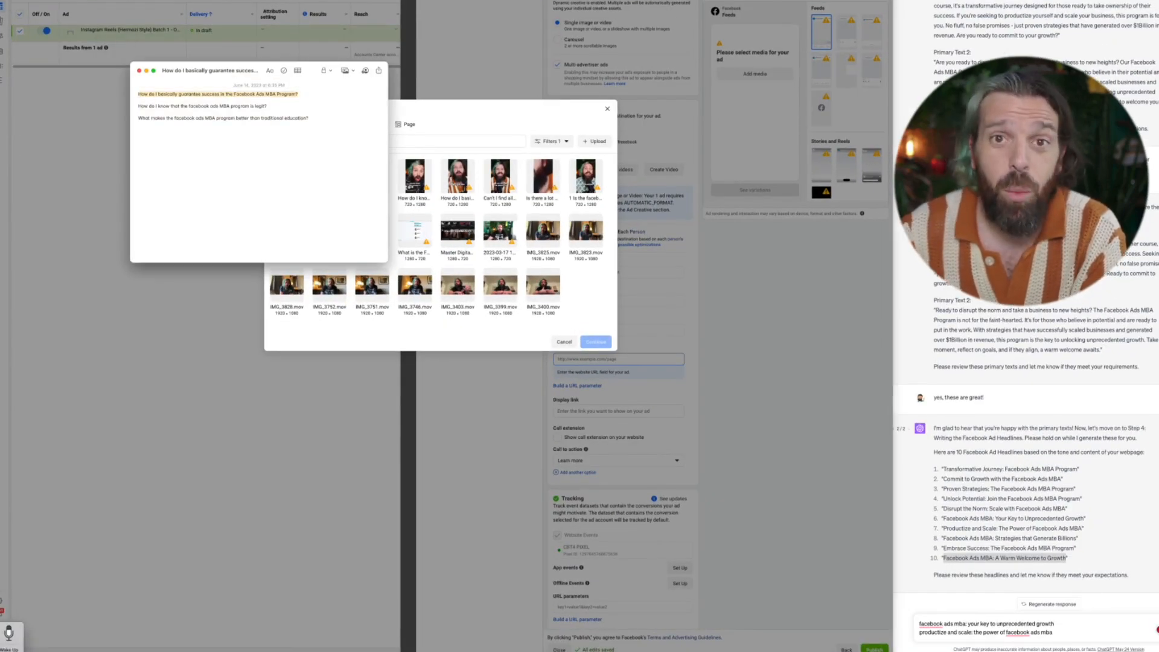
# Try to add the "How do I basically guarantee success" reel by searching the account videos for "how"
pyautogui.click(479, 123)
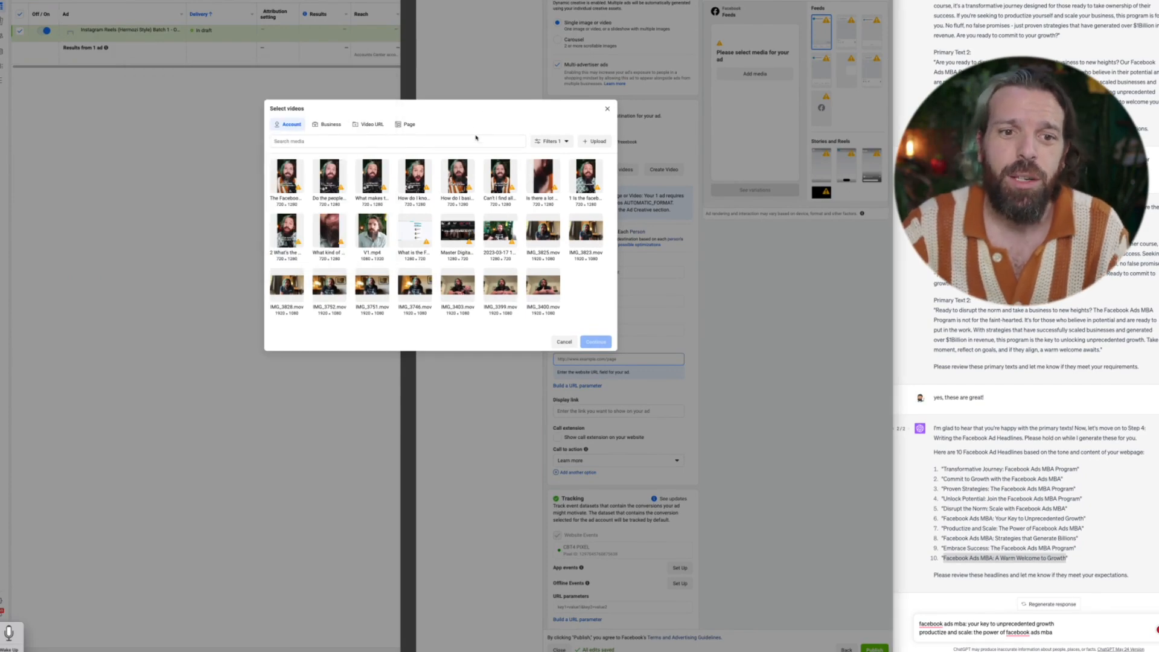
pyautogui.write('how')
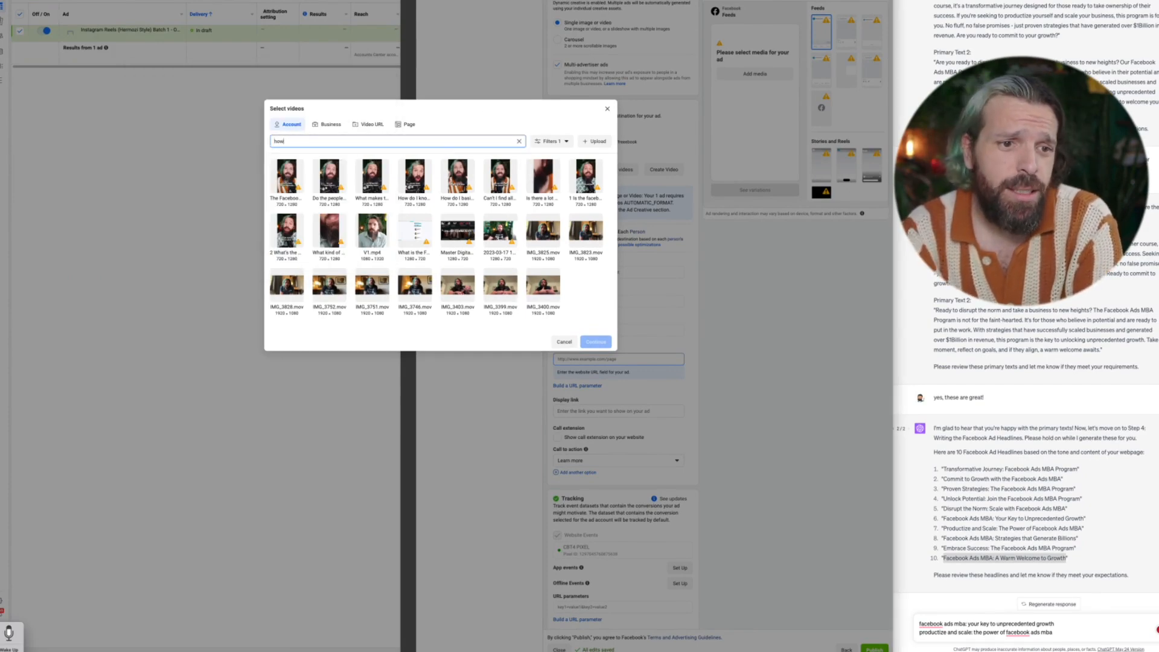
pyautogui.click(328, 192)
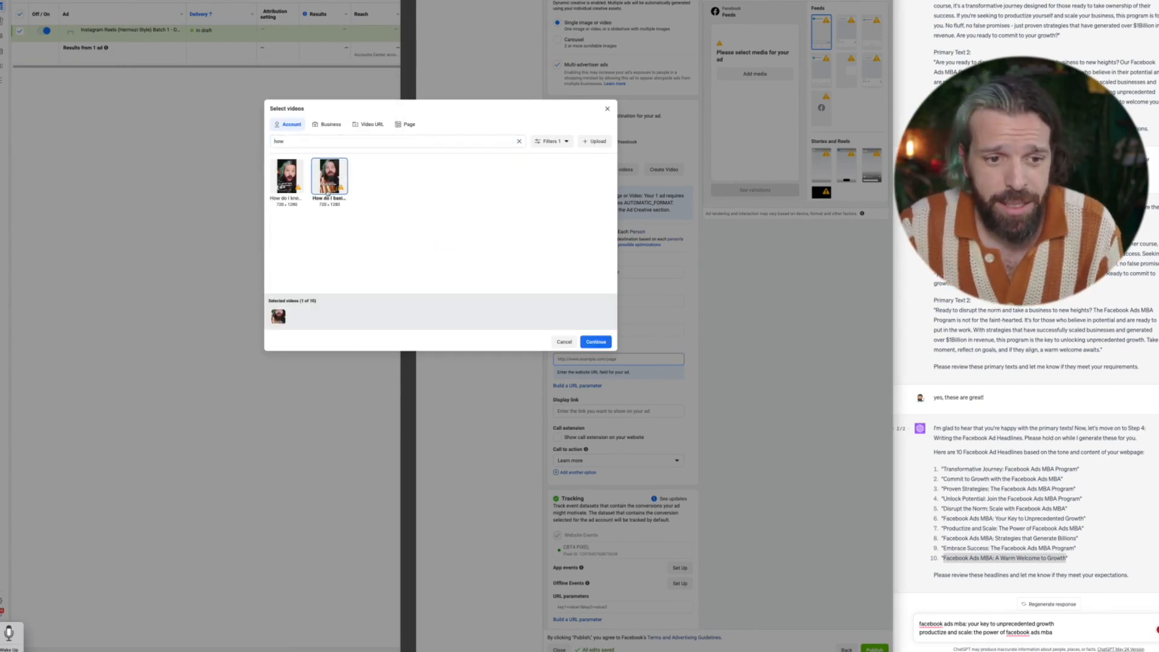
pyautogui.click(603, 342)
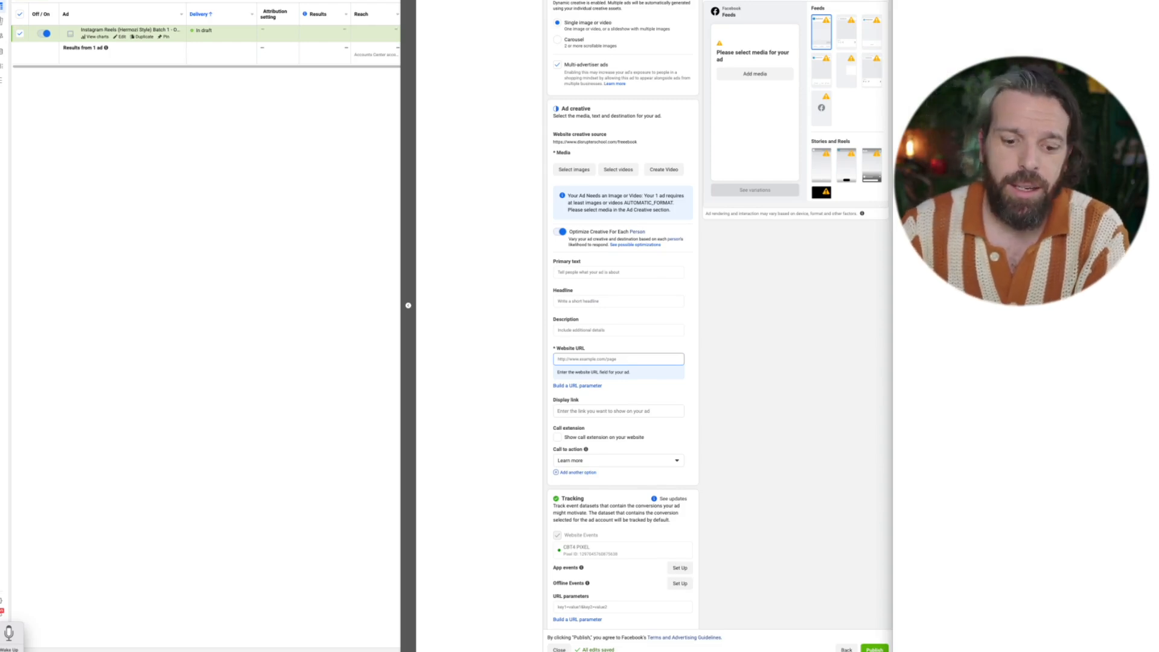
# Find the "How do I basically guarantee success in the Facebook Ads MBA Program" reel among the account videos and add it to the ad
pyautogui.click(615, 171)
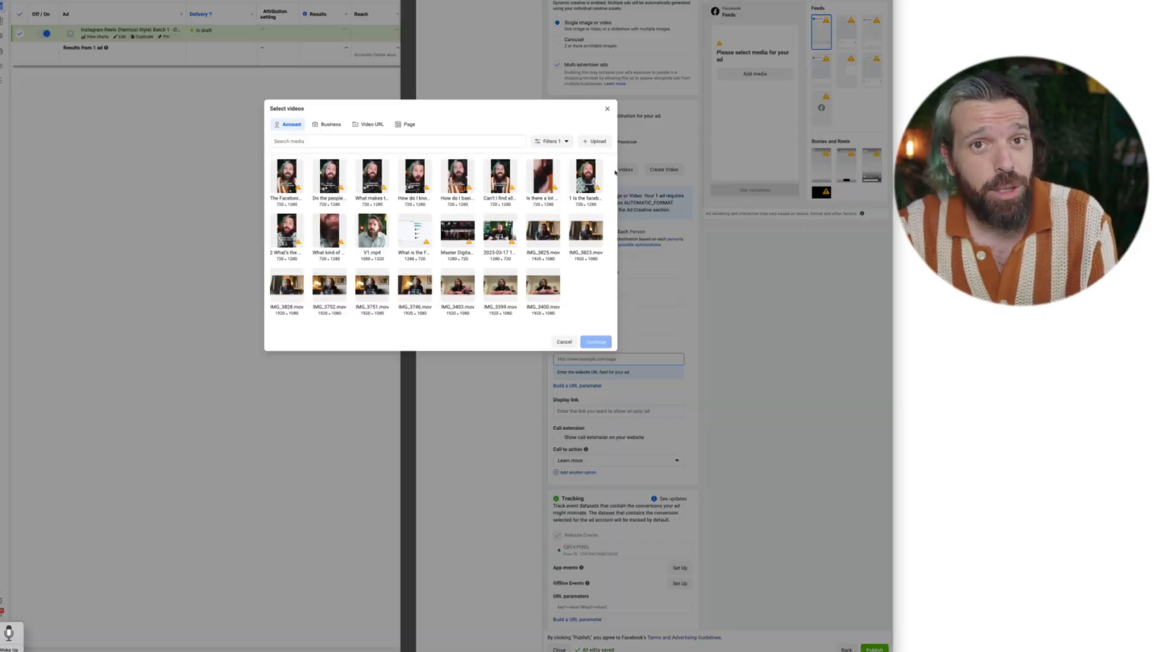
pyautogui.click(498, 142)
pyautogui.hotkey('ctrl', 'v')
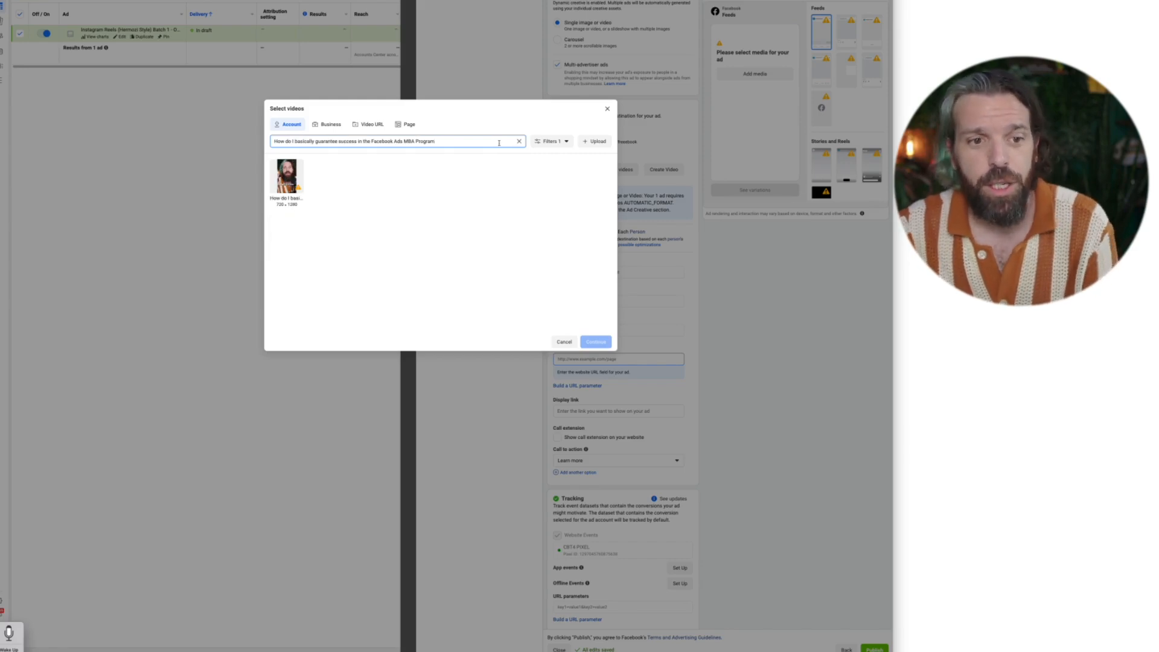
pyautogui.click(287, 176)
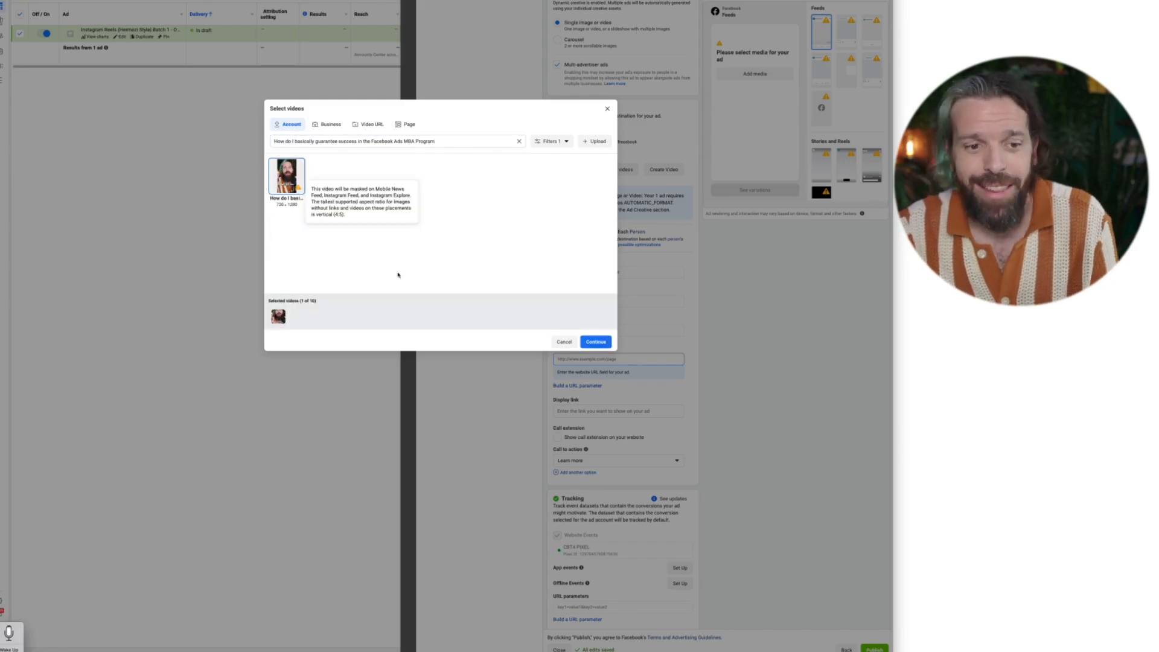
pyautogui.click(590, 341)
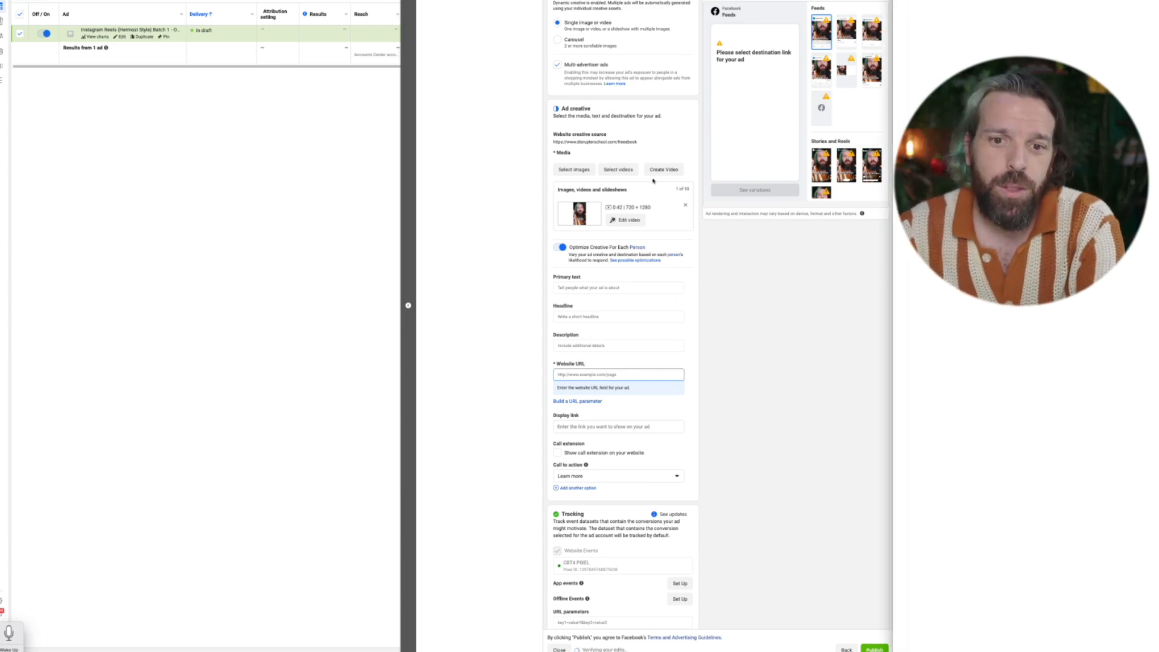
# Add the account video "How do I know that the facebook ads MBA program is legit" as the ad's second video
pyautogui.click(624, 173)
pyautogui.click(468, 142)
pyautogui.write('How do I know that the facebook ads MBA program is legit')
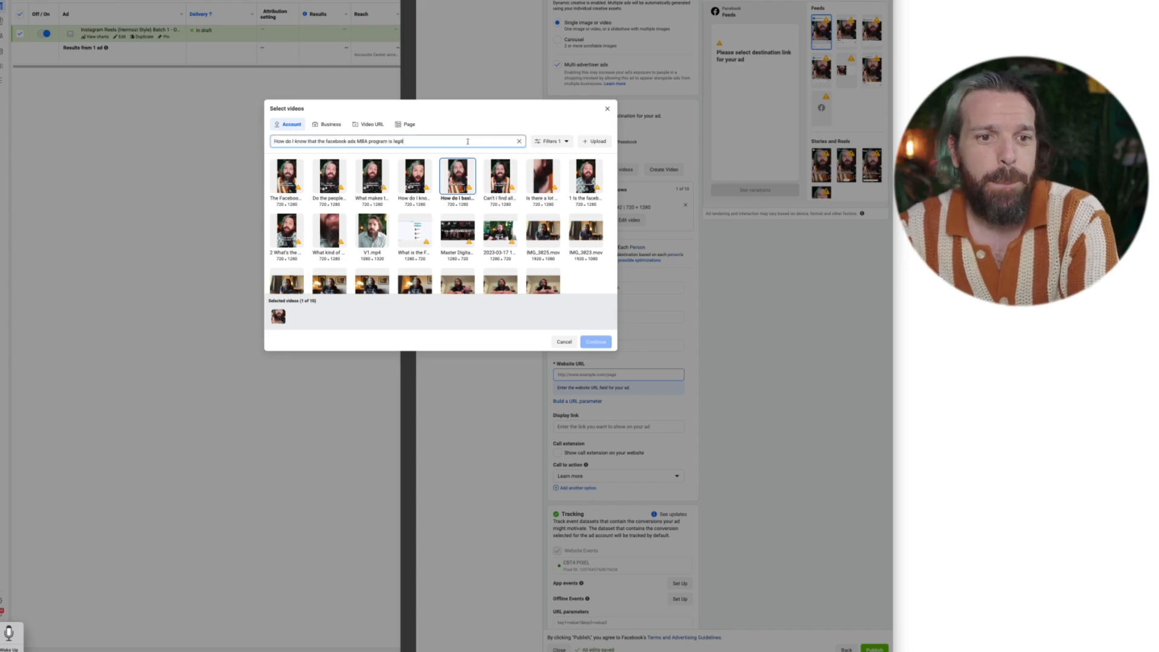
pyautogui.click(290, 178)
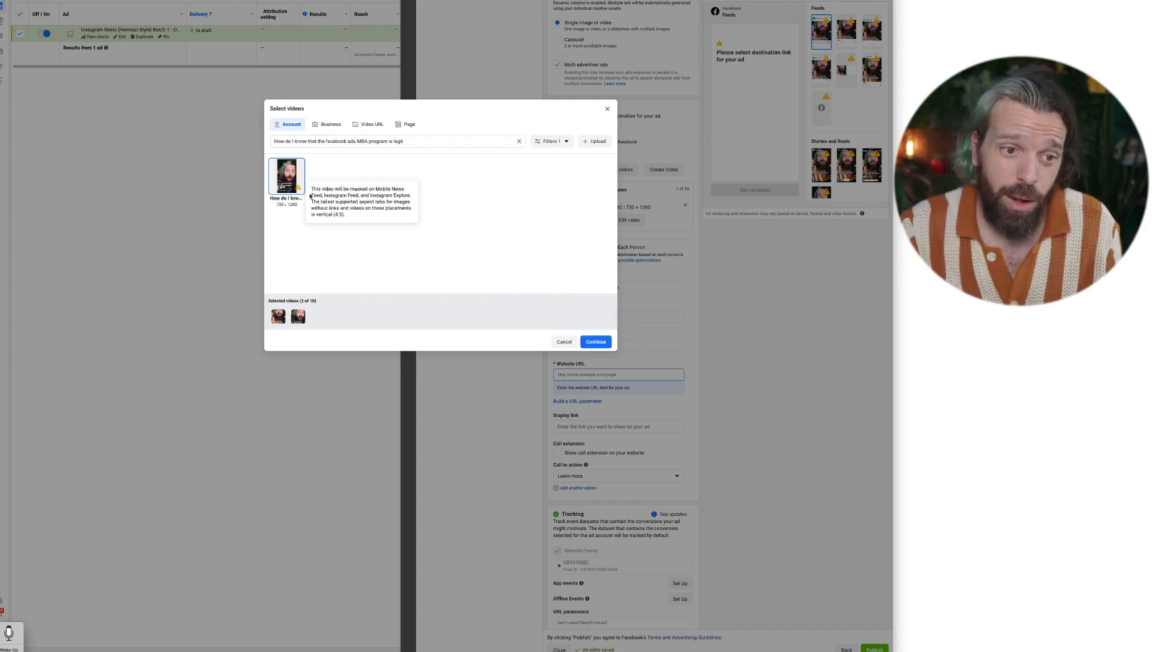
pyautogui.click(595, 341)
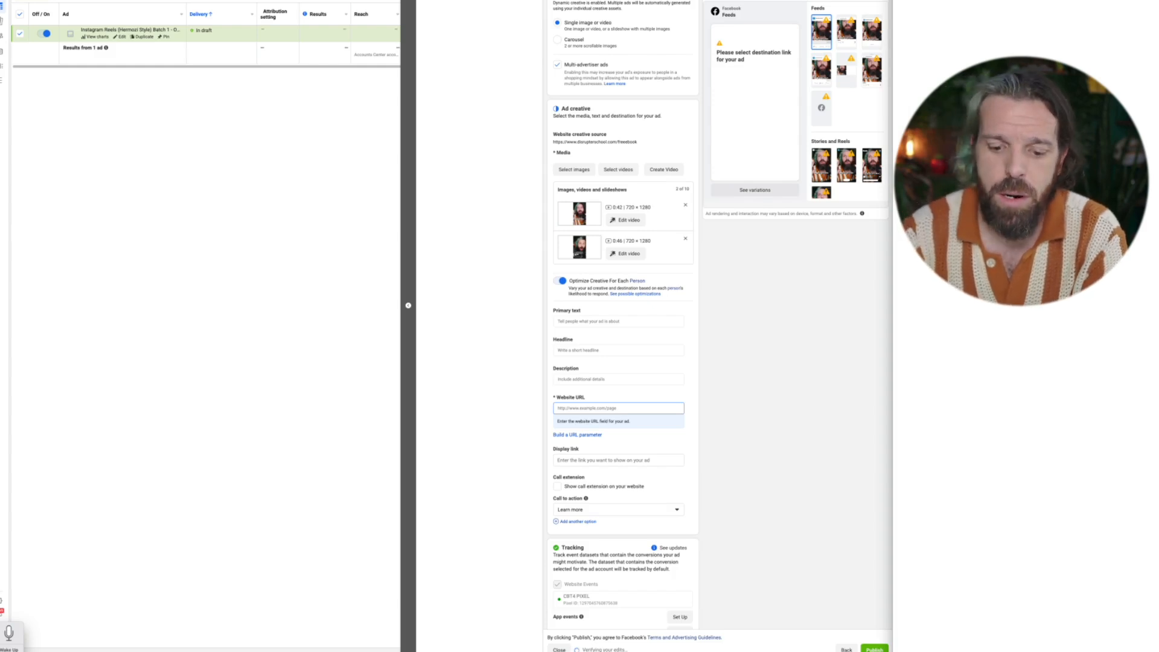
# Add the account video "What makes the facebook ads MBA program better than traditional education" as the ad's third video
pyautogui.click(616, 171)
pyautogui.click(368, 140)
pyautogui.write('What makes the facebook ads MBA program better than traditional education')
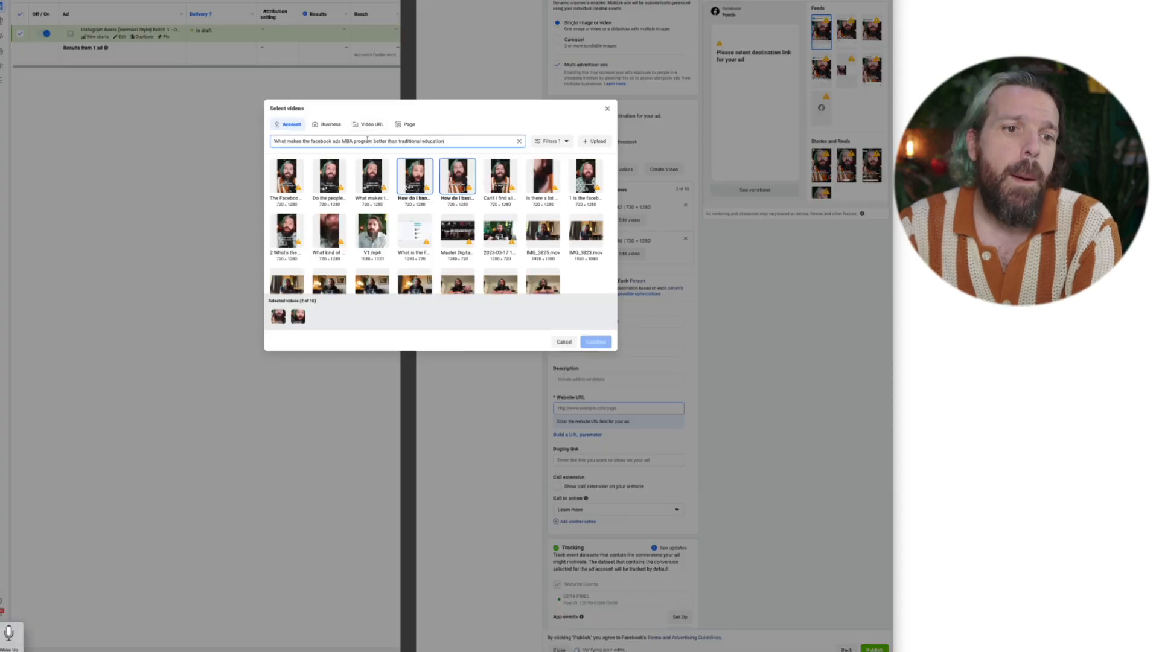
pyautogui.click(287, 175)
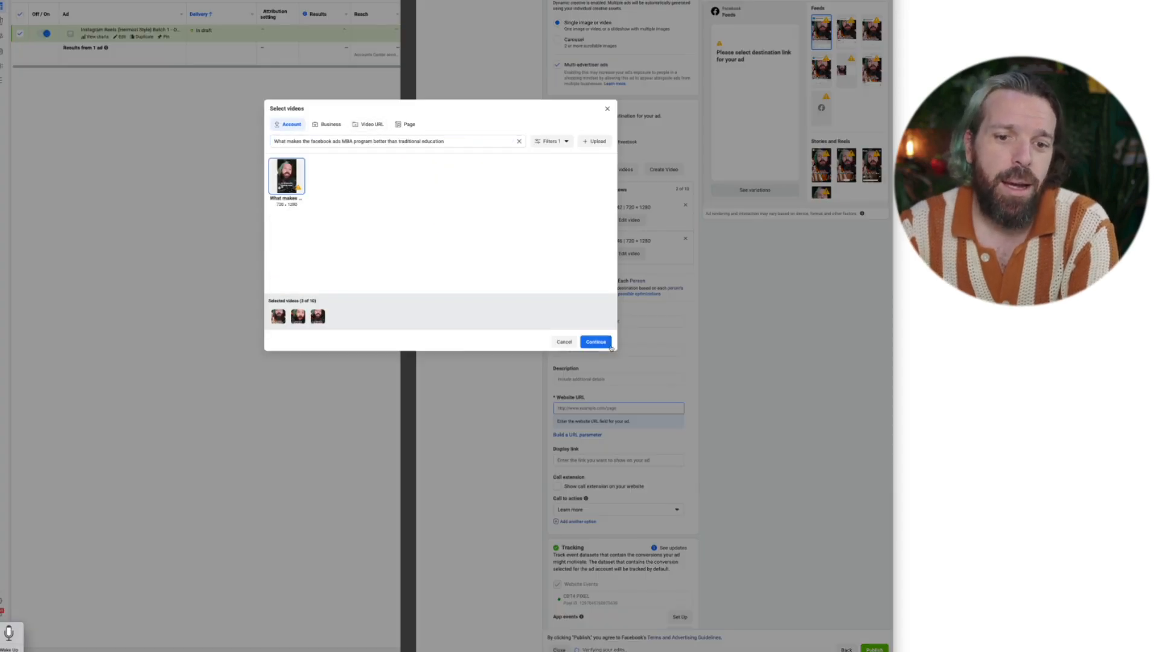
pyautogui.click(609, 346)
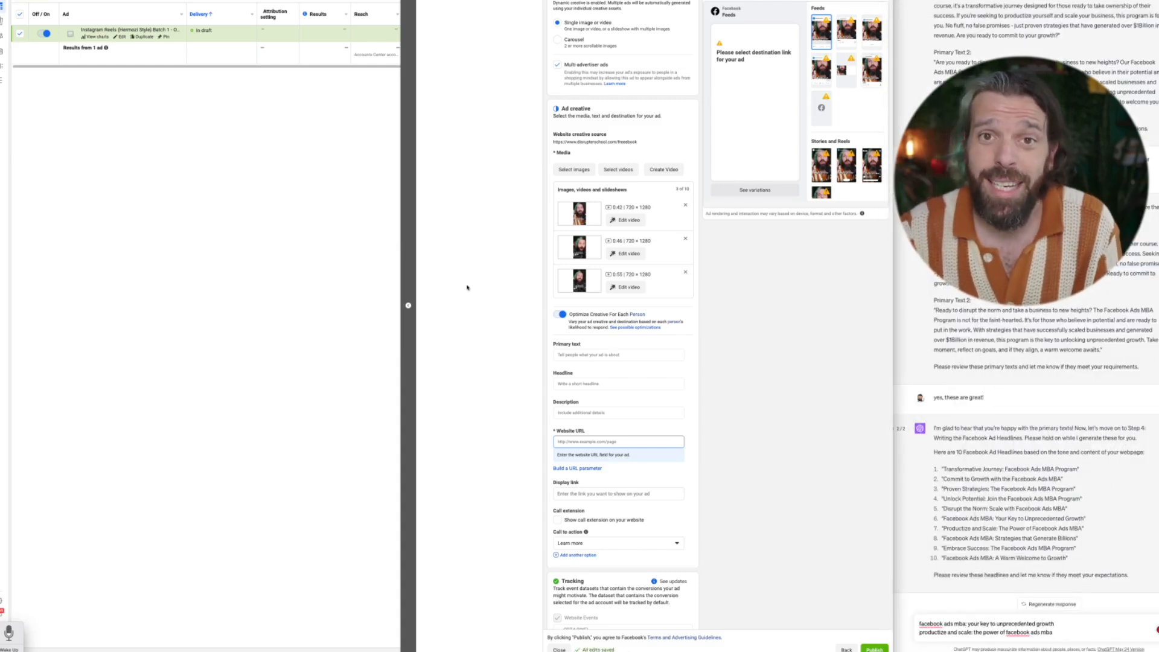
# Copy ChatGPT's first primary text, beginning "Unlock true potential with the Facebook Ads MBA Program", into the ad's primary text
pyautogui.click(589, 355)
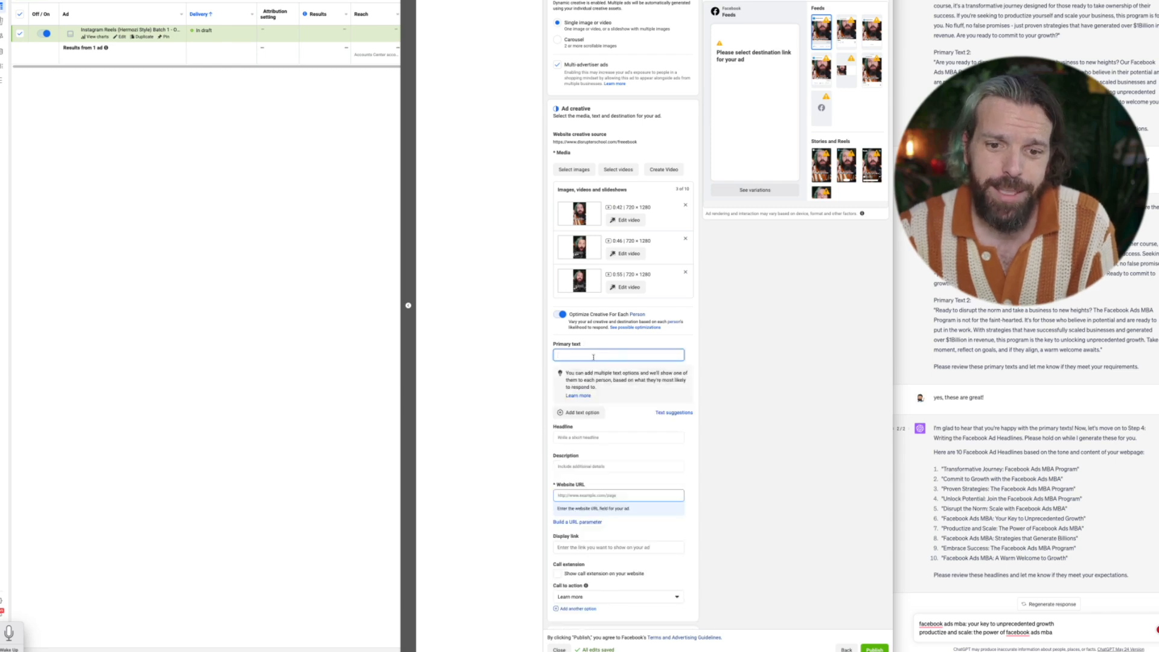
pyautogui.click(941, 253)
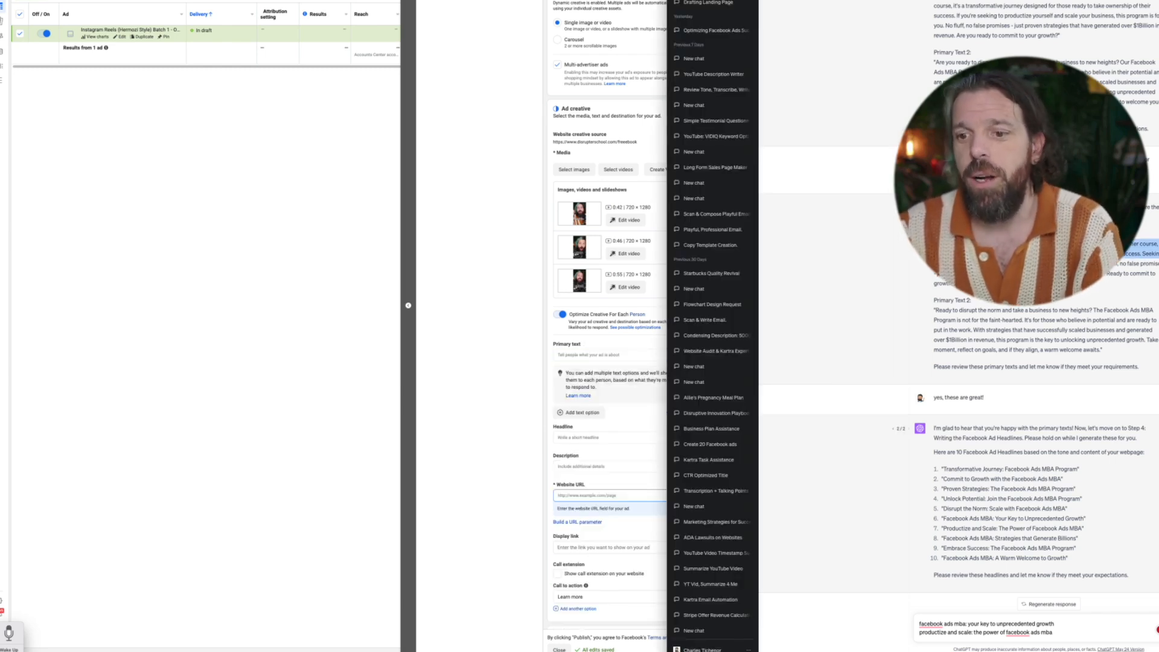
pyautogui.hotkey('alt', 'Tab')
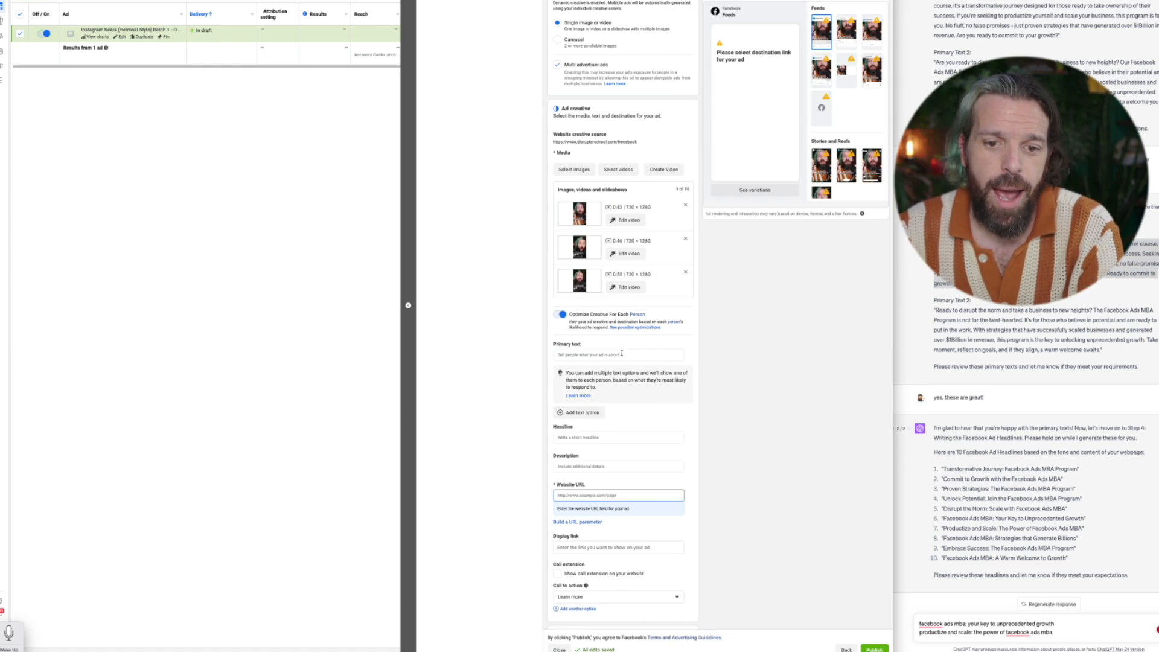
pyautogui.write("Unlock true potential with the Facebook Ads MBA Program. This isn't just another course, it's a transformative journey designed for those ready to take ownership of success. Seeking to productize and scale a business? This program aligns perfectly. No fluff, no false promises - just proven strategies that have generated over $1Billion in revenue. Ready to commit to growth?")
pyautogui.click(774, 317)
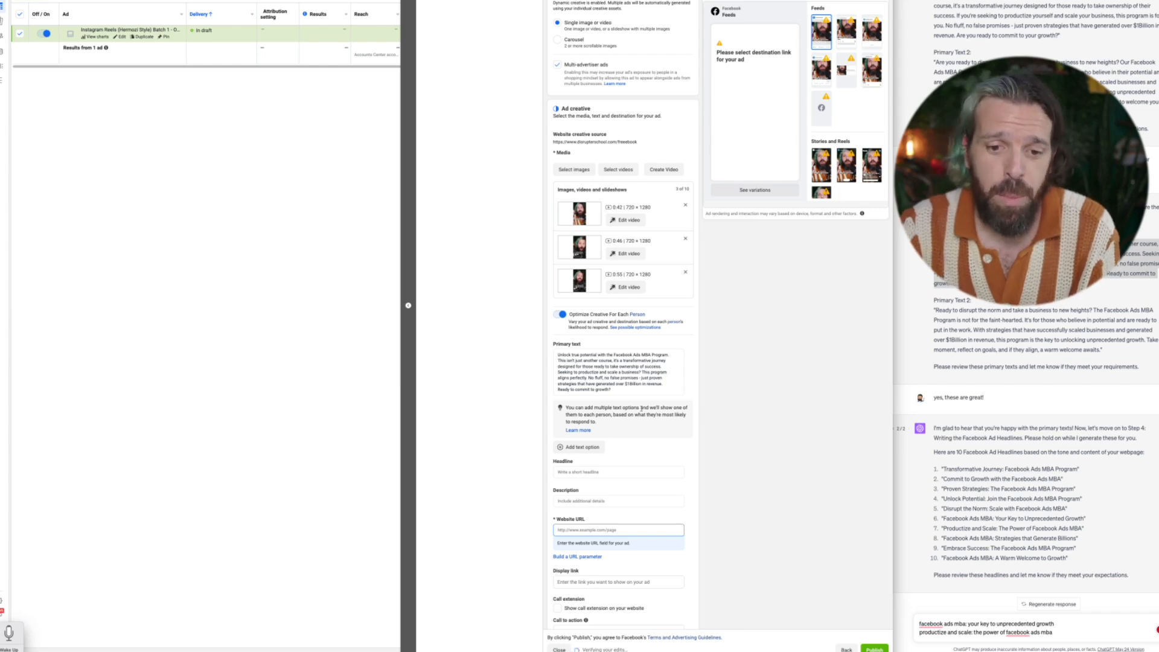
# Add a second primary text option containing ChatGPT's Primary Text 2, beginning "Ready to disrupt the norm and take a business to new heights?"
pyautogui.click(579, 446)
pyautogui.click(939, 310)
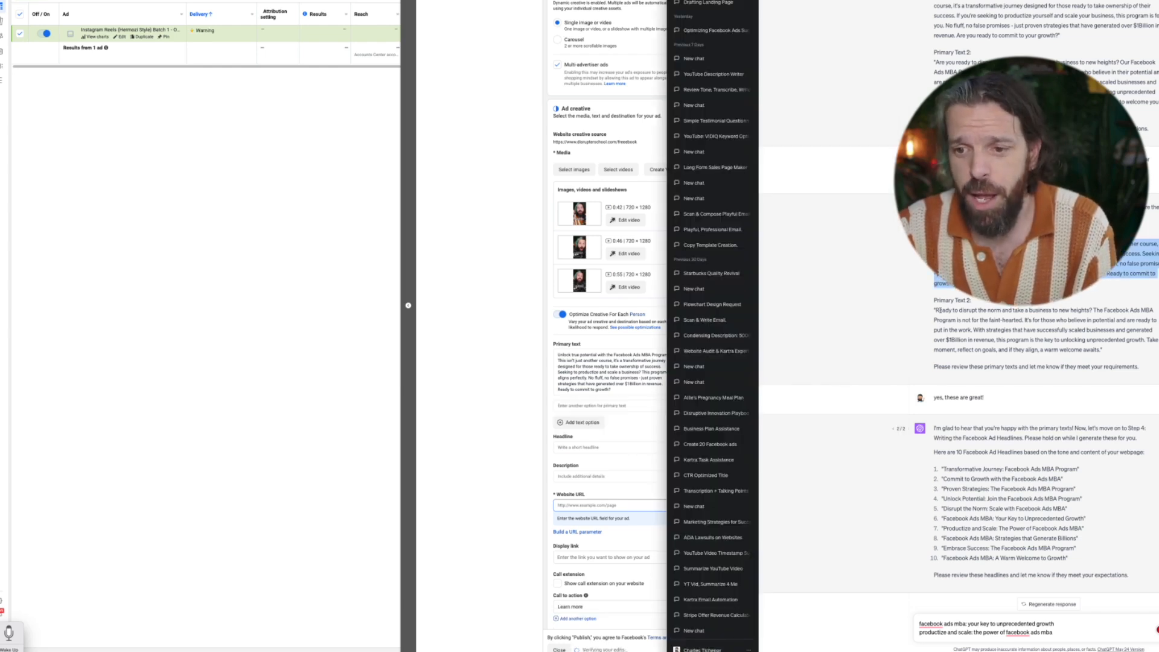
pyautogui.moveTo(934, 310); pyautogui.dragTo(1102, 350)
pyautogui.hotkey('ctrl', 'c')
pyautogui.hotkey('alt', 'Tab')
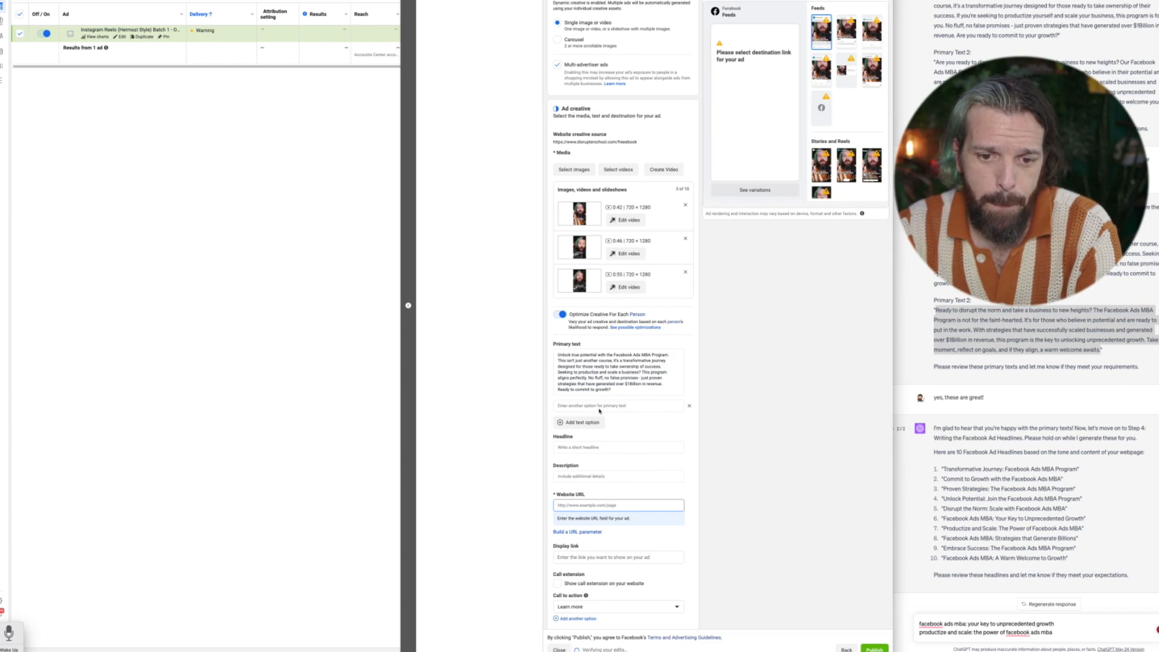
pyautogui.click(598, 405)
pyautogui.hotkey('ctrl', 'v')
pyautogui.click(801, 383)
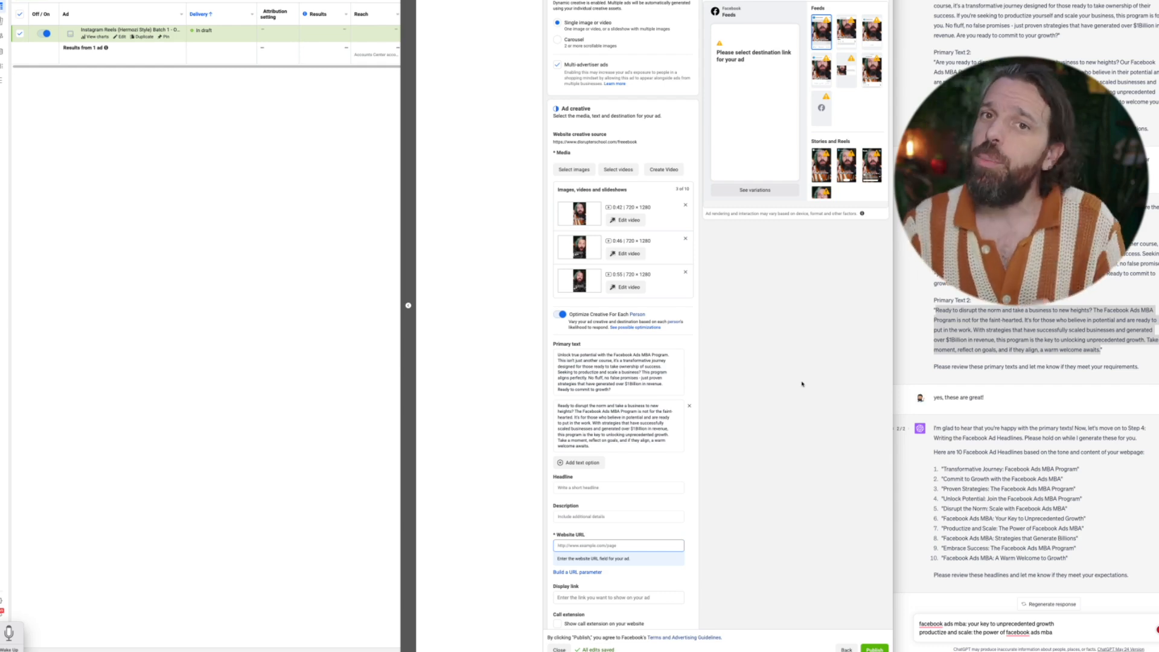
# Copy ChatGPT's headline "Facebook Ads MBA: Your Key to Unprecedented Growth" into the ad's headline
pyautogui.scroll(-2, 801, 383)
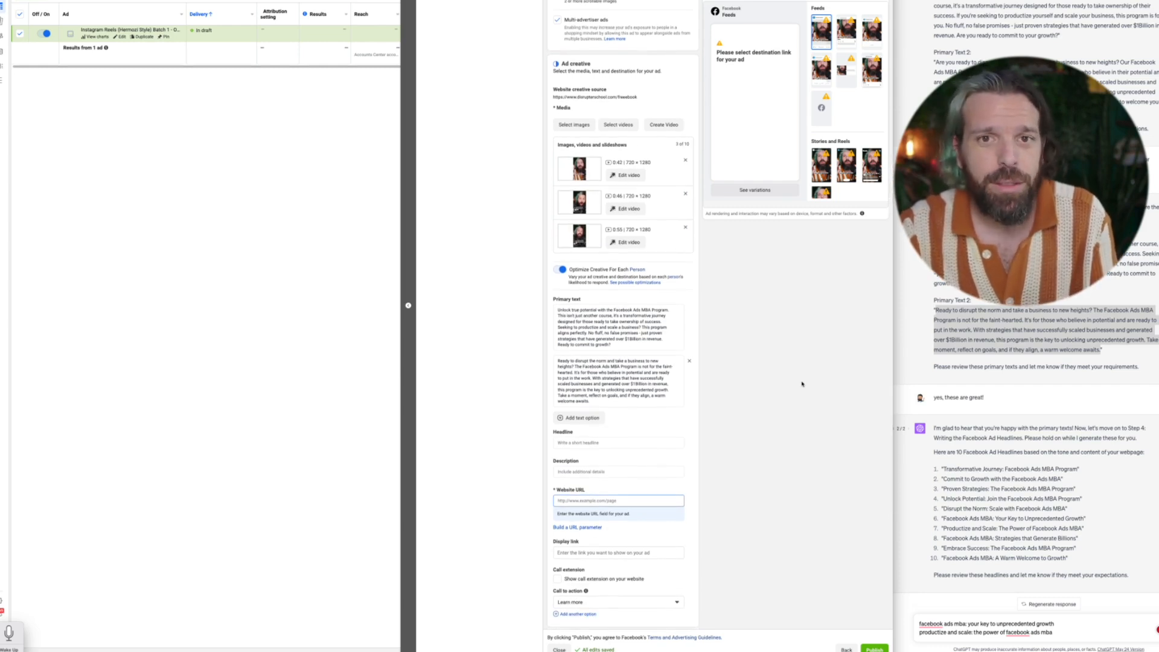
pyautogui.click(860, 375)
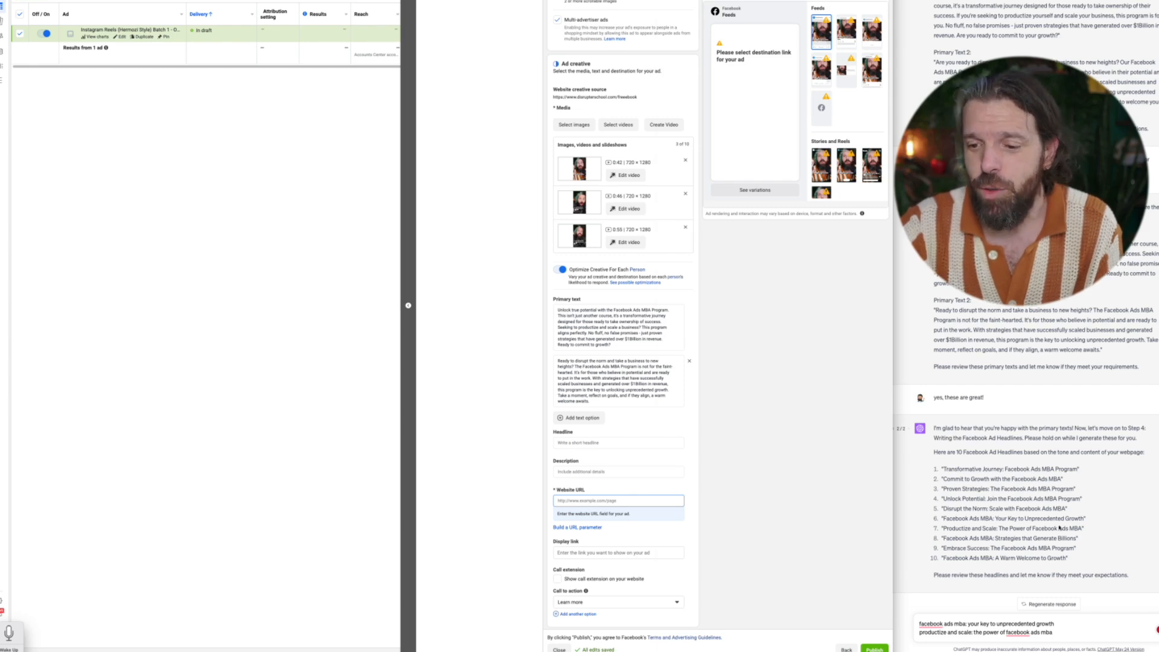
pyautogui.click(1059, 528)
pyautogui.doubleClick(975, 624)
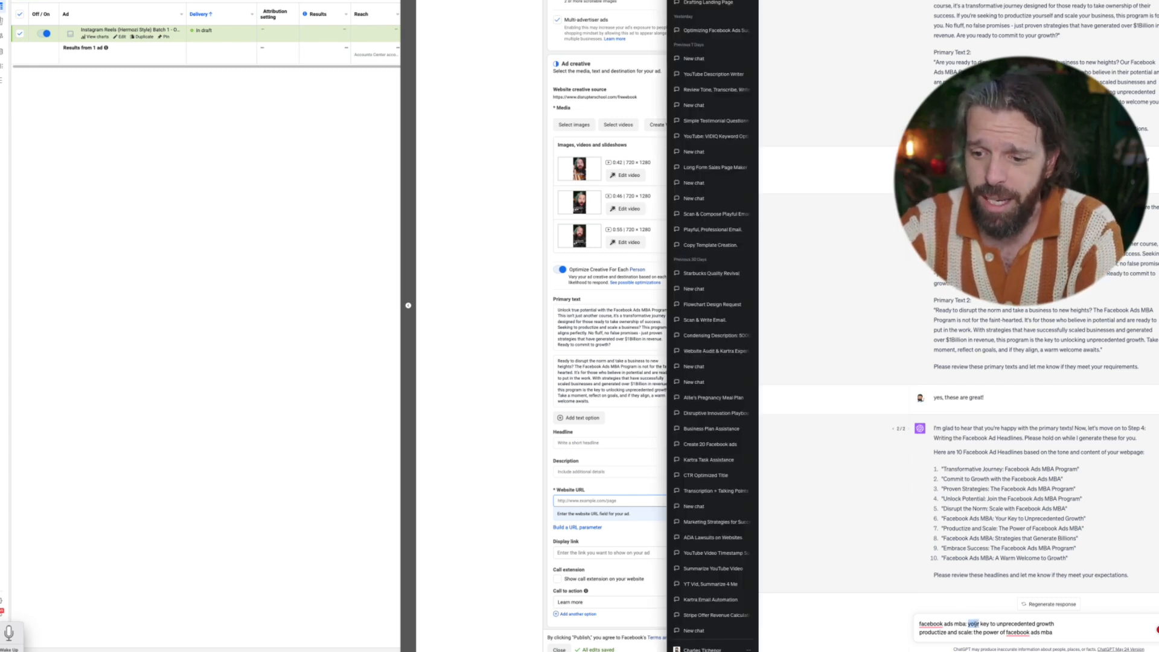
pyautogui.tripleClick(1028, 518)
pyautogui.click(1035, 624)
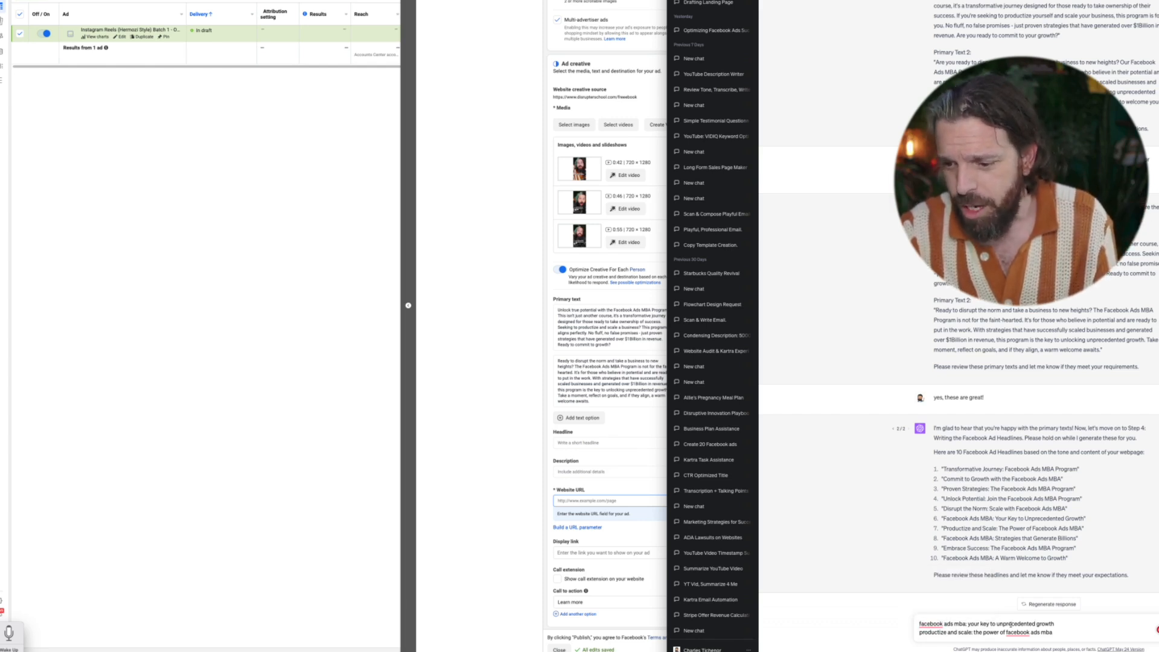
pyautogui.moveTo(944, 517); pyautogui.dragTo(1084, 516)
pyautogui.hotkey('ctrl', 'c')
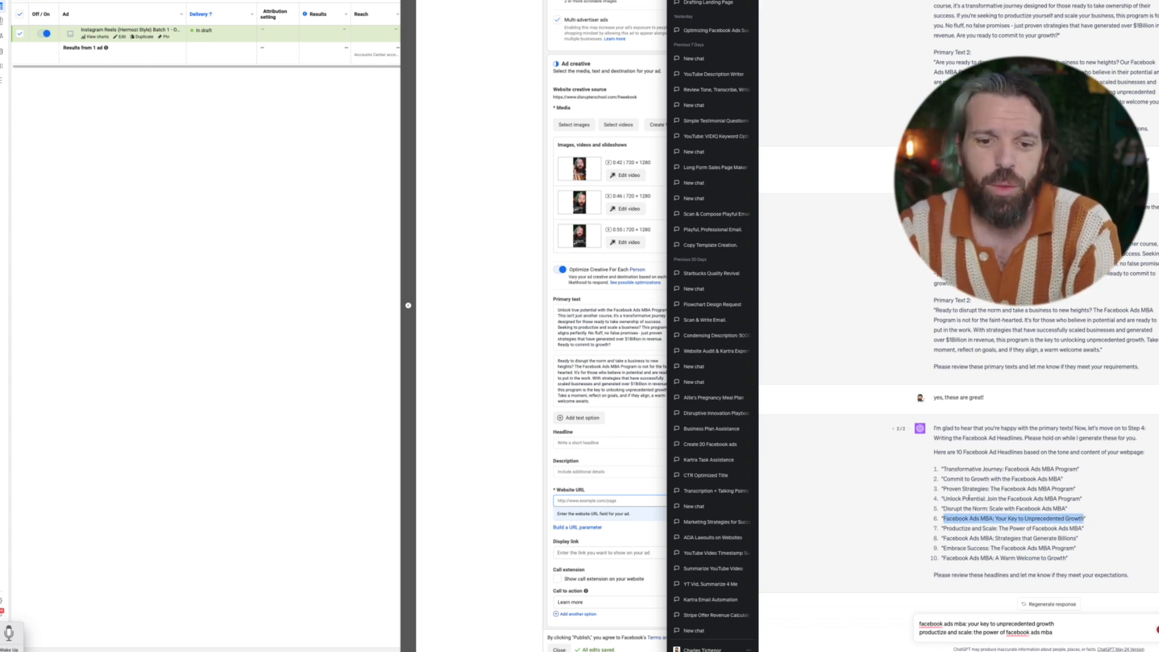
pyautogui.click(628, 442)
pyautogui.hotkey('ctrl', 'v')
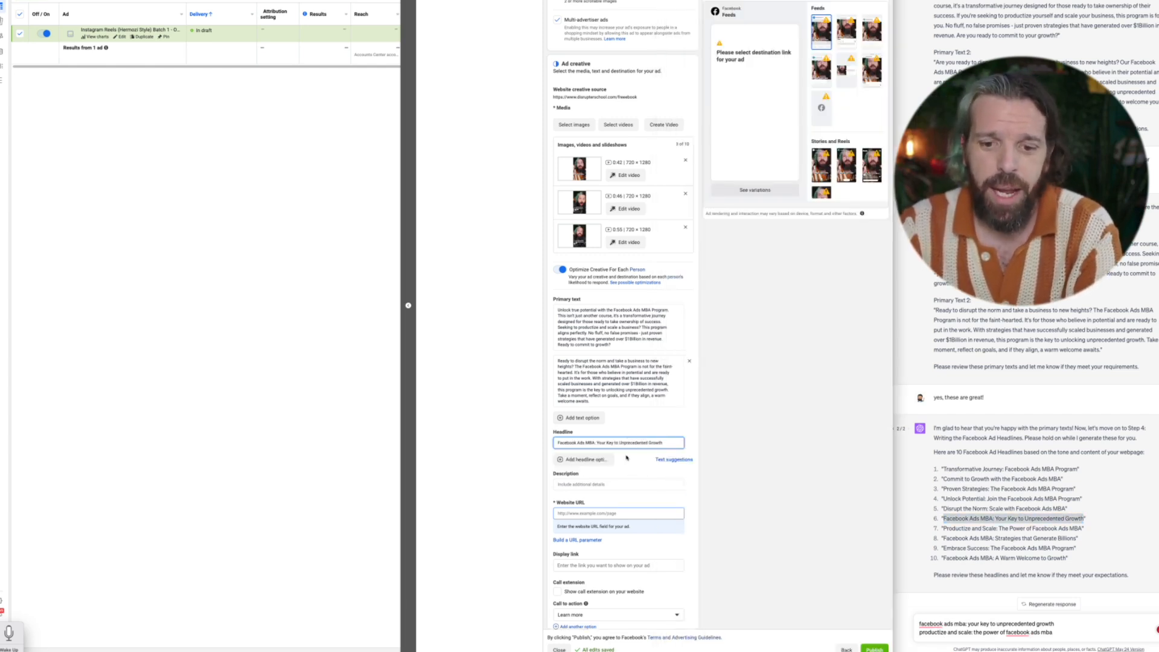
# Add a second headline option reading "Productize and Scale: The Power of Facebook Ads MBA", copied from ChatGPT's list
pyautogui.click(585, 459)
pyautogui.click(1010, 496)
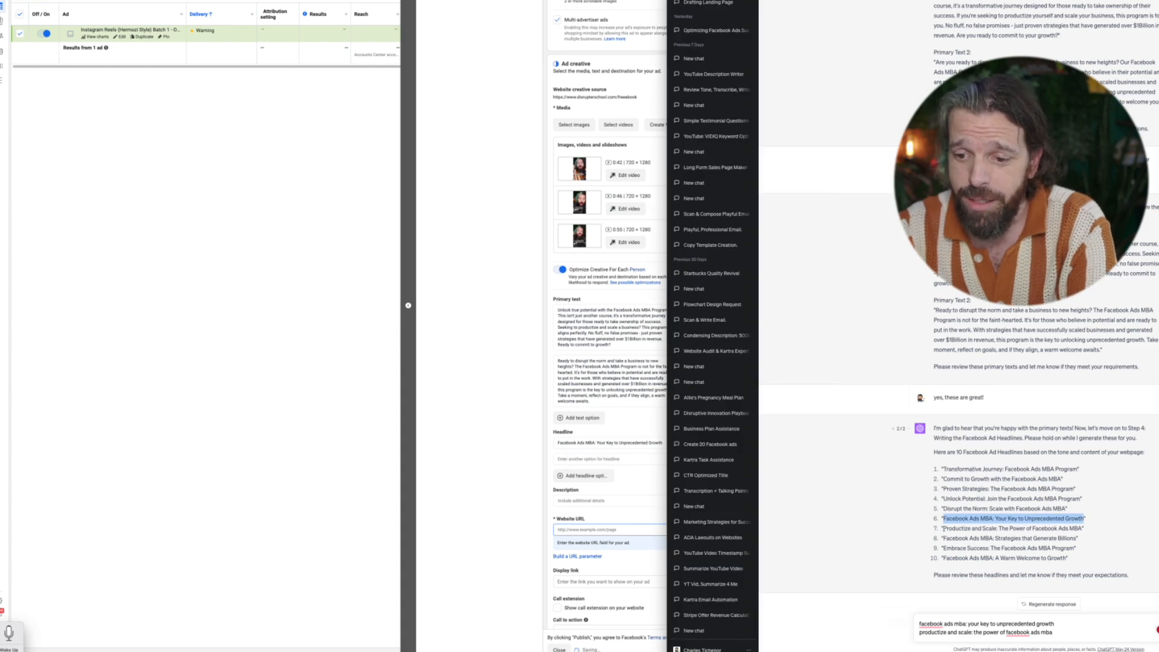
pyautogui.moveTo(943, 528); pyautogui.dragTo(1079, 525)
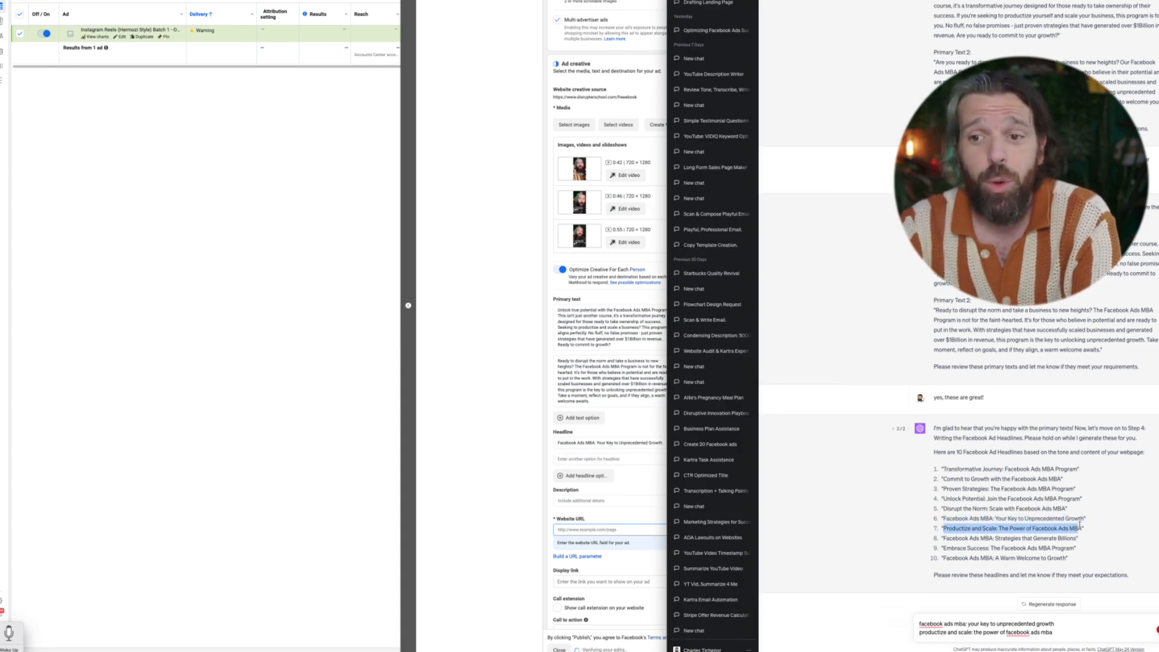
pyautogui.click(611, 477)
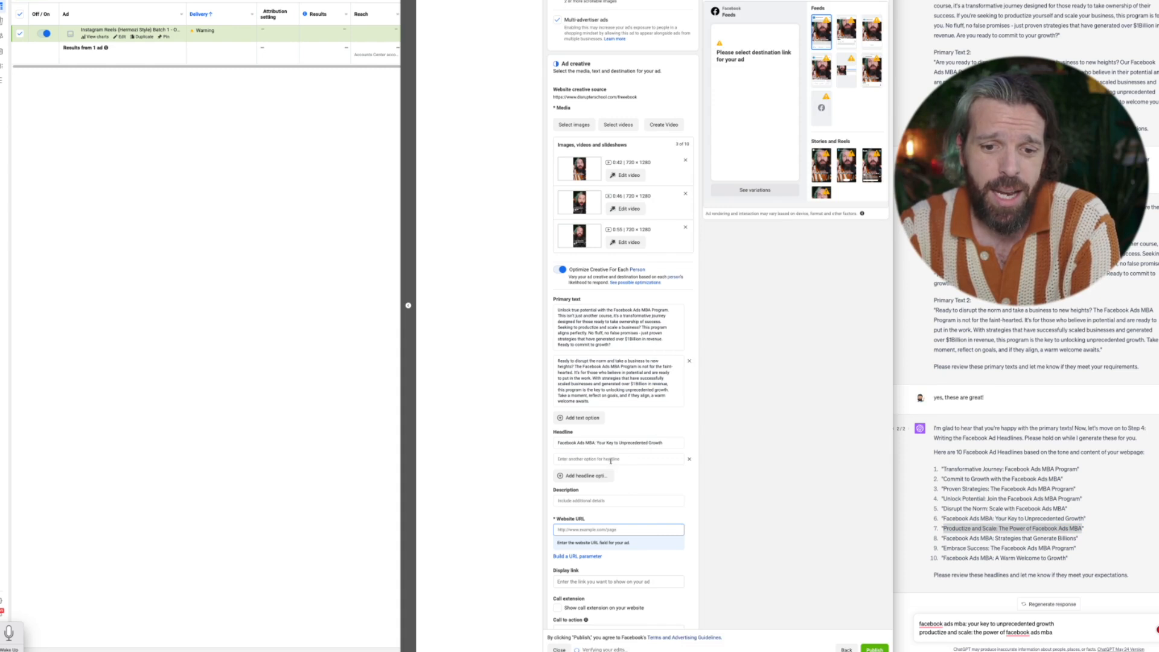
pyautogui.click(611, 460)
pyautogui.press('super+v')
pyautogui.click(709, 436)
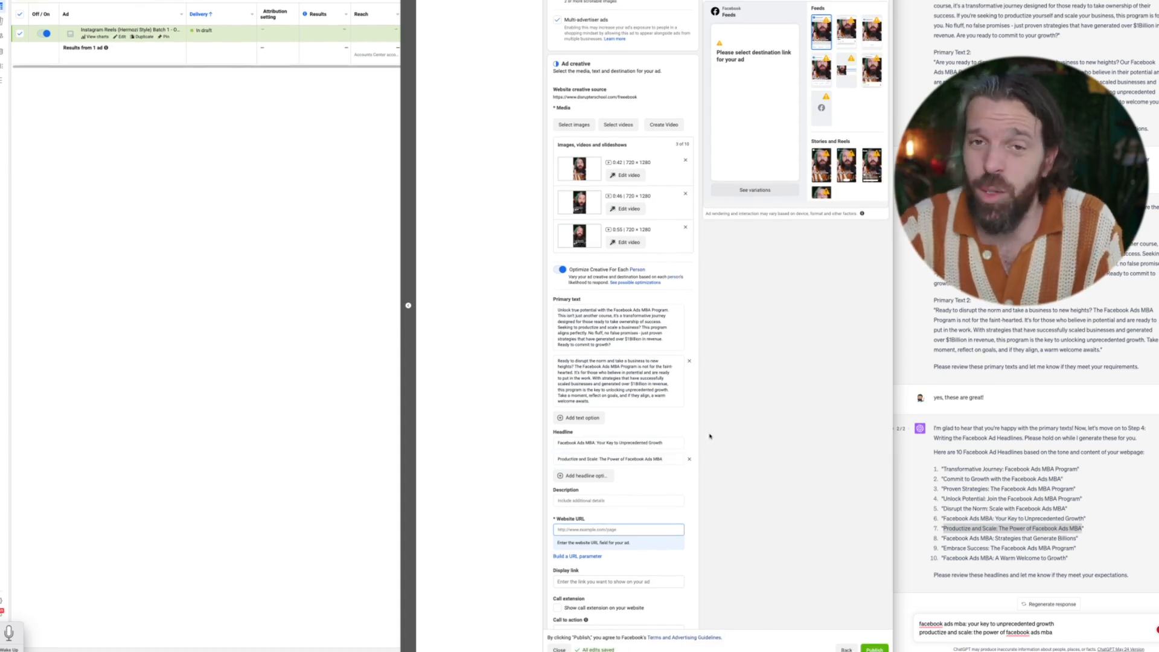
# Copy the address of the Facebook Ads MBA Program landing page into the ad's website URL
pyautogui.hotkey('ctrl', 'Up')
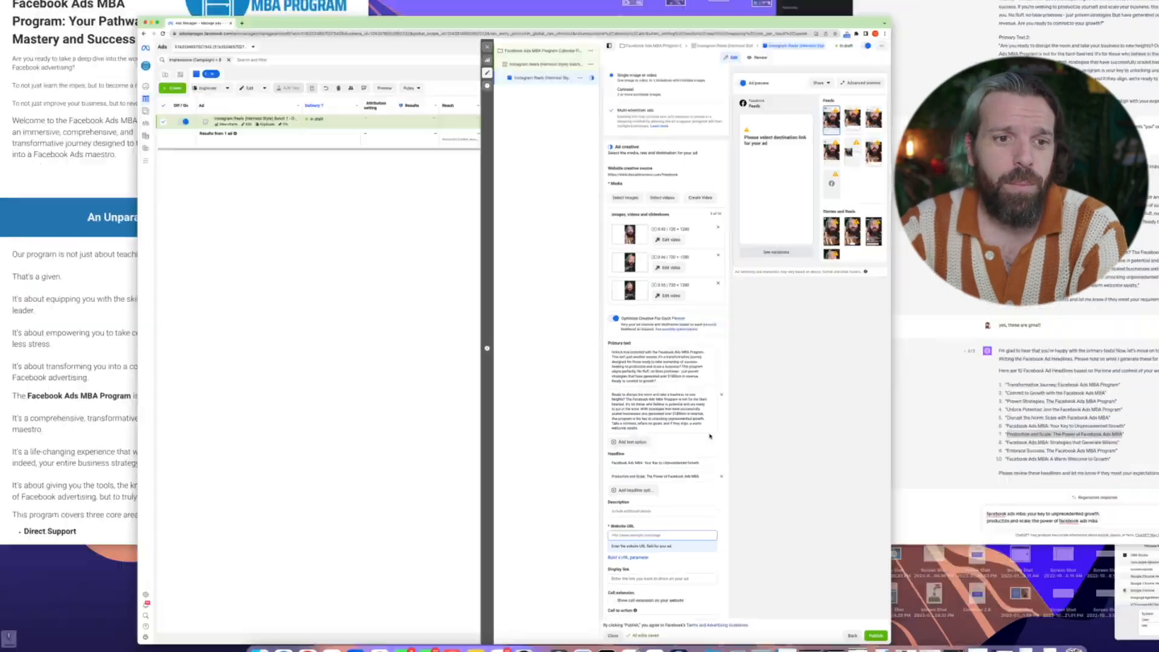
pyautogui.click(172, 345)
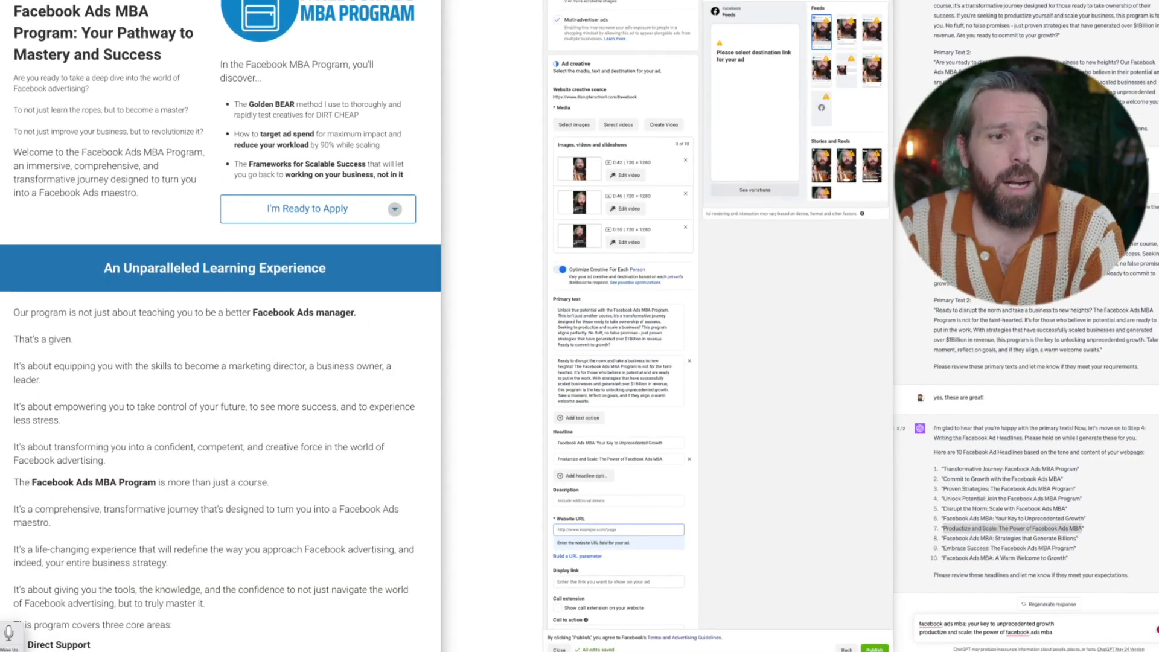
pyautogui.click(654, 282)
pyautogui.click(657, 530)
pyautogui.press('super+v')
pyautogui.click(769, 283)
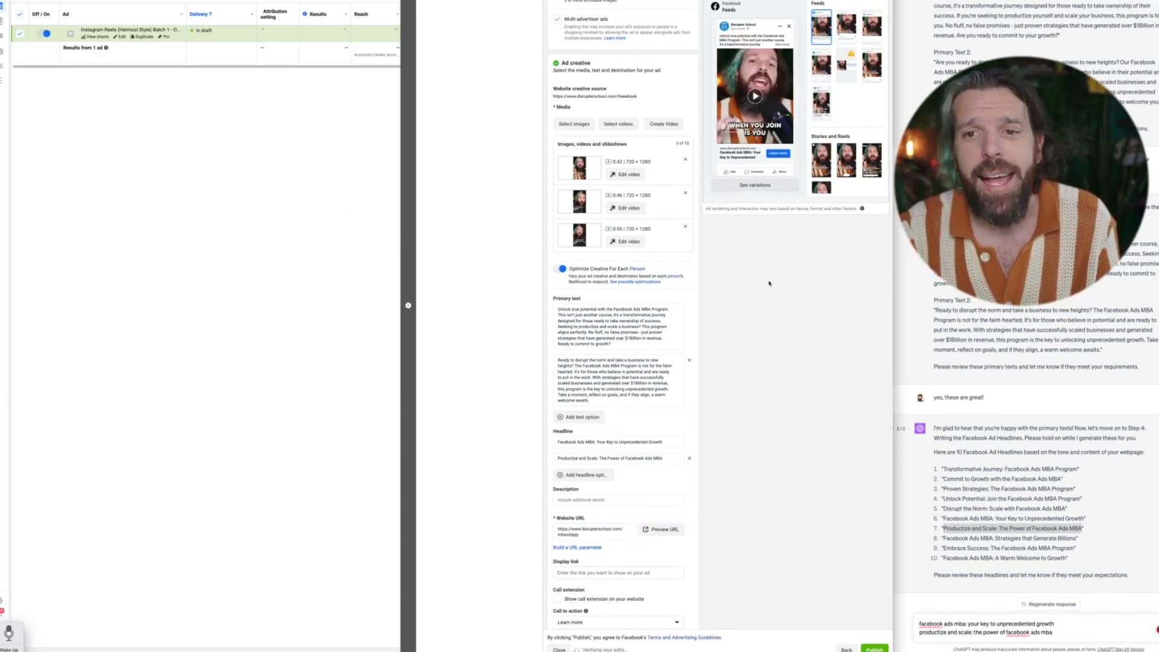
# Check the remaining ad settings through the call to action and publish the ad
pyautogui.scroll(-2, 744, 602)
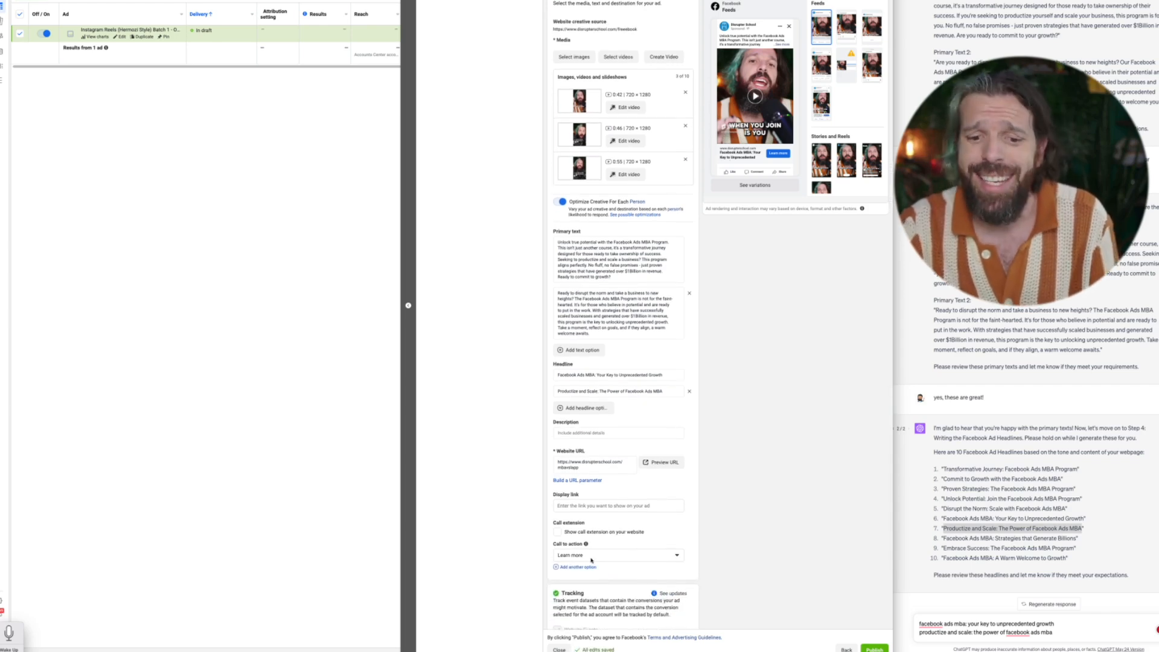
pyautogui.scroll(-1, 590, 560)
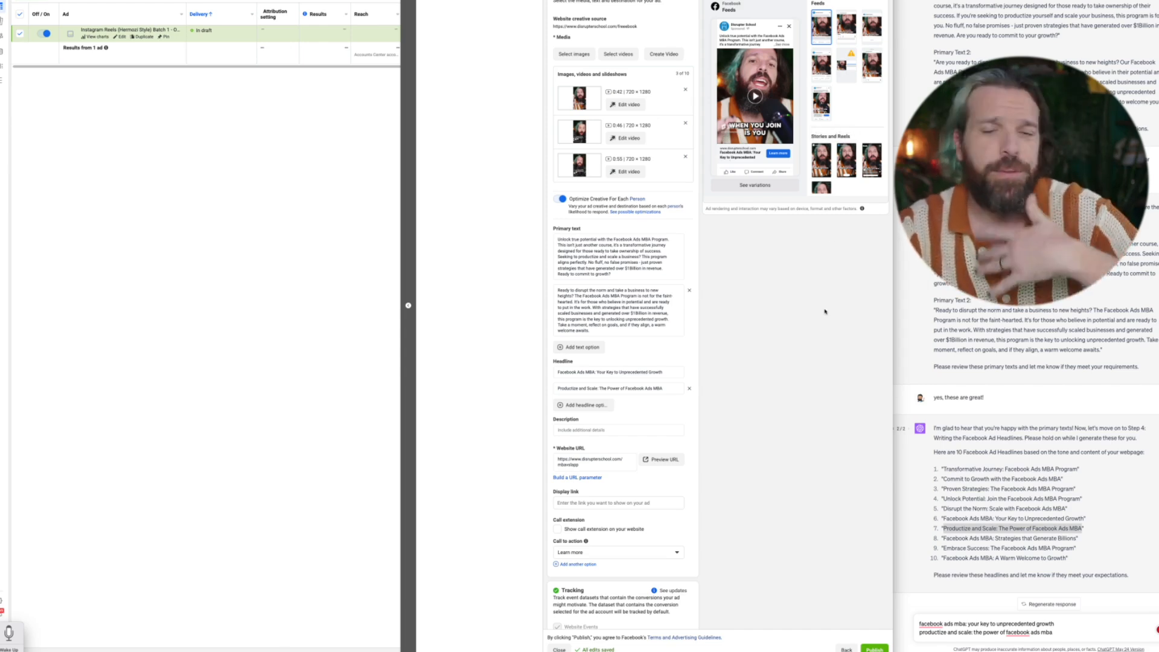
pyautogui.click(863, 645)
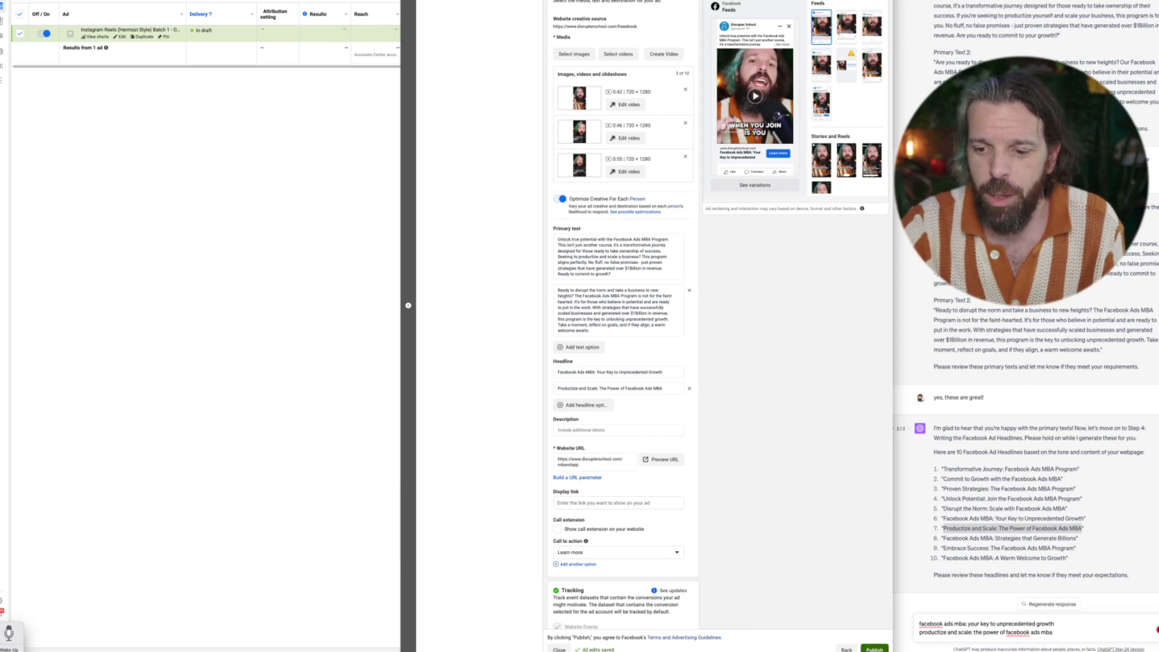